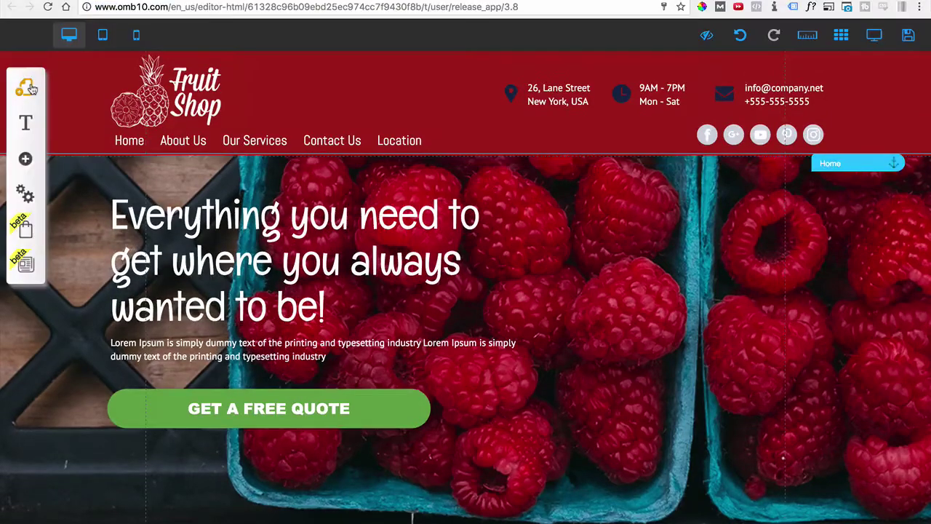
Step: In the default layout's SEO settings, set the title to "Fresh Fruit" and start the description with "Fresh fruit delivery in Hunters Creek"
left_click(29, 87)
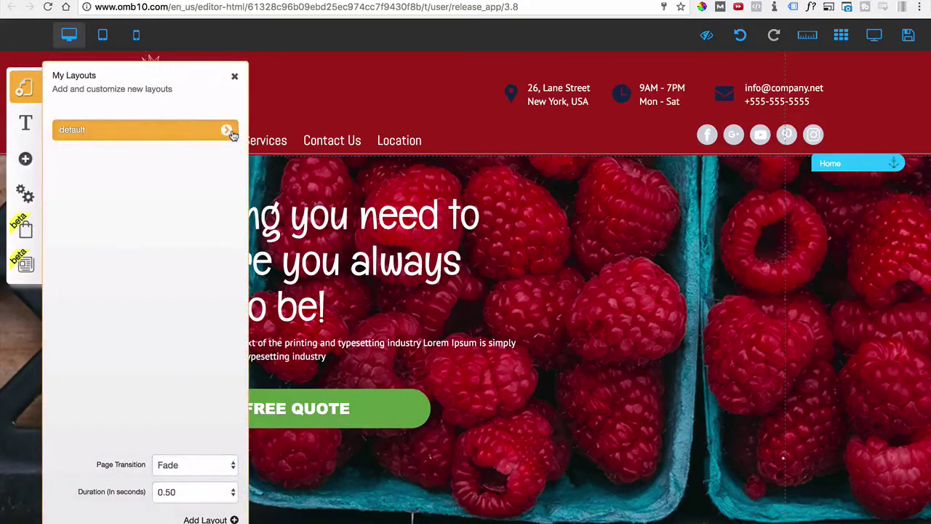
left_click(228, 131)
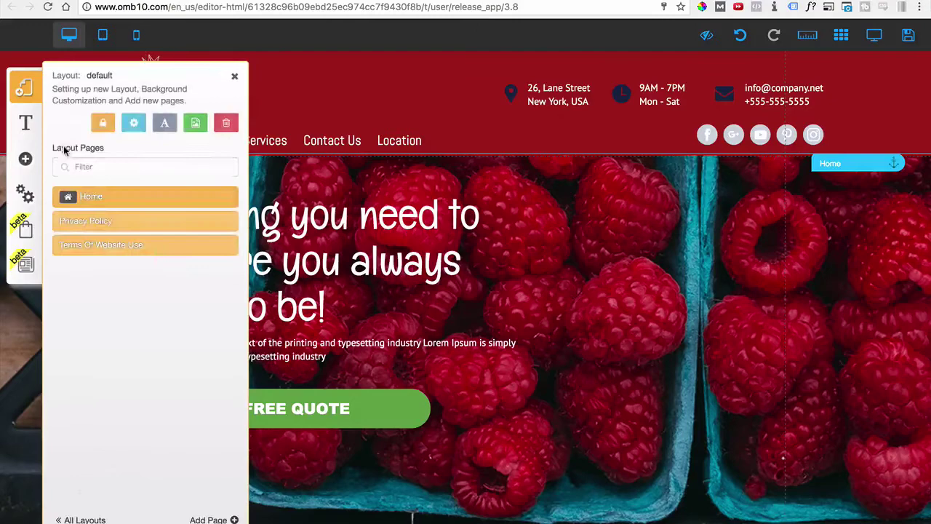
left_click(140, 129)
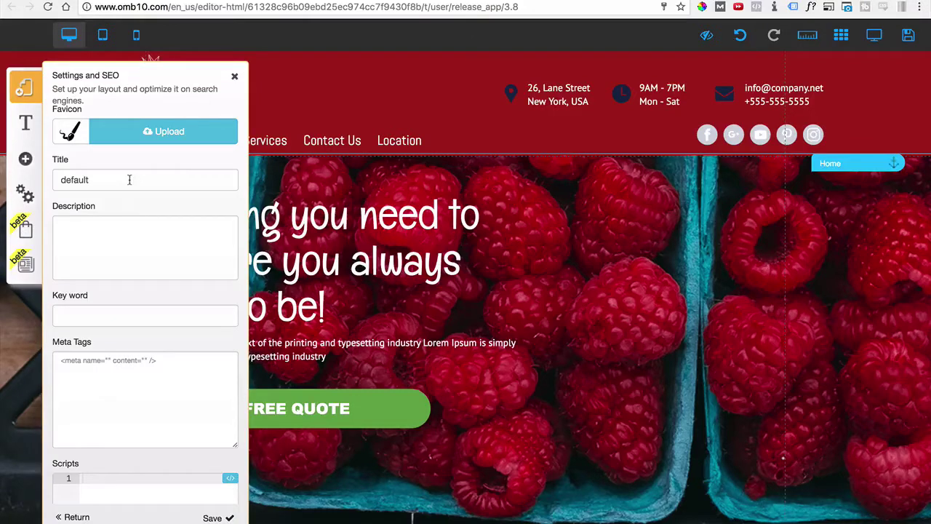
left_click(129, 179)
left_click_drag(109, 179, 60, 179)
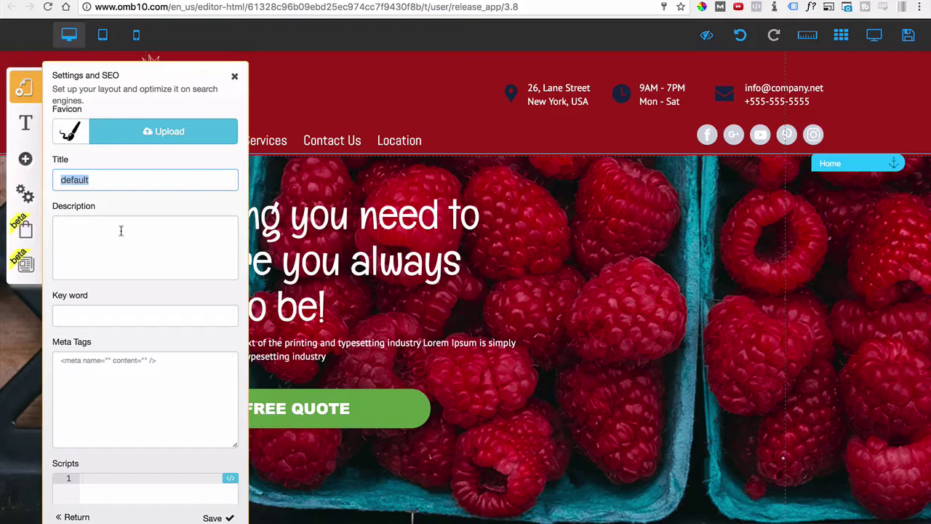
type("Fresh F")
type("rio")
key("BackSpace")
key("BackSpace")
type("uit")
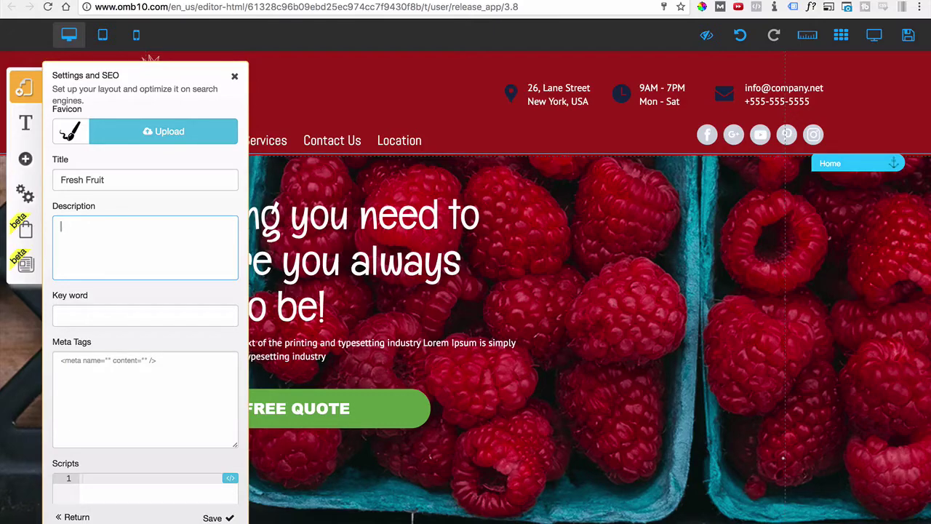
type("Fresh fruit delivery in Hunters Creek")
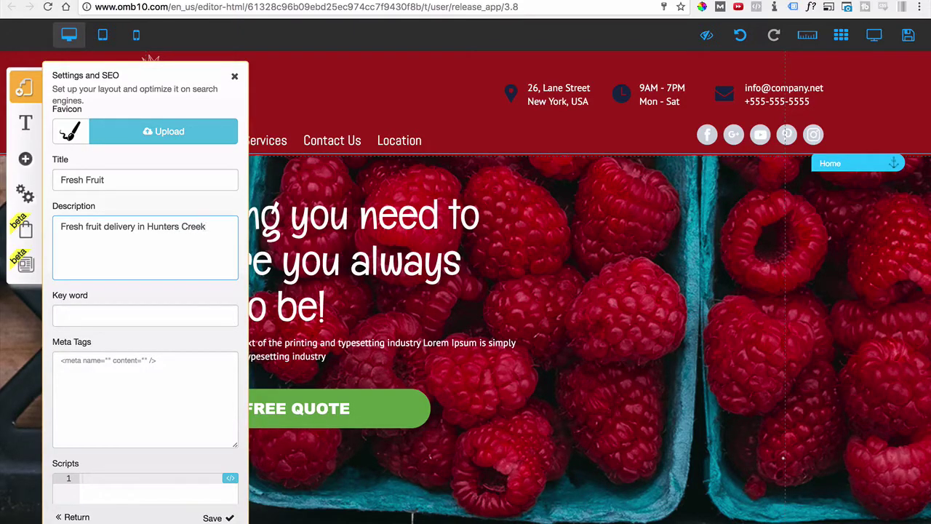
key("super+a")
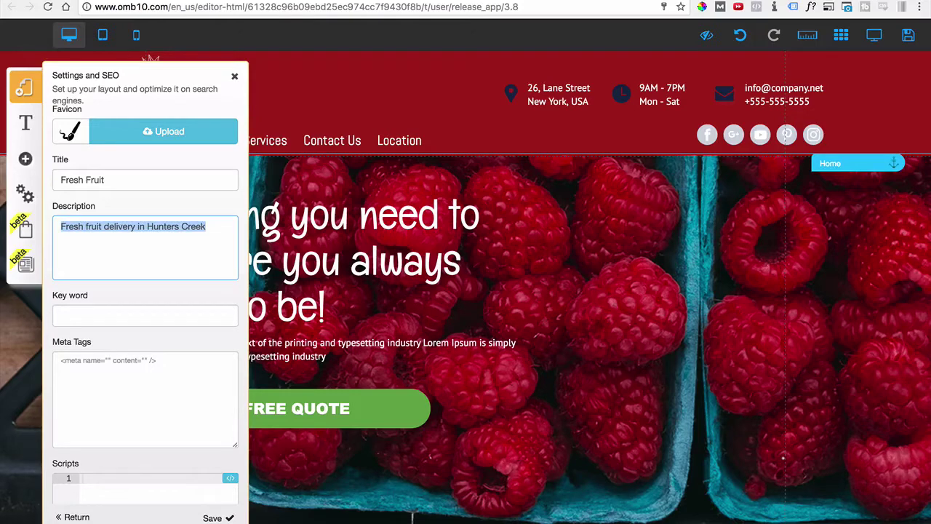
left_click(123, 230)
left_click_drag(147, 229, 199, 229)
left_click(168, 234)
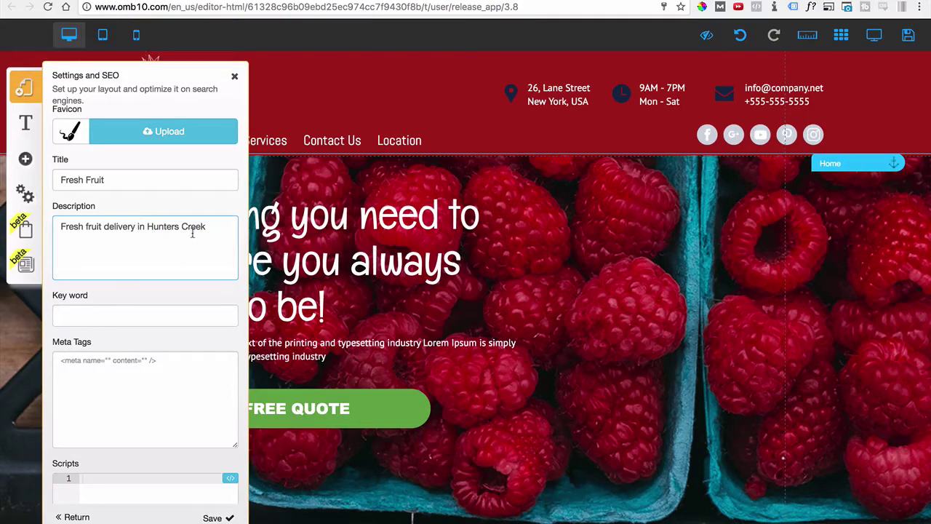
left_click_drag(199, 227, 154, 231)
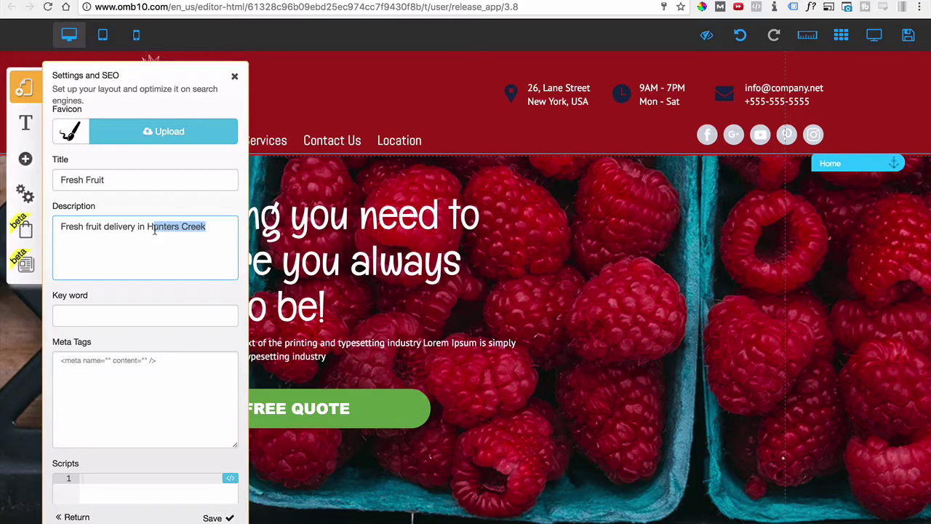
left_click(156, 230)
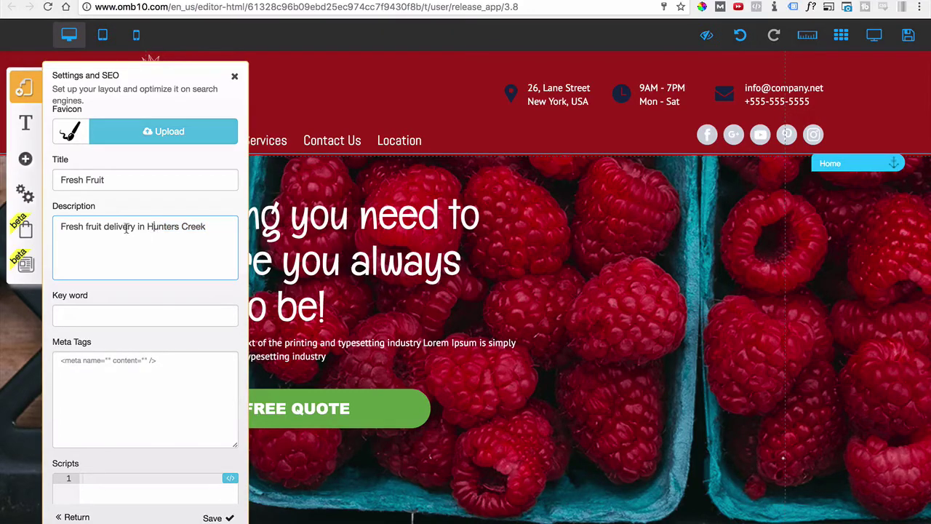
left_click_drag(132, 228, 69, 228)
left_click(104, 227)
left_click(79, 235)
left_click_drag(206, 227, 162, 230)
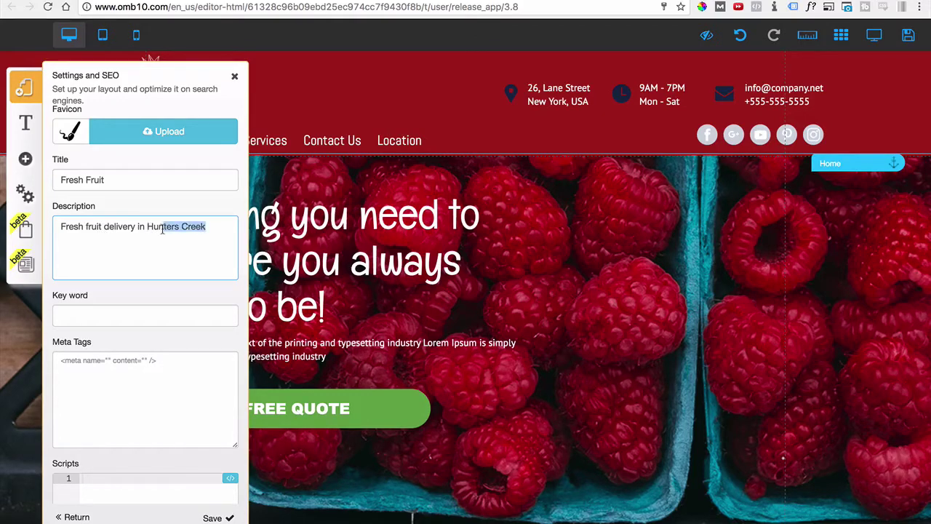
Step: Extend the layout description with "everyday of the week. A healthy lifestyle brought to your door steps."
key("Right")
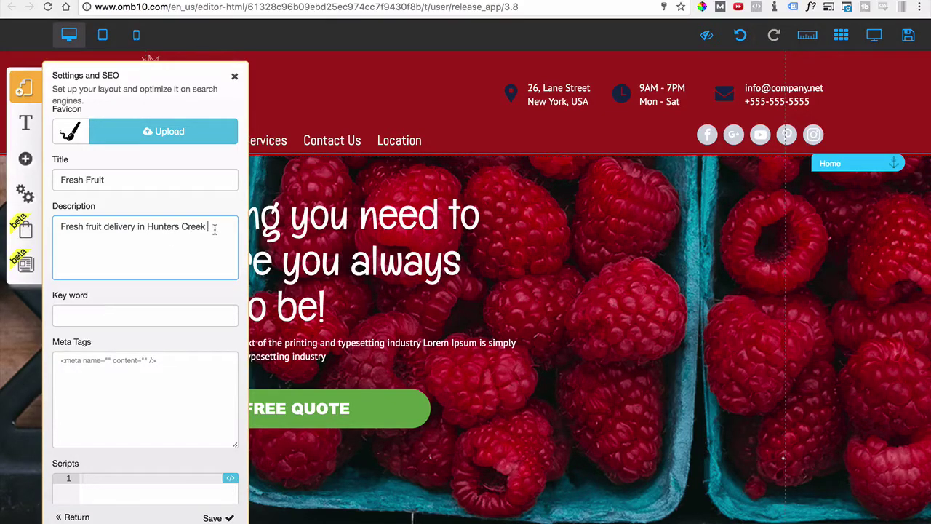
type("ev")
key("BackSpace")
key("BackSpace")
key("BackSpace")
key("BackSpace")
type("everyday of the wee")
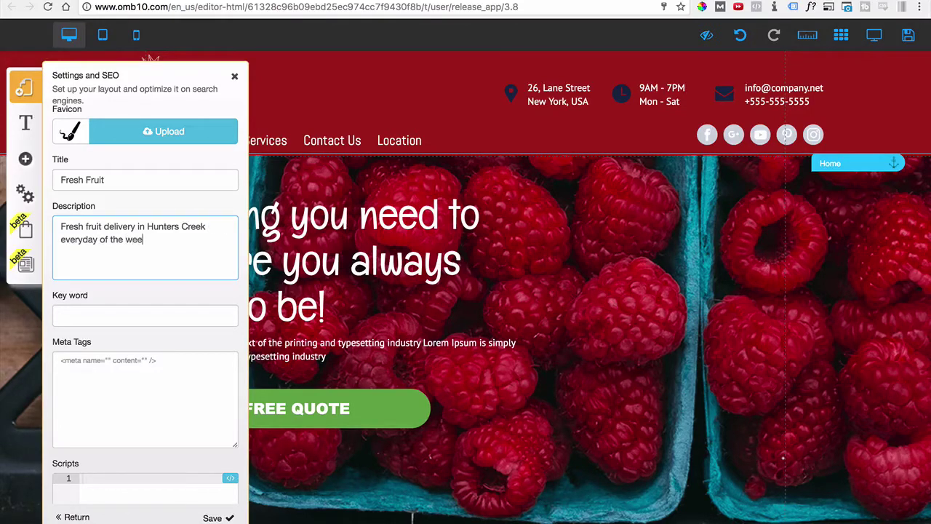
type("k. A healthy lifestyle")
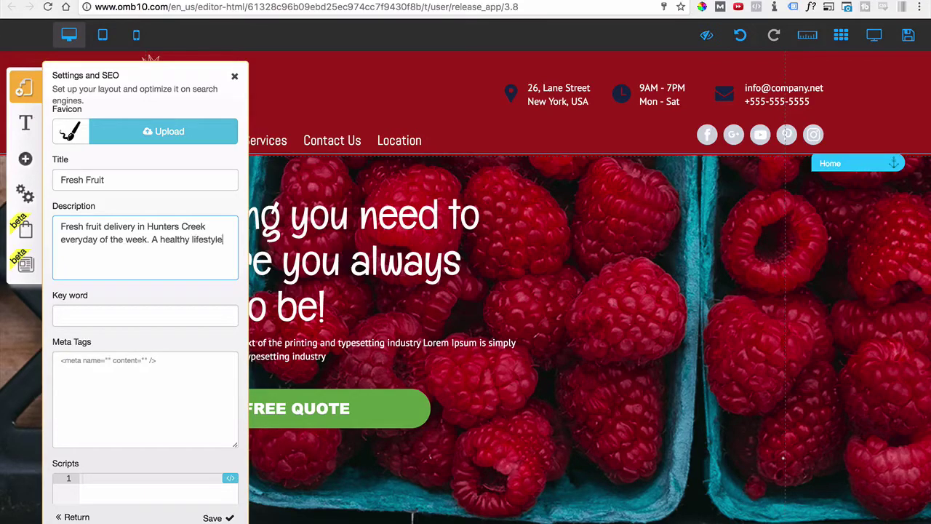
key("BackSpace")
type("brought")
key("BackSpace")
key("BackSpace")
key("BackSpace")
key("BackSpace")
type("g")
key("BackSpace")
key("BackSpace")
type("ou")
type("ght")
type(" to your ")
type("droo")
key("BackSpace")
key("BackSpace")
key("BackSpace")
type("oor steps.")
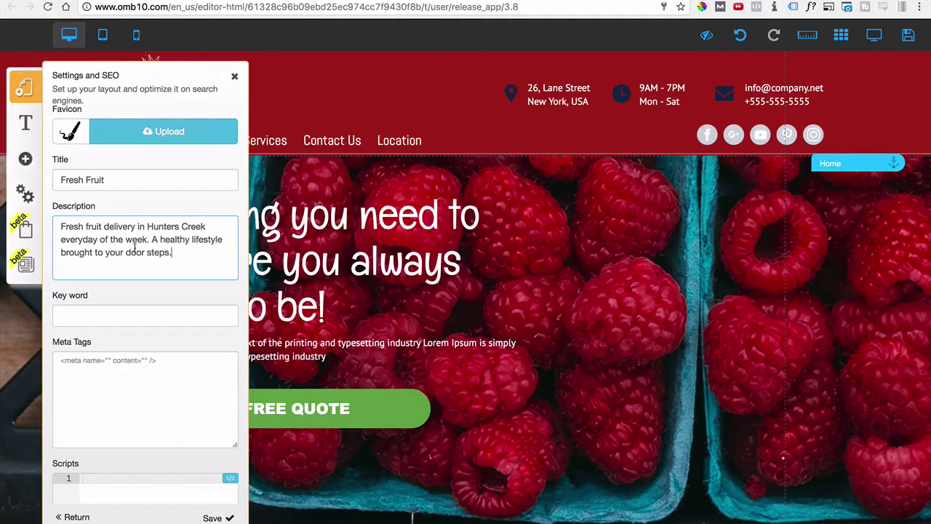
Step: Copy the phrase "Fresh fruit delivery in Hunters Creek" from the layout description into the keyword field
left_click_drag(207, 226, 61, 229)
key("super+c")
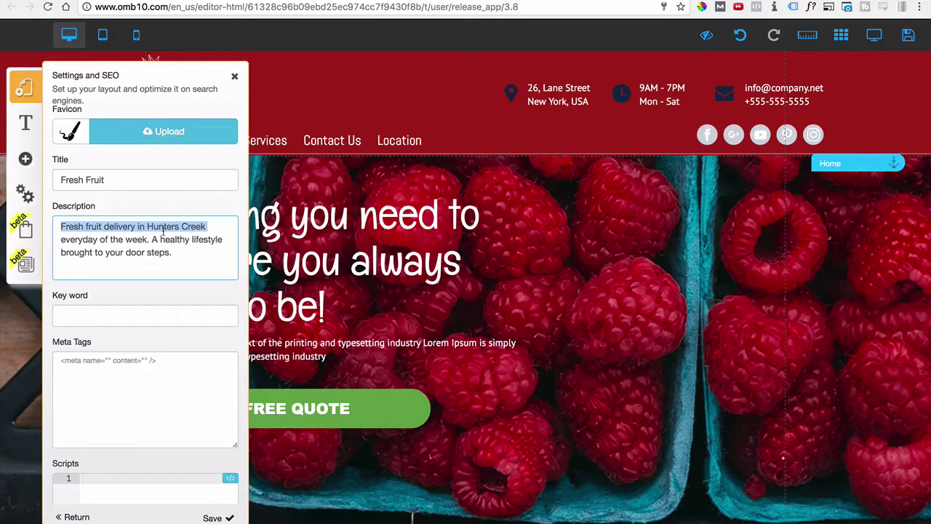
mouse_move(94, 239)
left_mouse_down()
mouse_move(185, 254)
mouse_move(84, 235)
left_mouse_up()
left_click(130, 252)
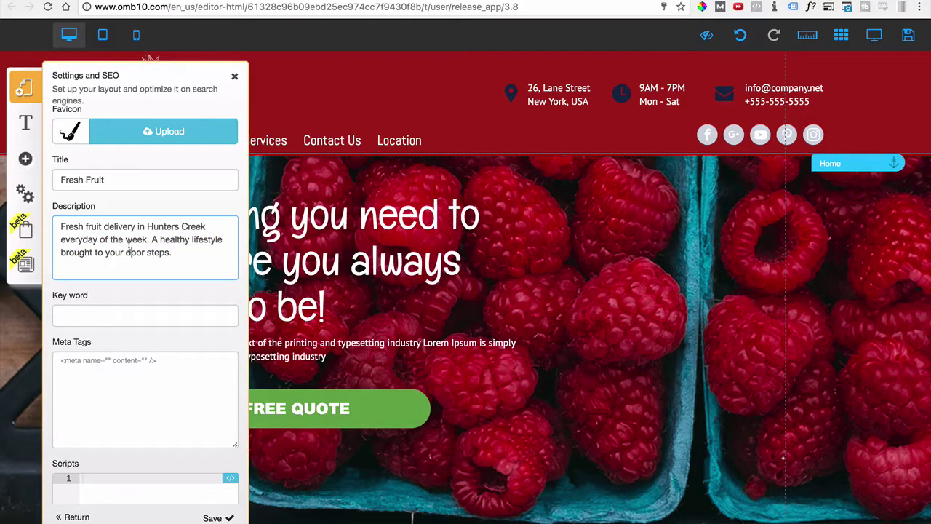
left_click(120, 315)
key("super+v")
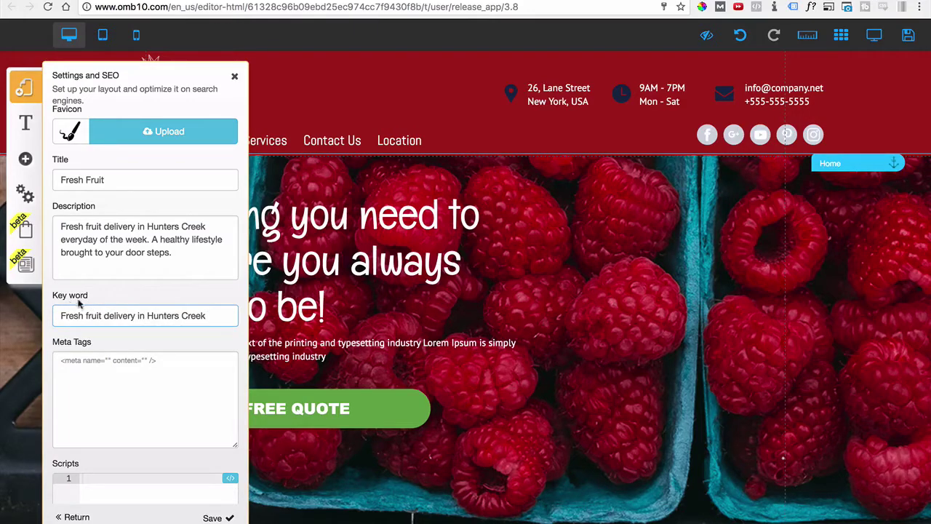
scroll(182, 334, "down", 1)
scroll(182, 334, "down", 1)
left_click(180, 328)
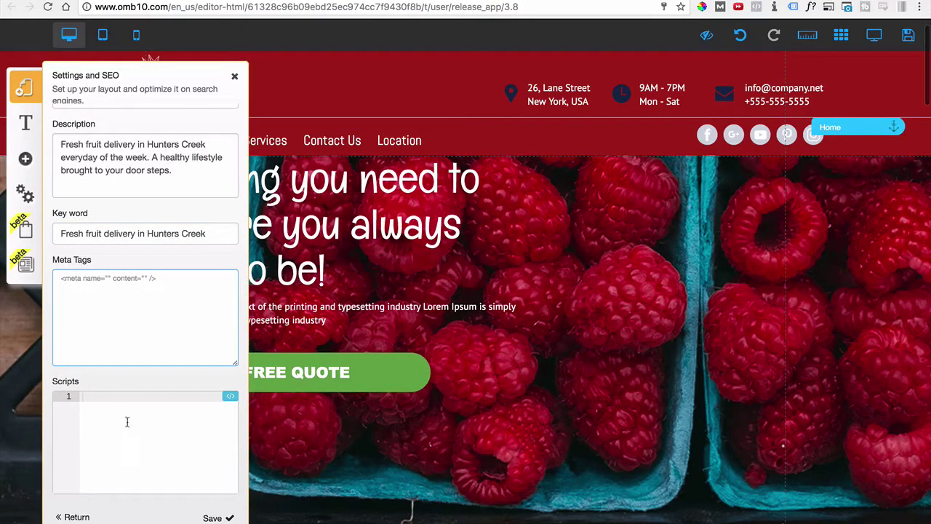
left_click(82, 387)
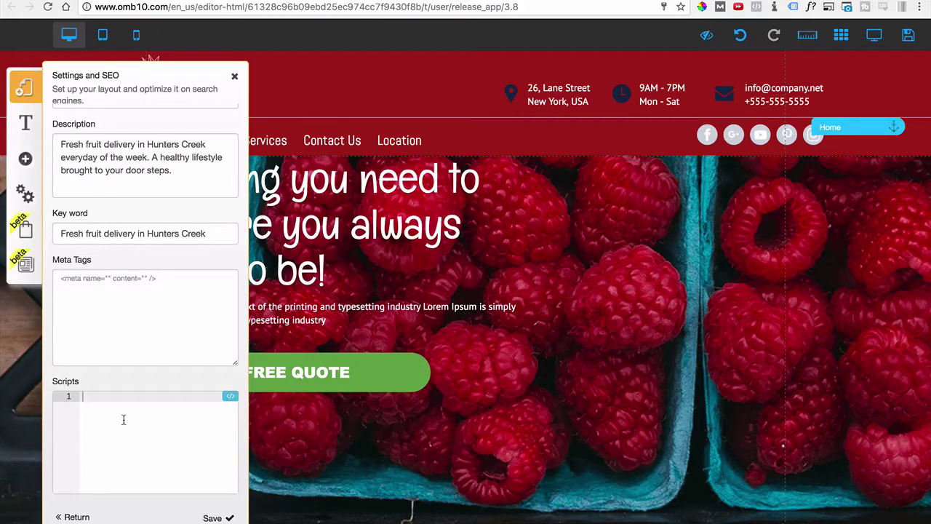
Step: Set the picture of hands holding dark grapes as the layout's favicon and save the layout settings
scroll(123, 419, "up", 3)
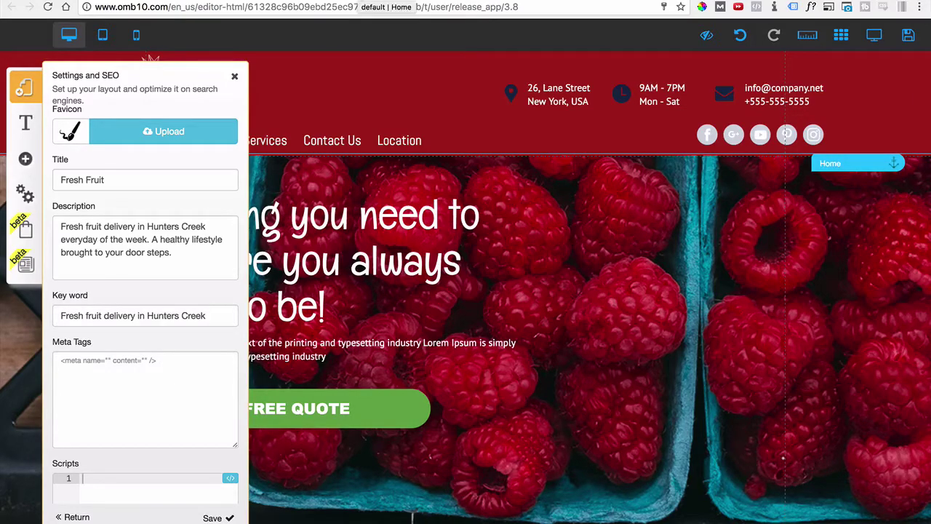
left_click(176, 138)
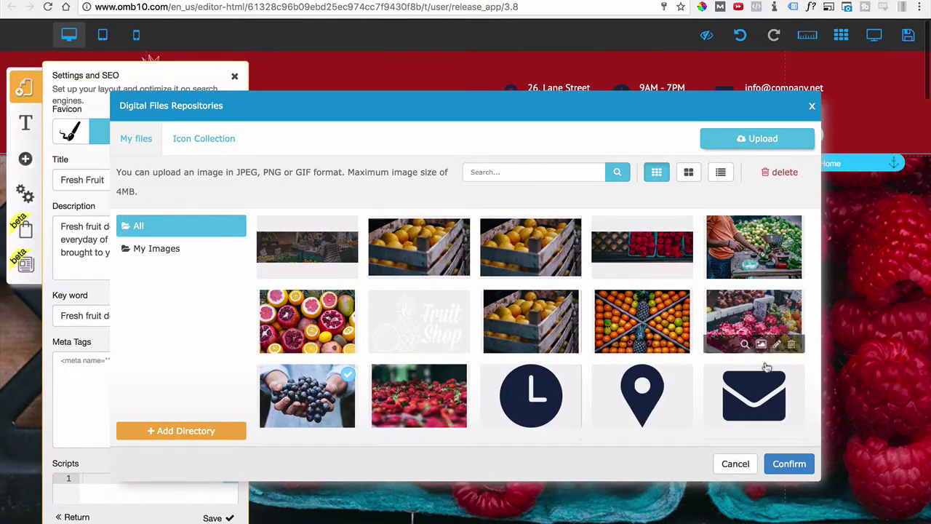
left_click(791, 464)
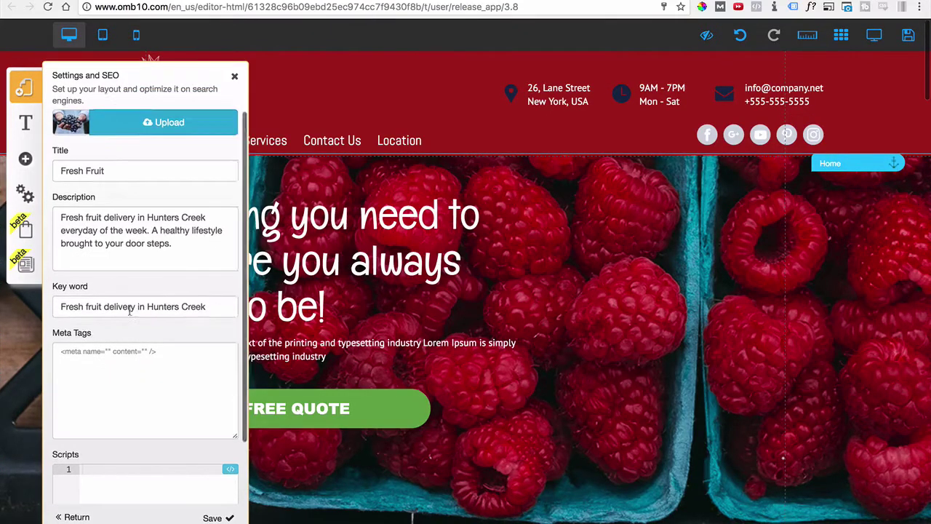
scroll(146, 313, "down", 3)
left_click(214, 518)
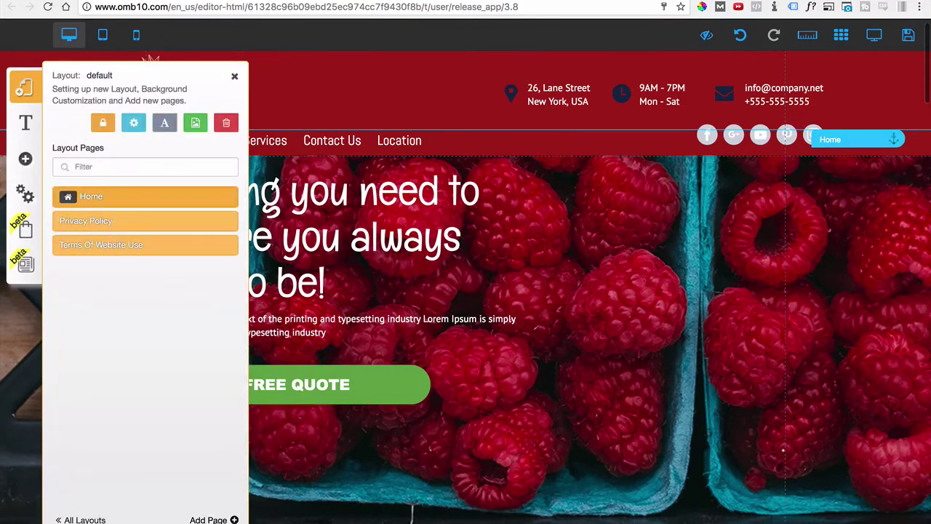
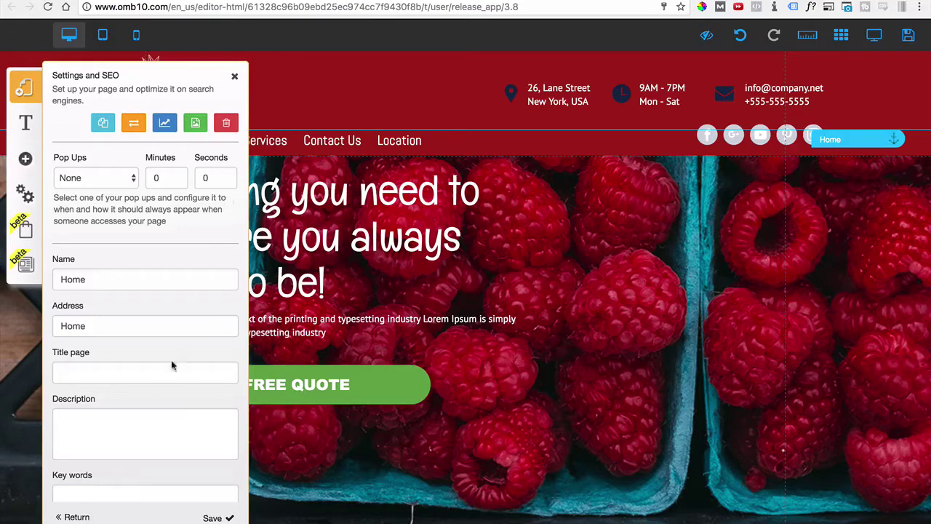
Step: In the Home page's SEO settings, set the page title to "Fresh fruit delivery in Hunters Creek"
scroll(117, 409, "down", 1)
left_click(102, 346)
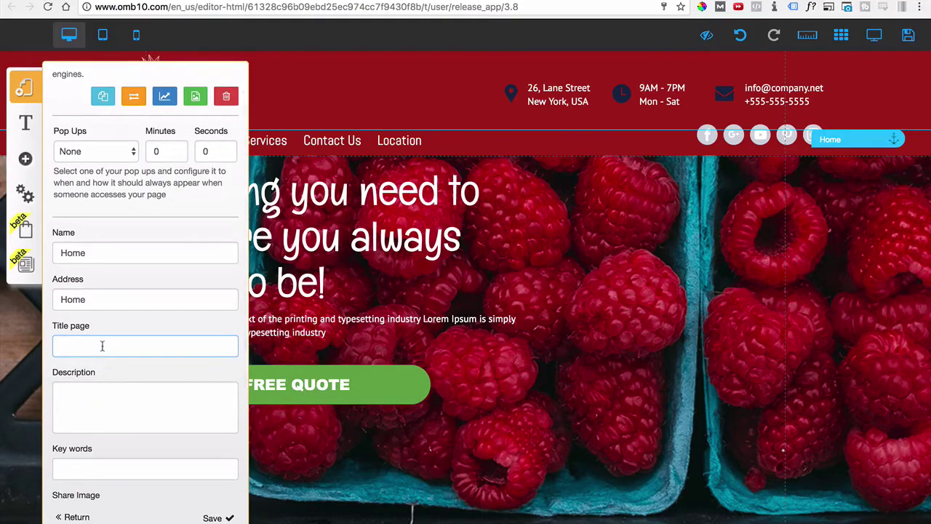
type("Fresh fruit delivery in Hunters Creek")
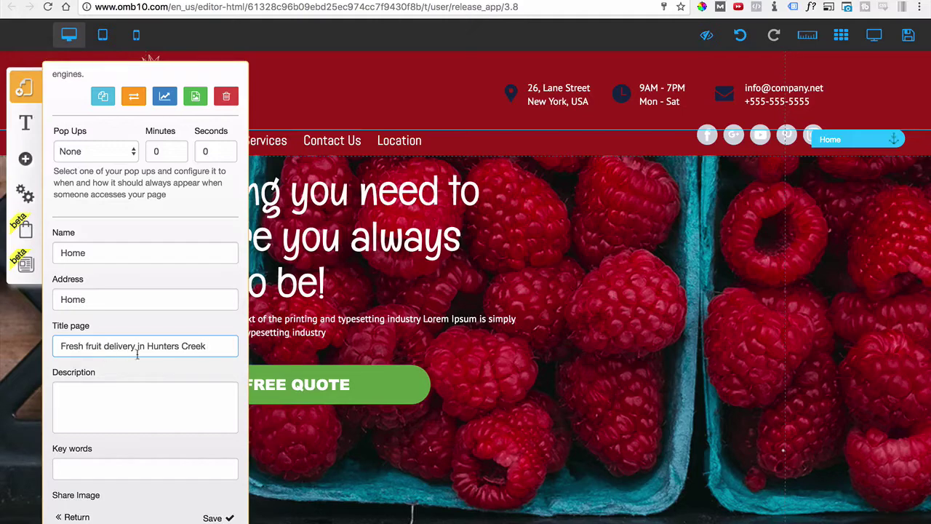
Step: Set the Home page's description to "Fresh fruit delivery in Hunters Creek. Get fresh fruit delivered to your door steps."
left_click(153, 408)
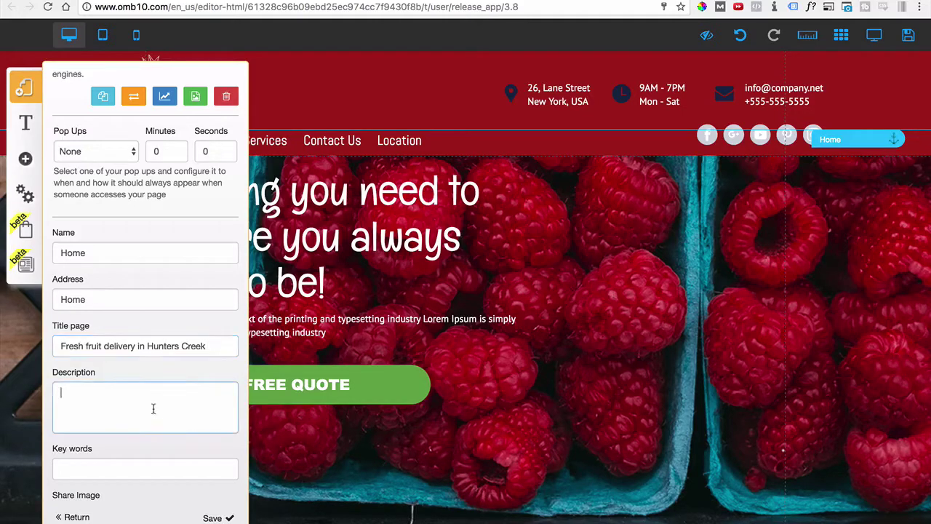
type("Fresh fruit delivery in Hunters Creek")
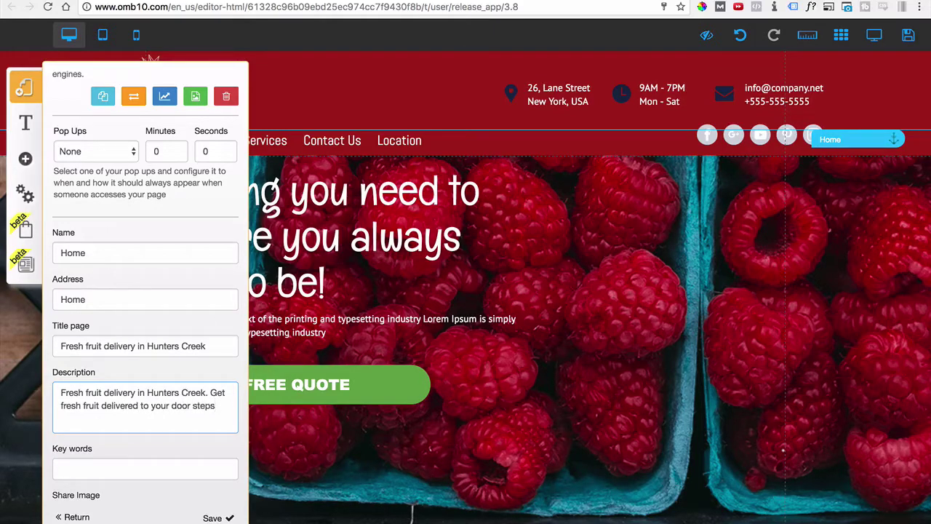
Step: Set the Home page's key words to "Fresh fruit delivery in Hunters Creek"
scroll(207, 400, "down", 3)
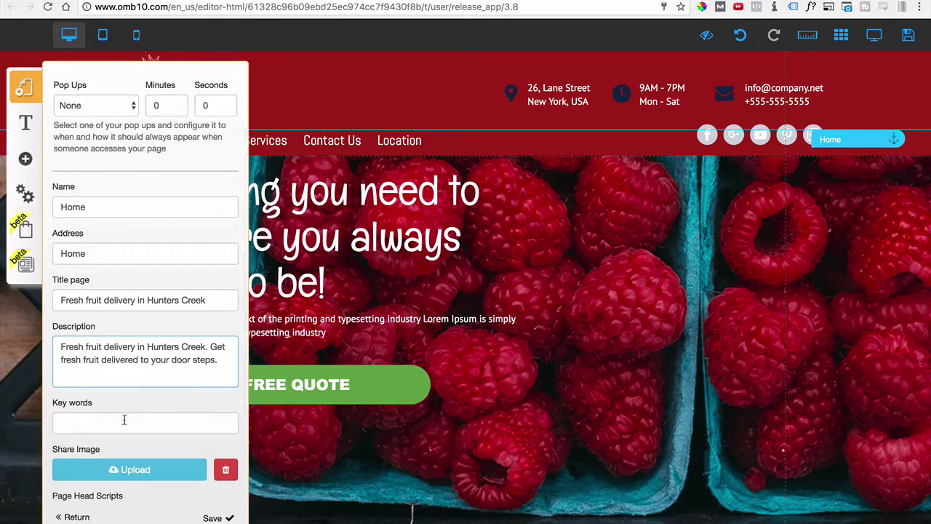
left_click(123, 420)
type("Fresh fruit delivery in Hunters Creek")
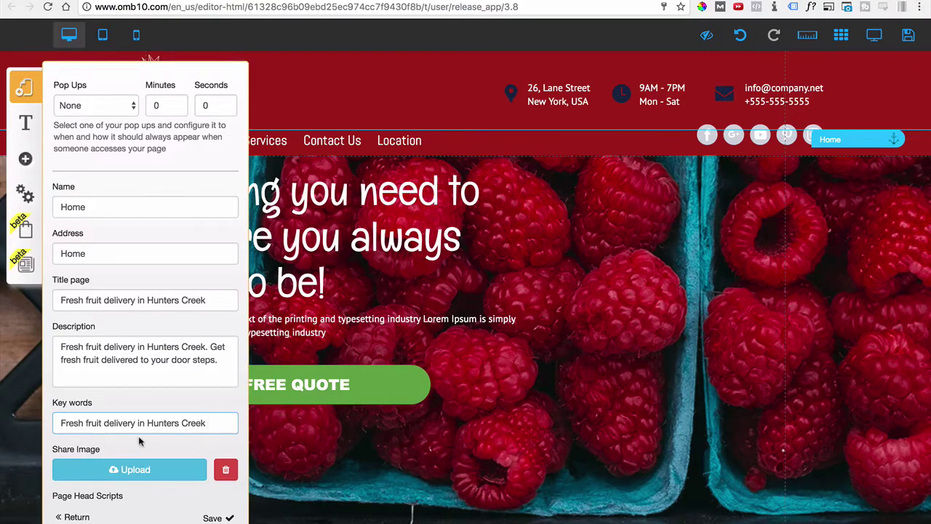
Step: Set the My files picture of a street vendor cutting green fruit as the Home page's share image
scroll(139, 441, "down", 3)
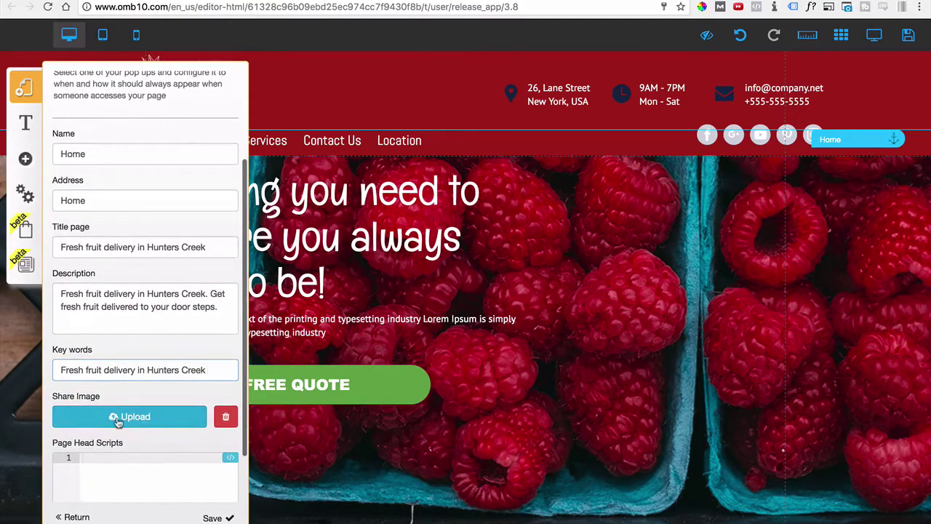
scroll(116, 422, "down", 2)
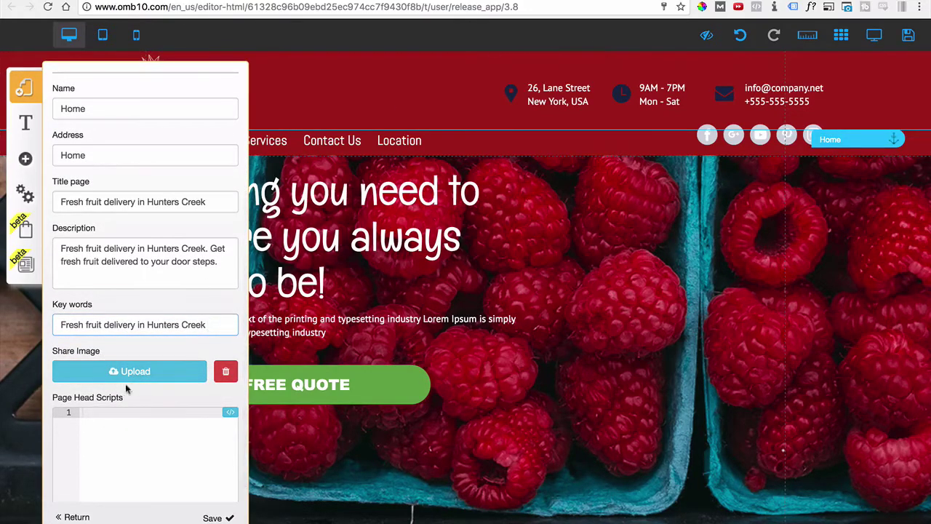
scroll(114, 380, "down", 1)
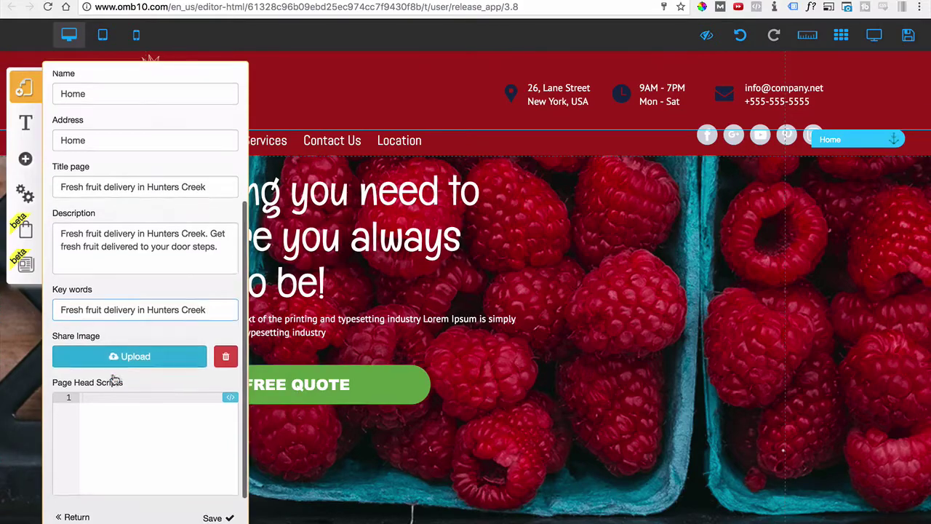
left_click(131, 358)
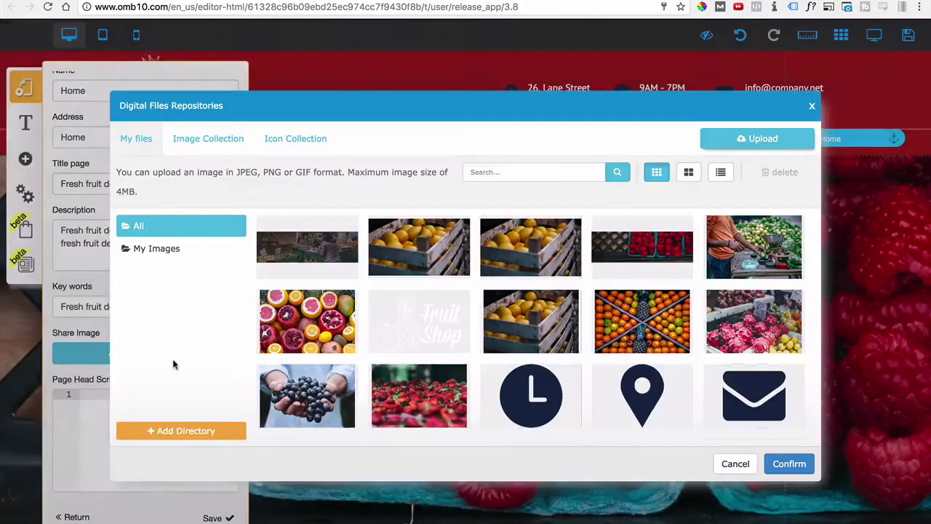
mouse_move(667, 344)
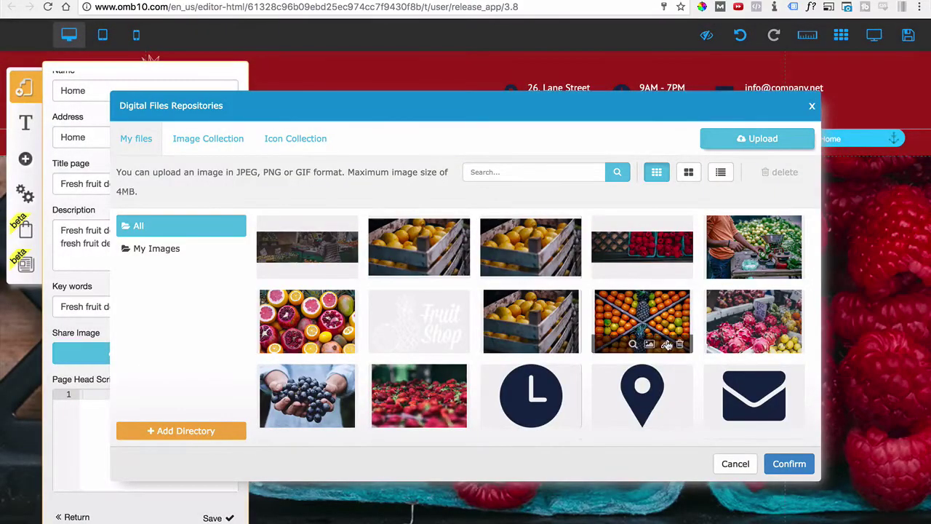
left_click(750, 247)
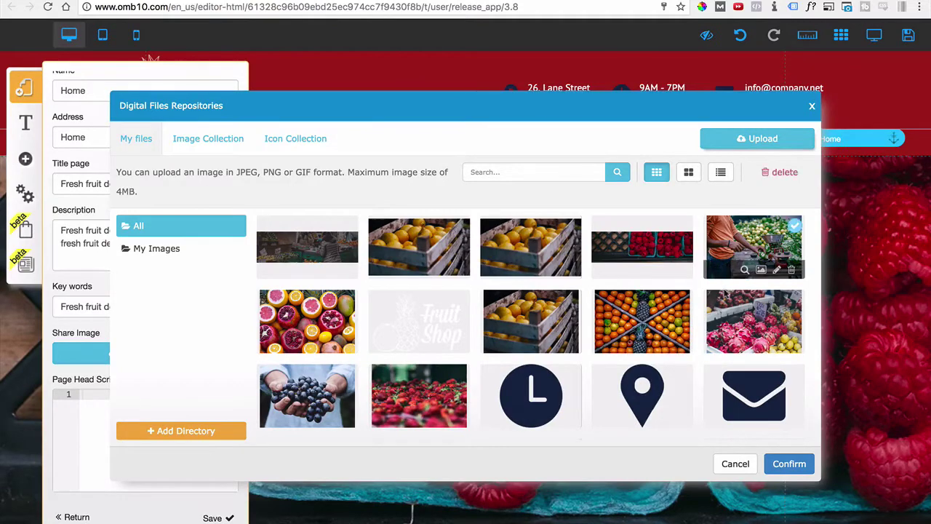
left_click(785, 464)
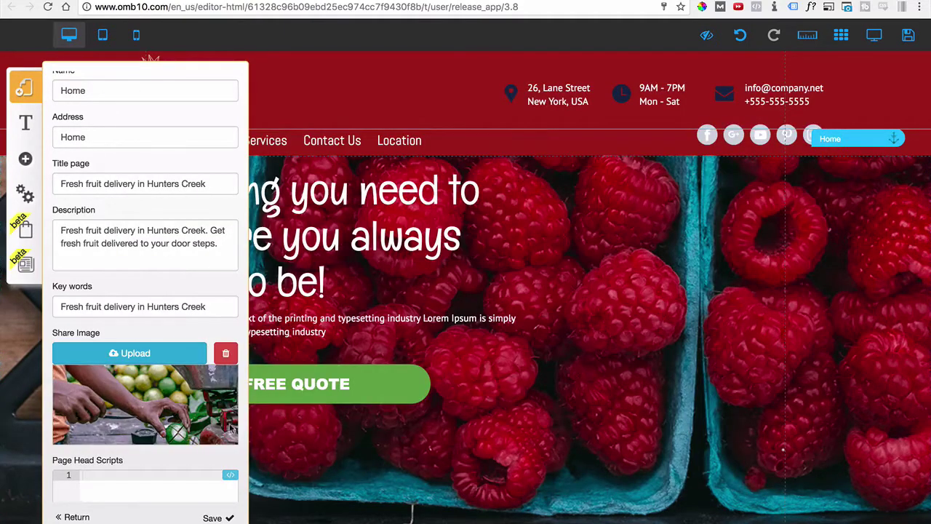
Step: Save the Home page's settings and the site's pending changes, and close the layout settings
scroll(118, 429, "down", 3)
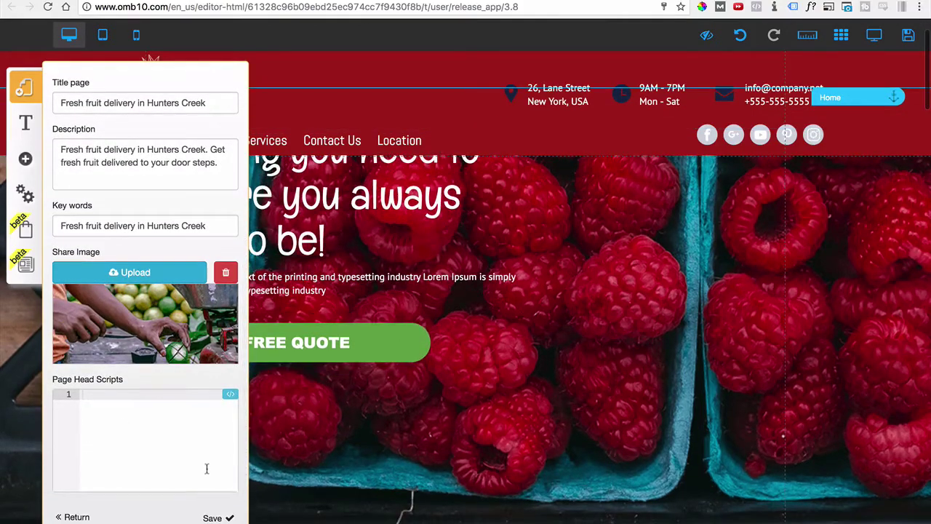
left_click(211, 517)
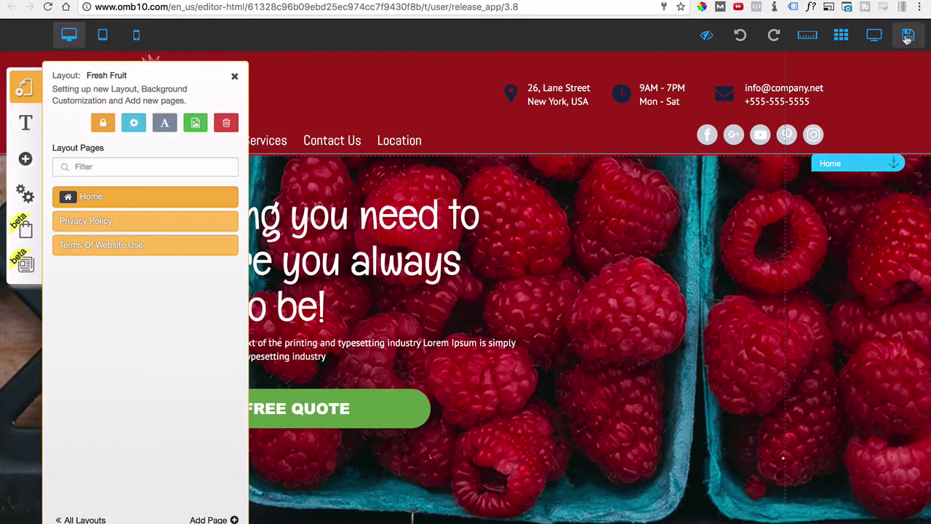
left_click(907, 36)
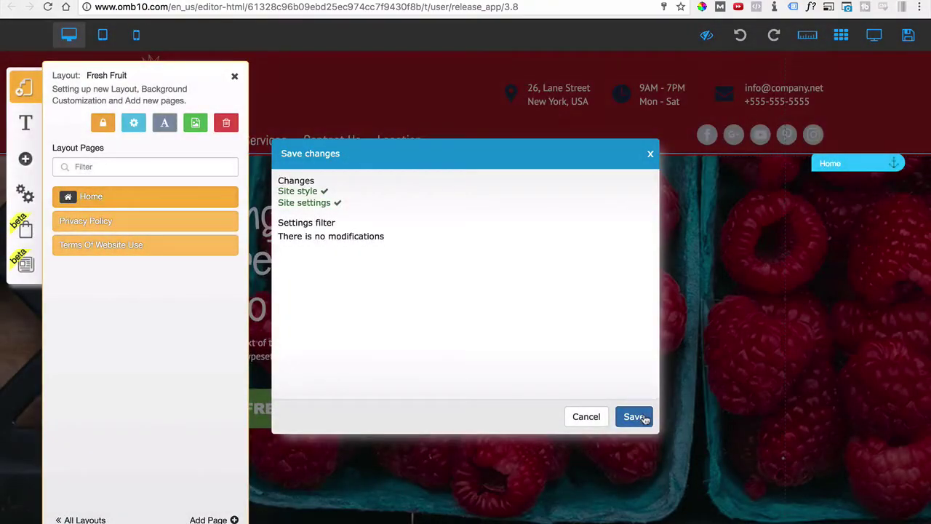
left_click(644, 419)
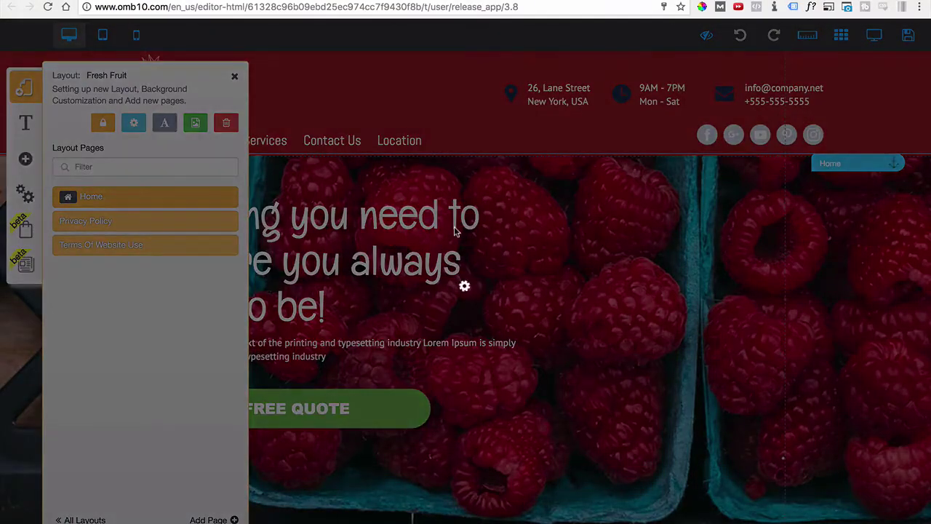
left_click(569, 259)
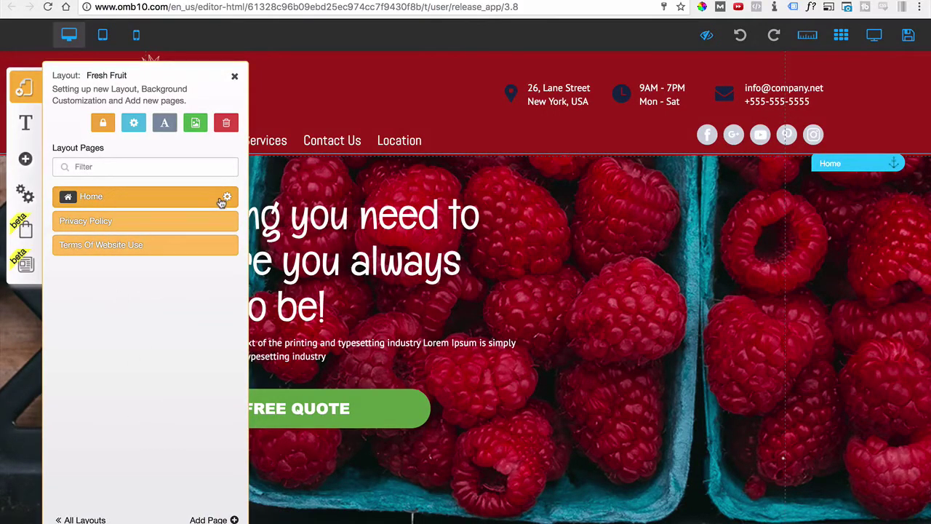
left_click(86, 519)
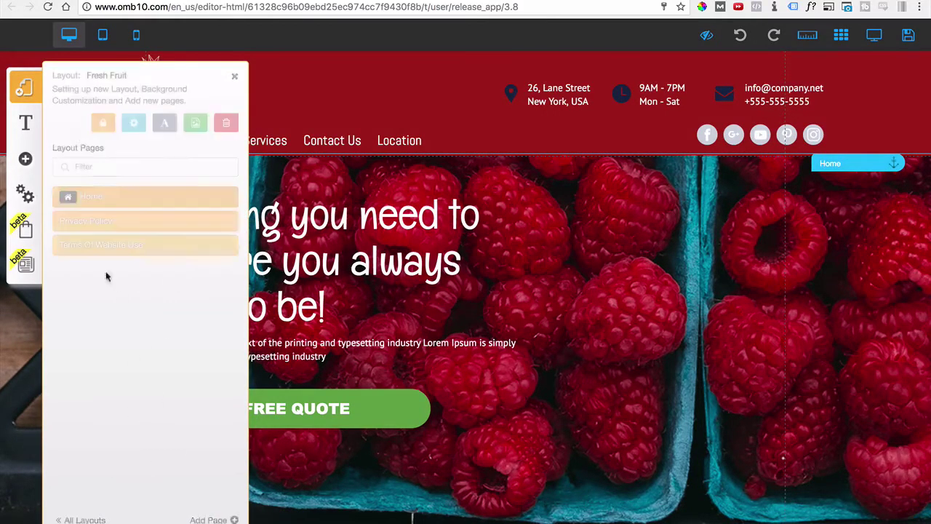
left_click(235, 77)
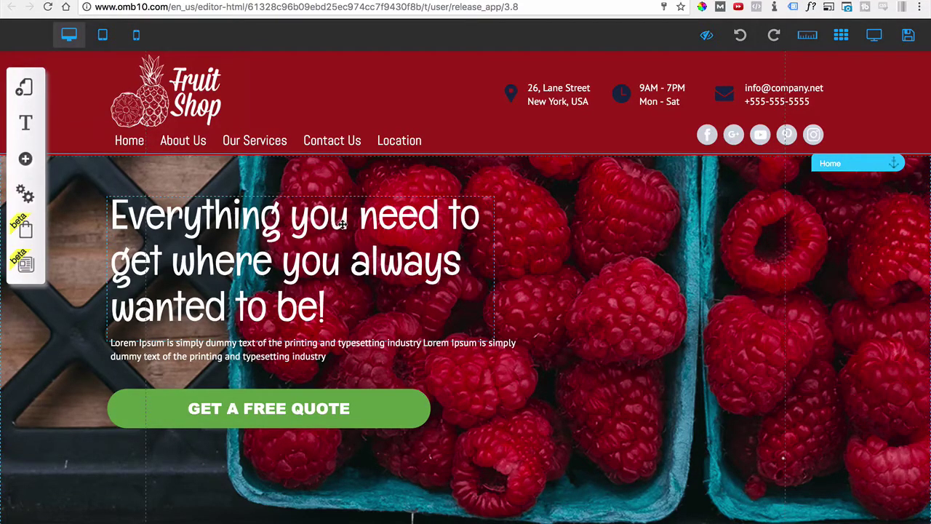
Step: Move the banner headline aside over the raspberries and show the available title and paragraph text styles
left_click_drag(343, 225, 630, 212)
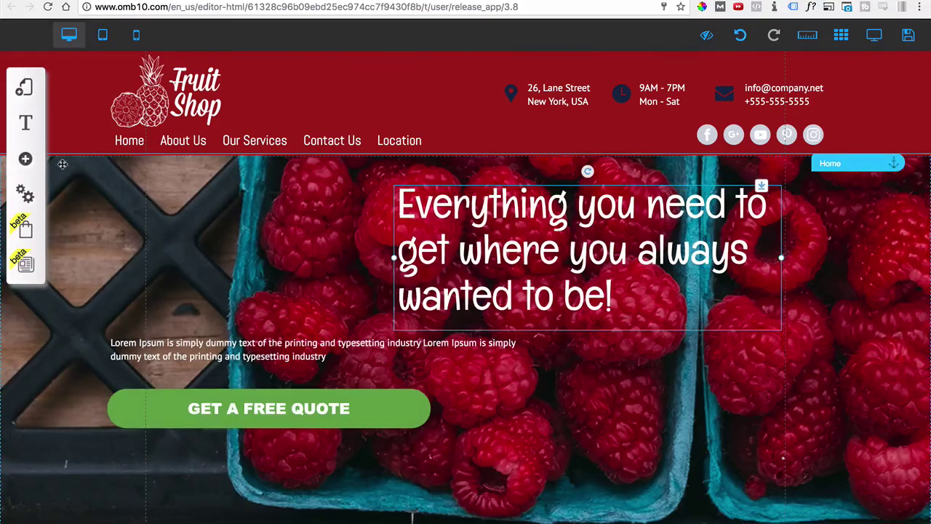
left_click(25, 159)
left_click(99, 154)
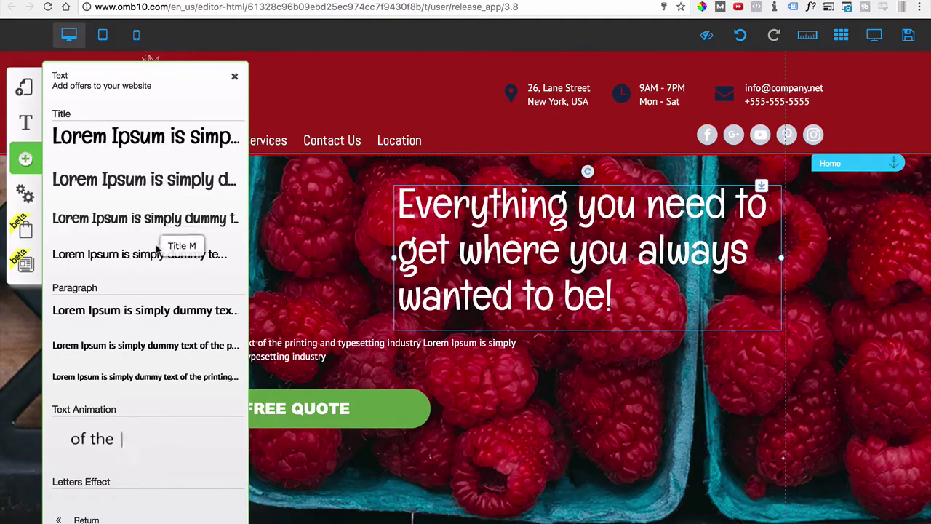
Step: Replace the banner headline's text with "Fresh Fruit Delivery in Hunters Creek" and close the list of text styles
double_click(449, 205)
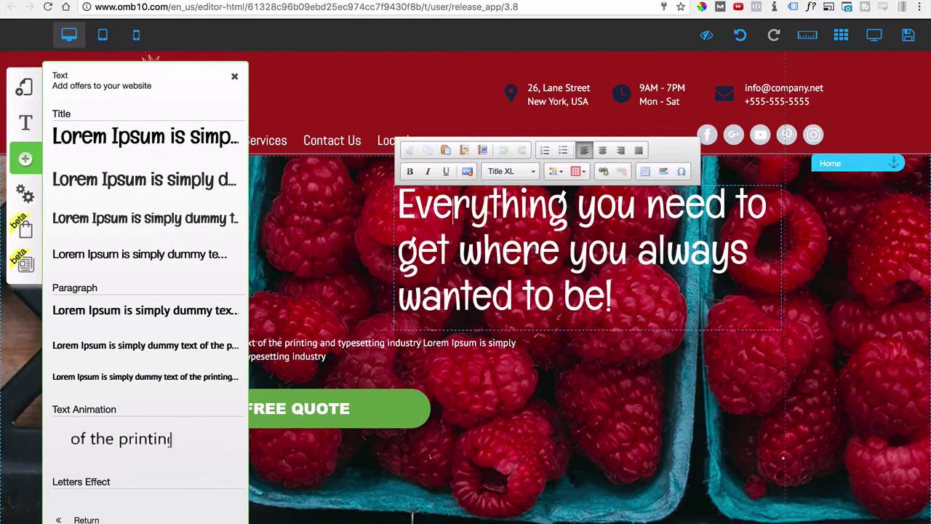
left_click_drag(613, 299, 400, 203)
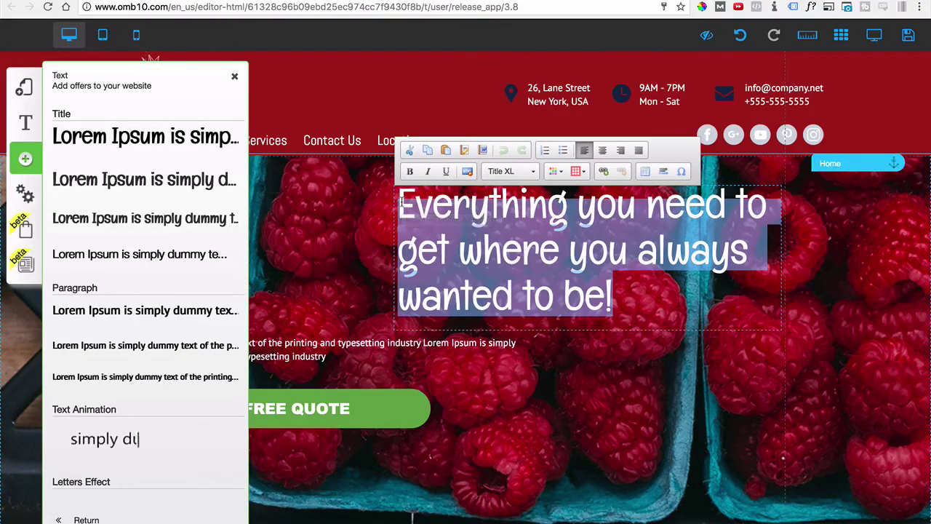
type("Fresh ")
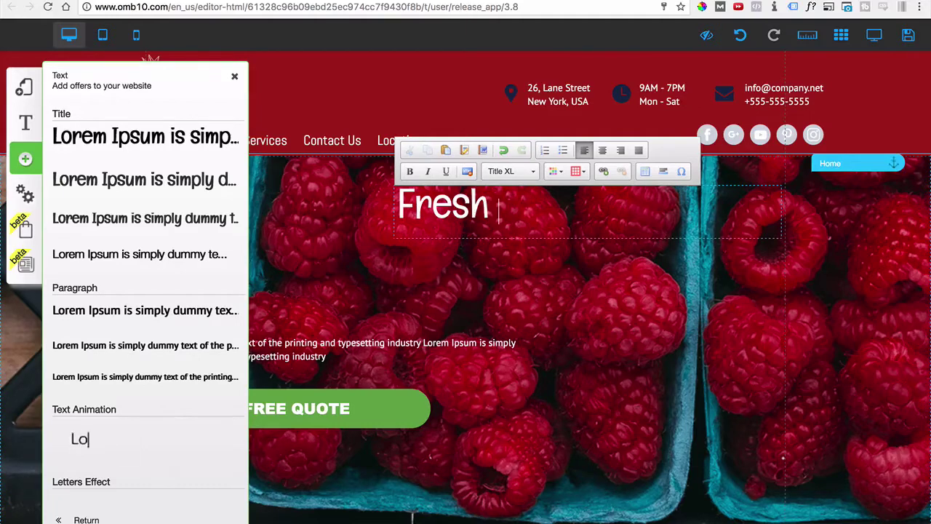
type("Fruit De")
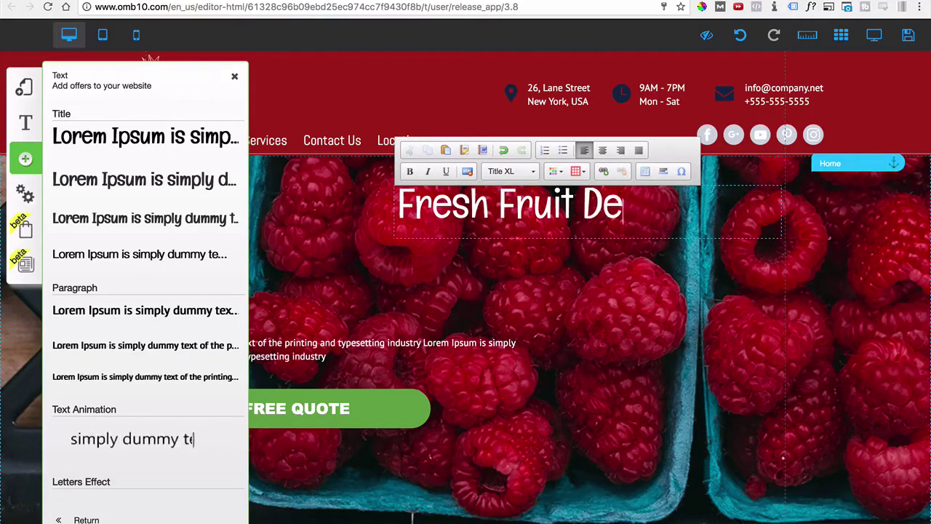
type("liver")
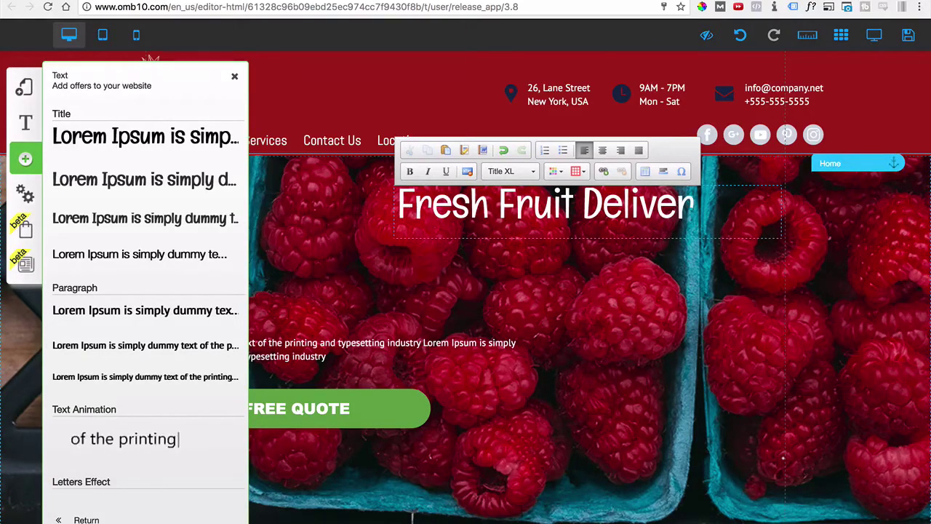
type("y ")
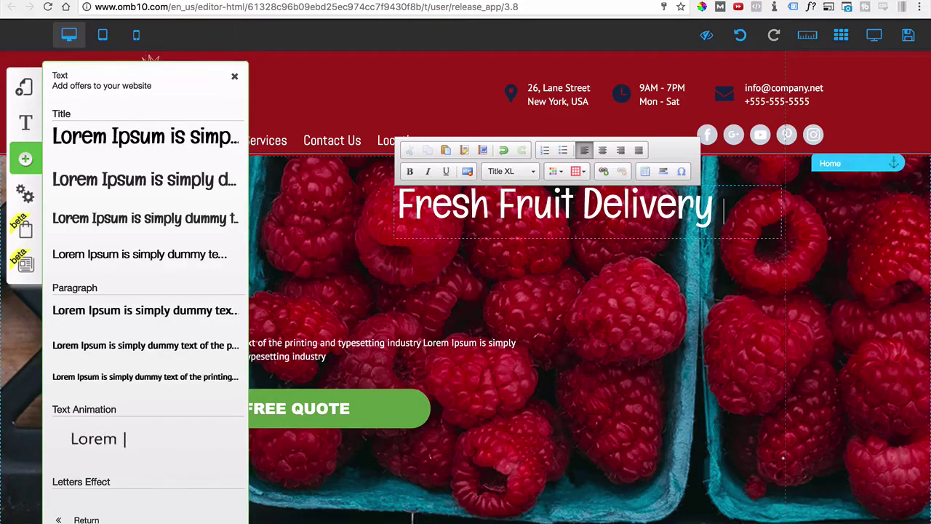
type("in Hunters")
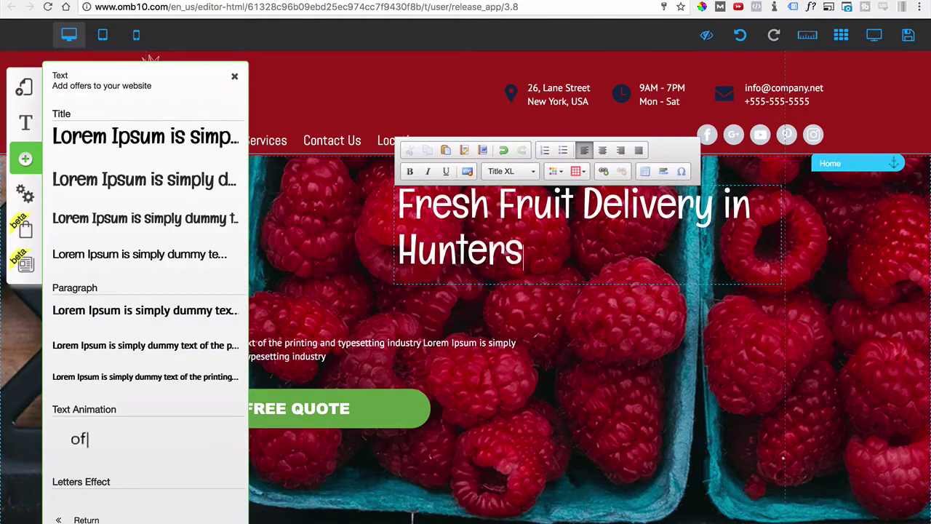
type(" Creek")
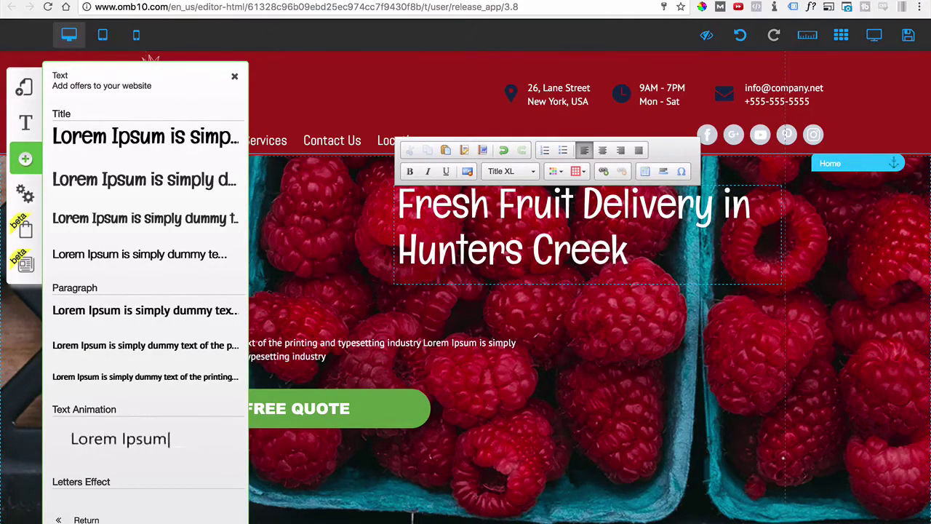
left_click(234, 76)
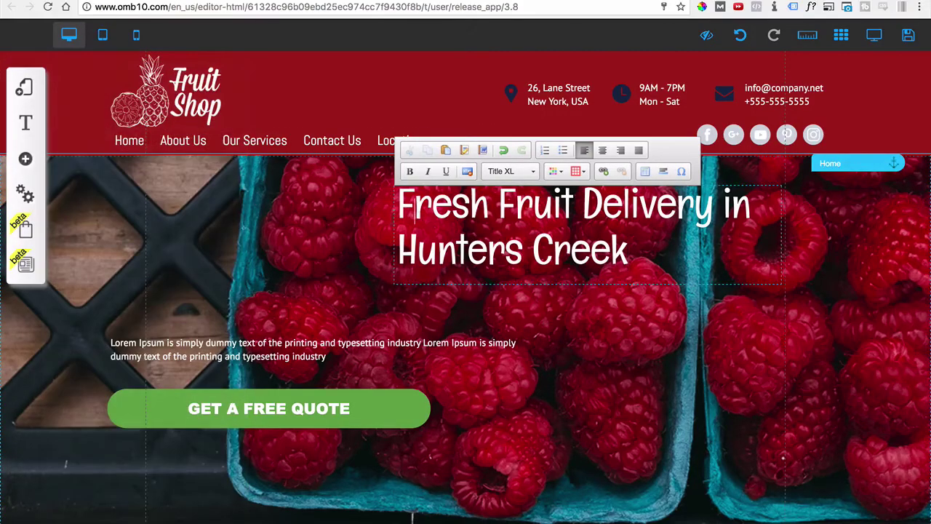
Step: Move the banner headline back directly above the small paragraph, aligned with its left edge
scroll(465, 291, "up", 5)
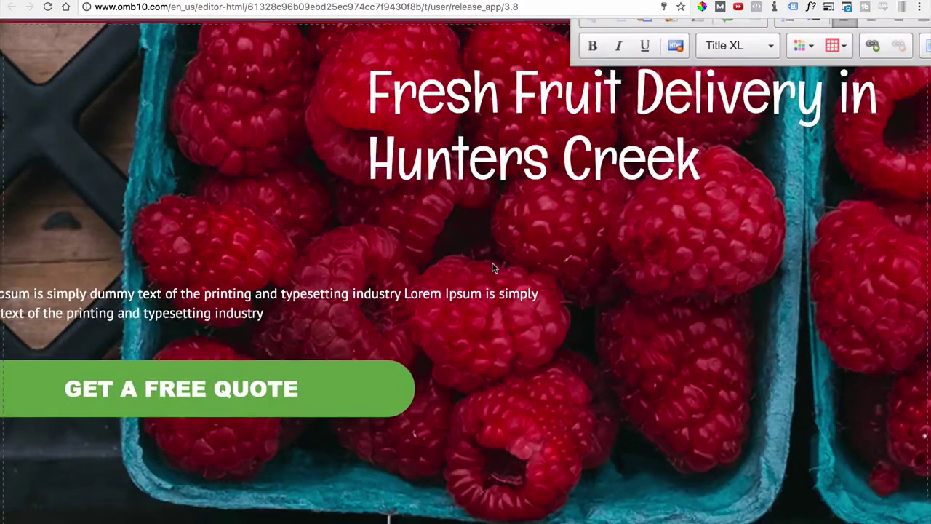
scroll(492, 268, "down", 5)
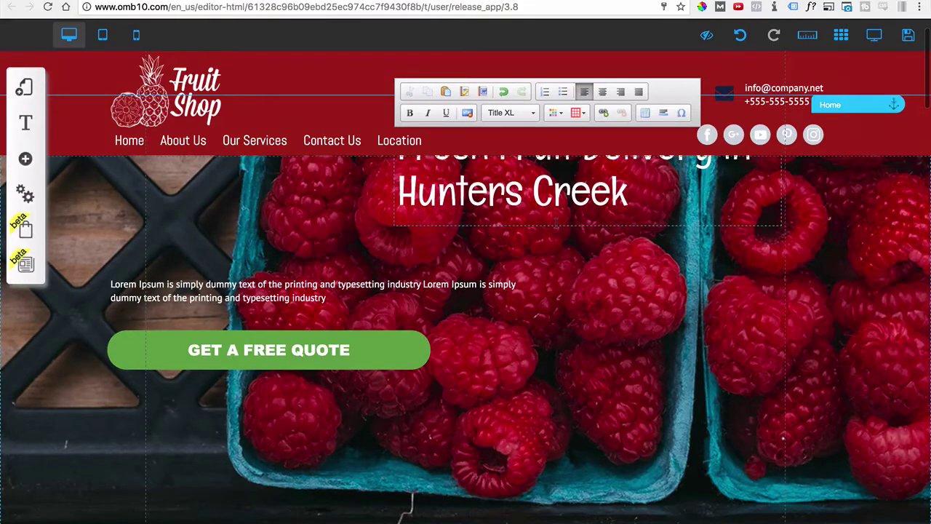
left_click_drag(560, 195, 275, 253)
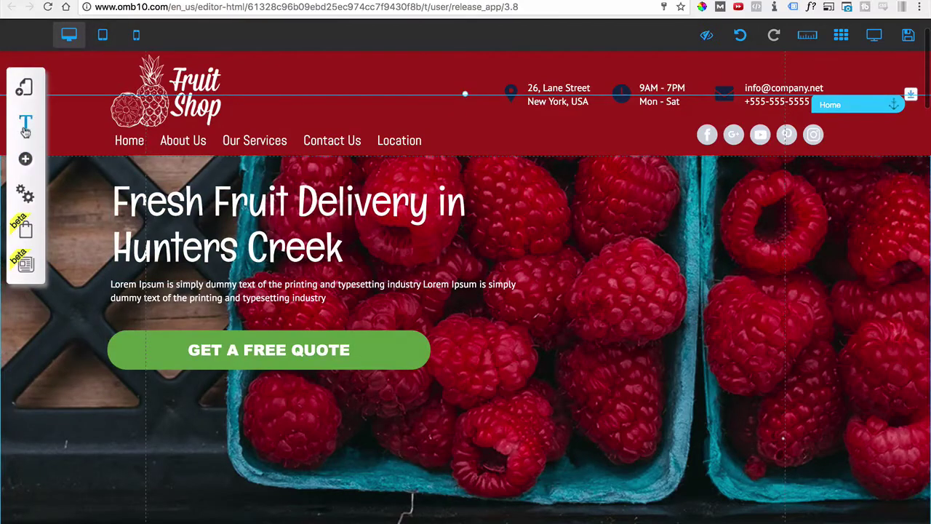
Step: Add three placeholder titles in decreasing sizes, starting with Title L, stacked on the raspberries beside the quote button
left_click(26, 158)
left_click(104, 157)
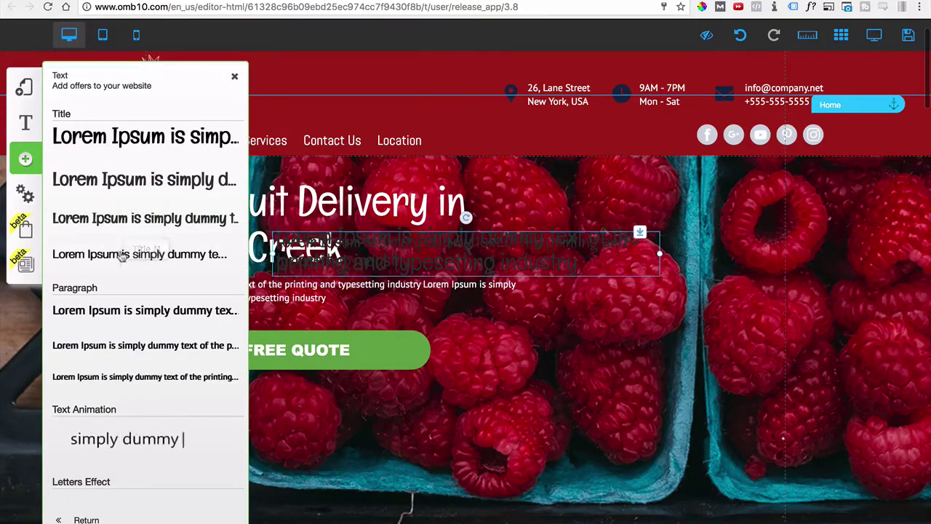
left_click_drag(122, 256, 474, 182)
Step: Copy the banner headline "Fresh Fruit Delivery in Hunters Creek" and paste it as plain text over the Title L placeholder, then select the pasted text
double_click(341, 248)
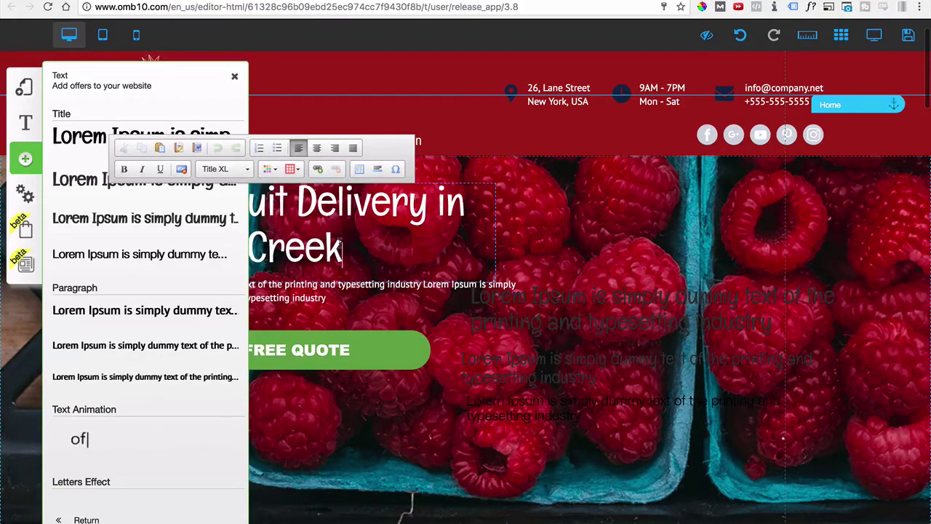
key("ctrl+a")
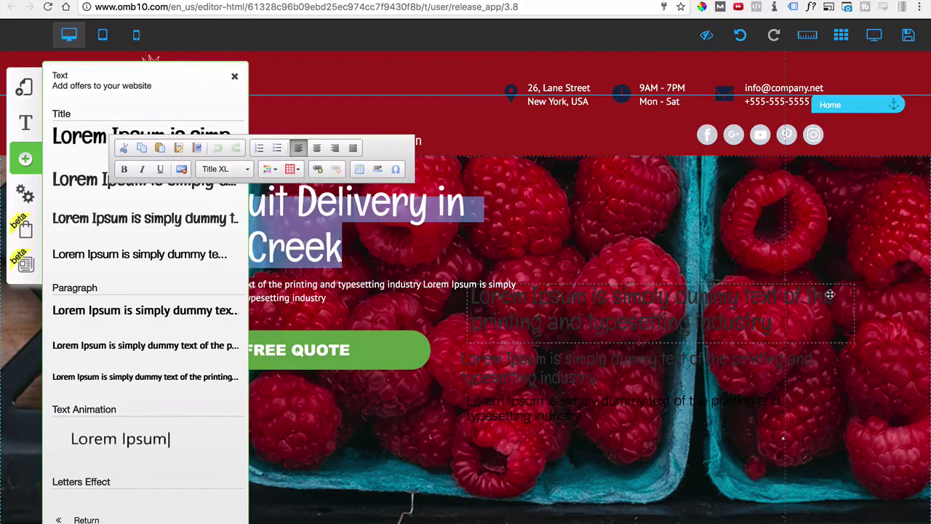
left_click(716, 291)
double_click(716, 295)
key("ctrl+a")
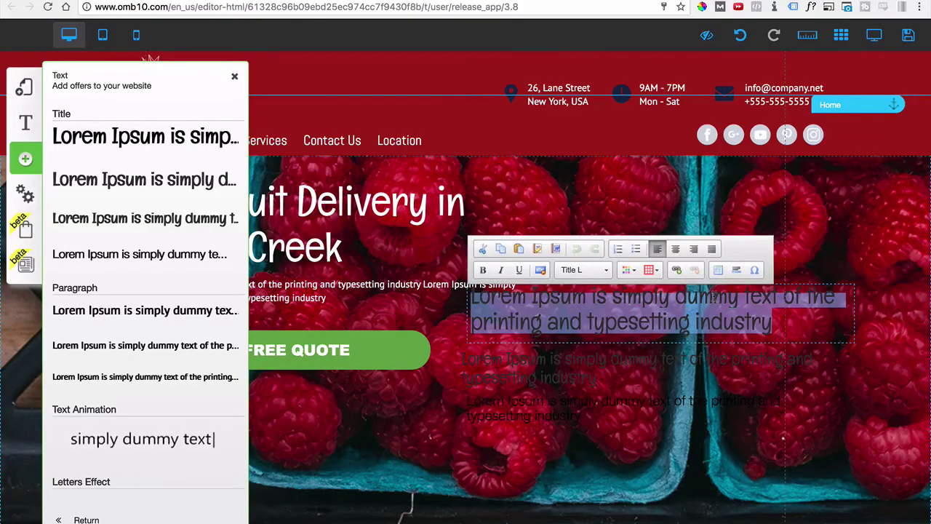
left_click(537, 249)
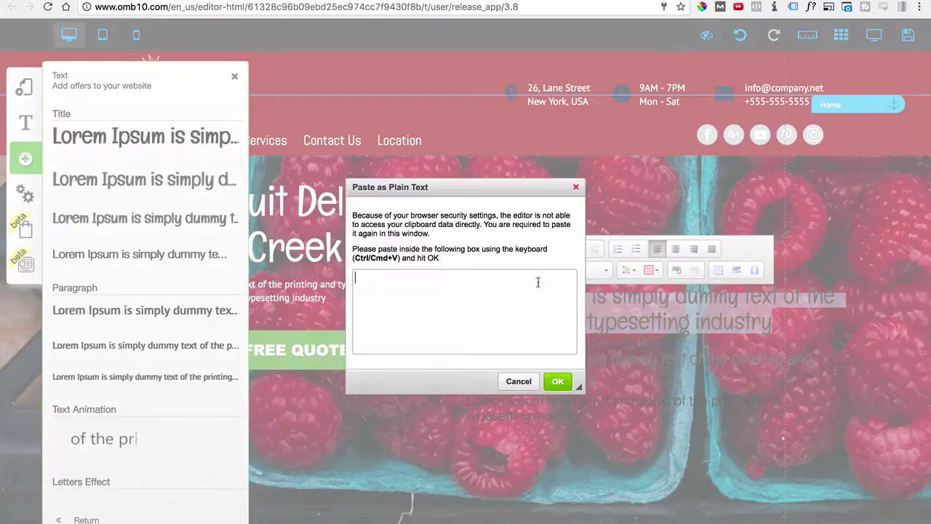
type("Fresh Fruit Delivery in Hunters Creek")
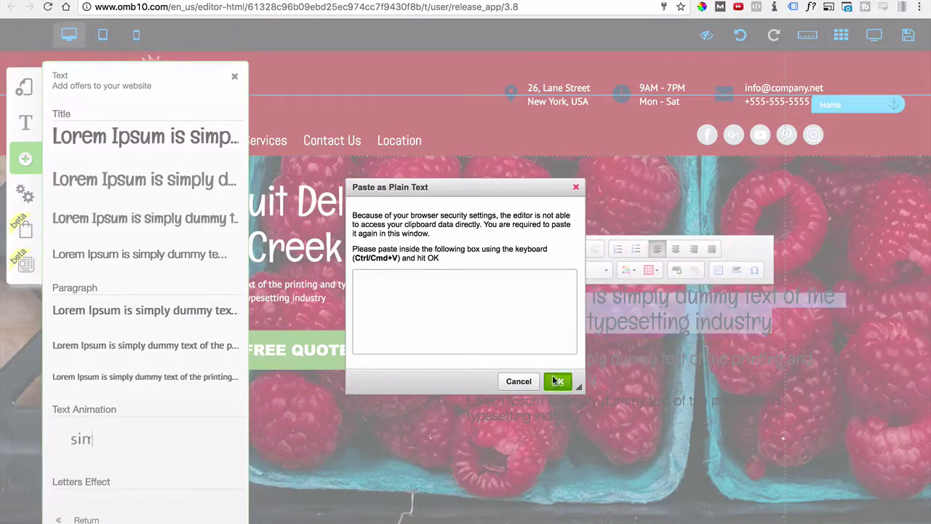
left_click(554, 381)
triple_click(541, 297)
key("ctrl+c")
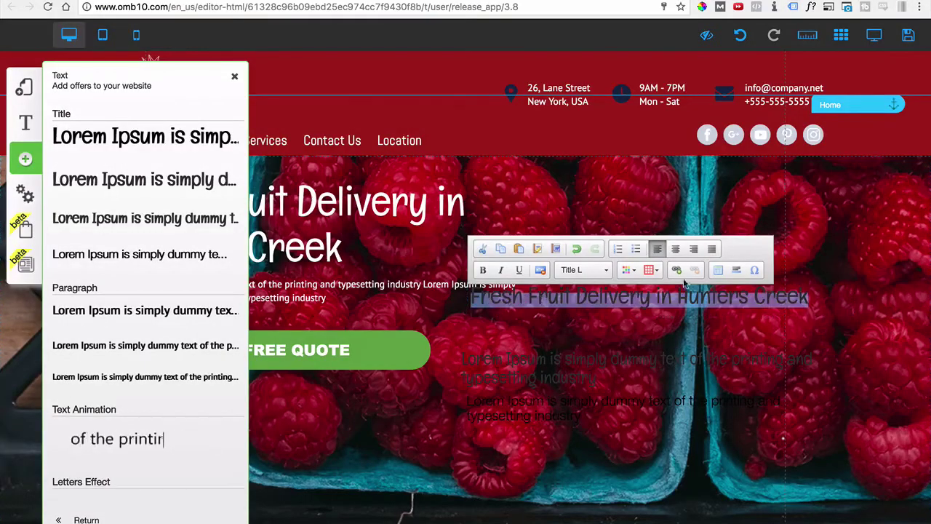
Step: Colour the large title white and replace both smaller placeholder titles with "Fresh Fruit Delivery in Hunters Creek", also in white
left_click(631, 273)
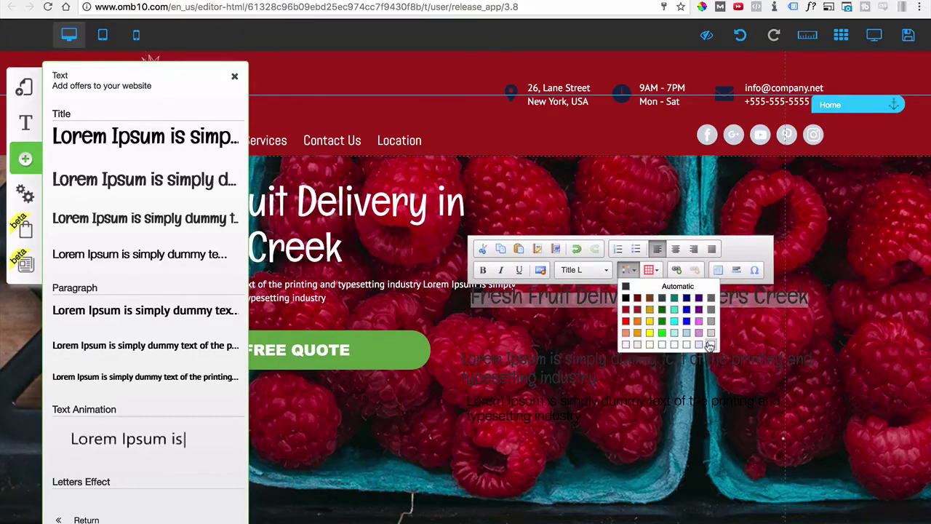
left_click(707, 345)
triple_click(598, 368)
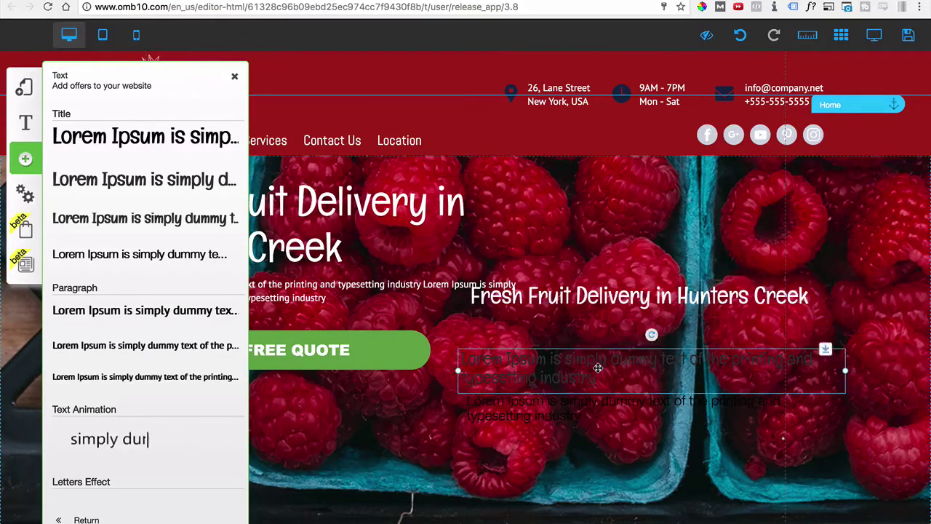
key("ctrl+v")
left_click(594, 412)
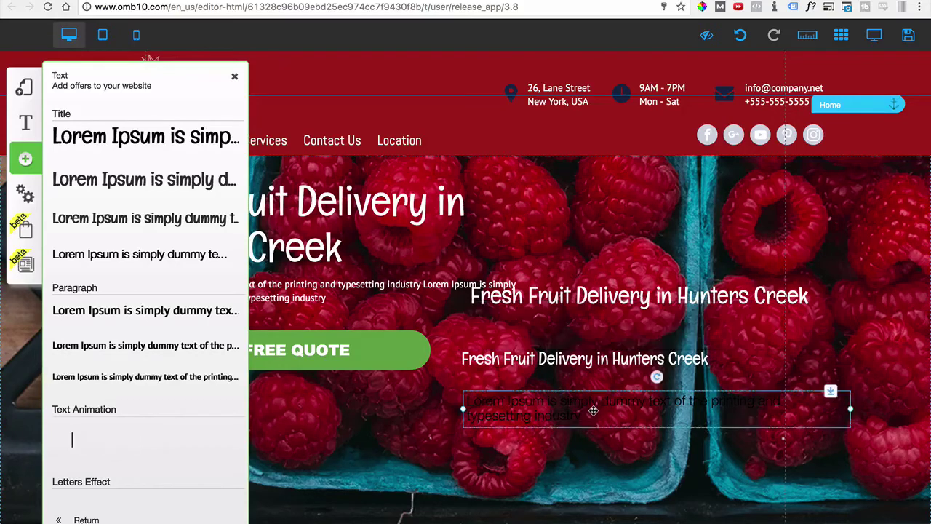
triple_click(593, 412)
key("ctrl+v")
left_click(610, 450)
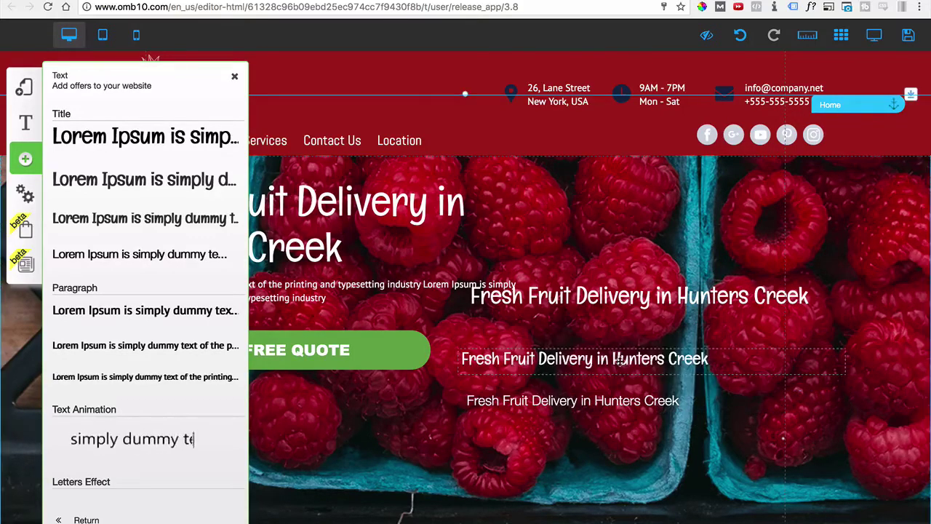
Step: Move the largest of the three titles down to just above the medium one and close the list of text styles
left_click(561, 324)
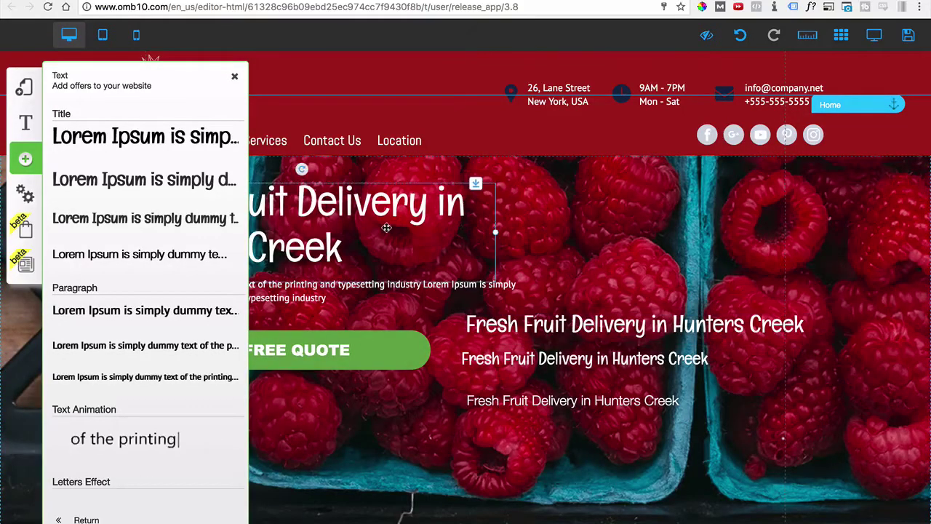
left_click(554, 358)
left_click(571, 404)
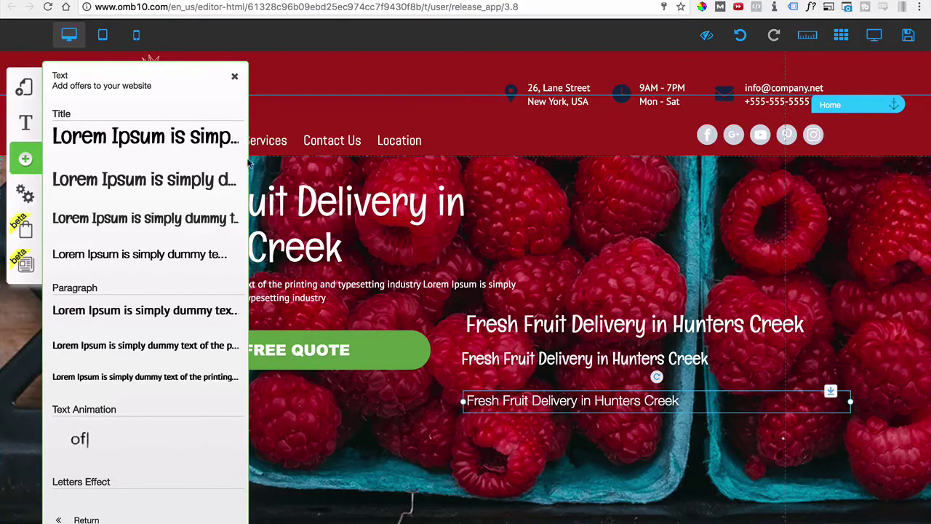
left_click(234, 75)
Step: Move the largest "Fresh Fruit Delivery in Hunters Creek" title from the raspberry banner into the blank area atop the About Us section
scroll(367, 331, "down", 5)
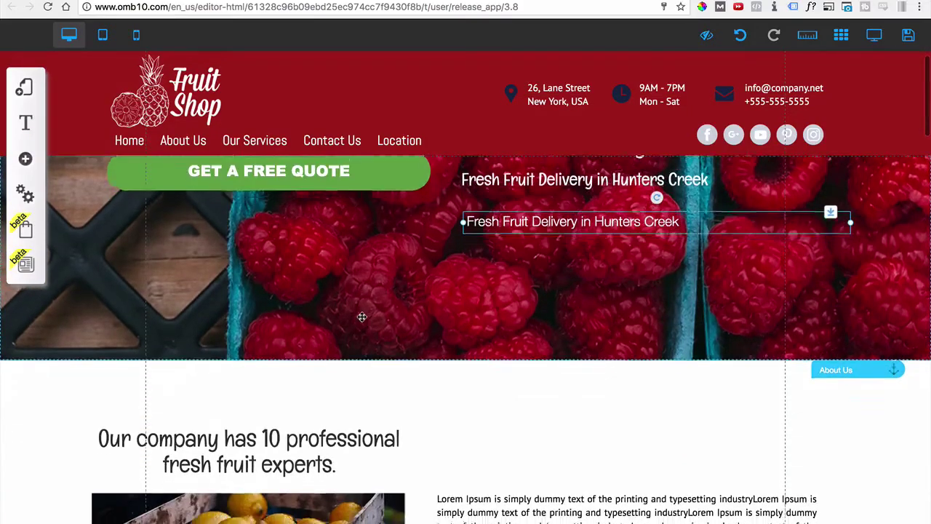
scroll(361, 317, "up", 2)
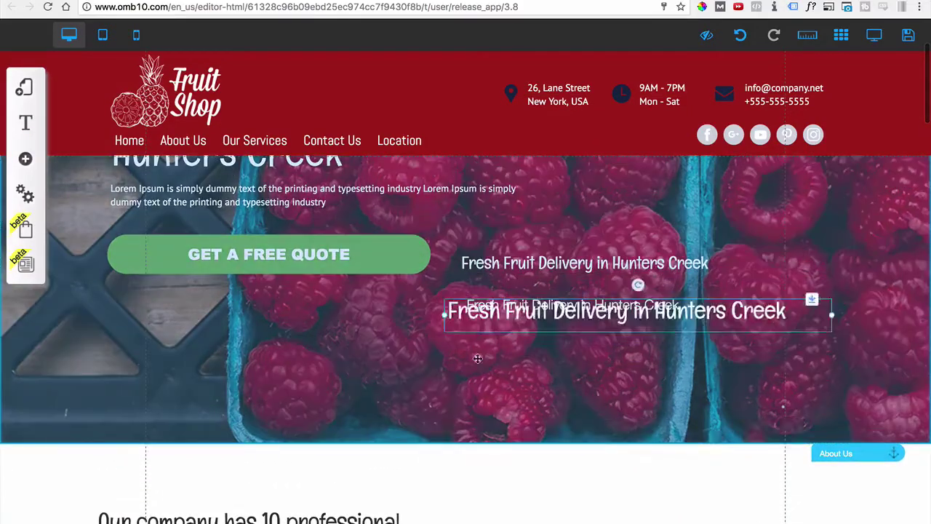
left_click_drag(477, 358, 395, 490)
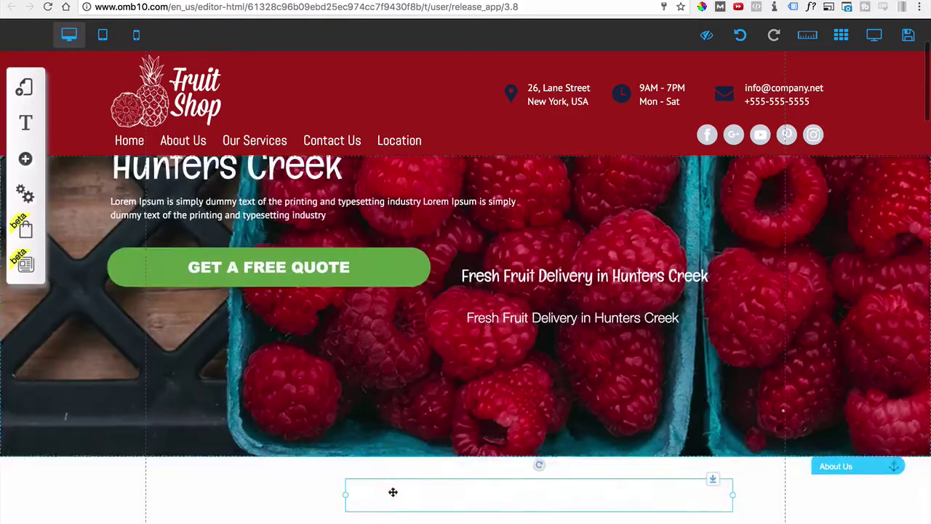
scroll(395, 490, "down", 5)
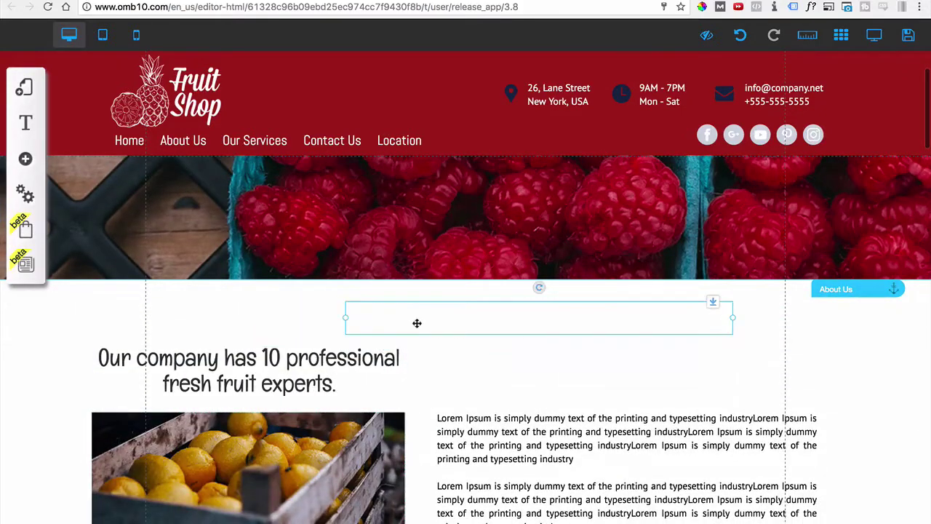
Step: Change the text colour of the title in the About Us section to dark grey
double_click(416, 323)
key("super+c")
left_click(507, 287)
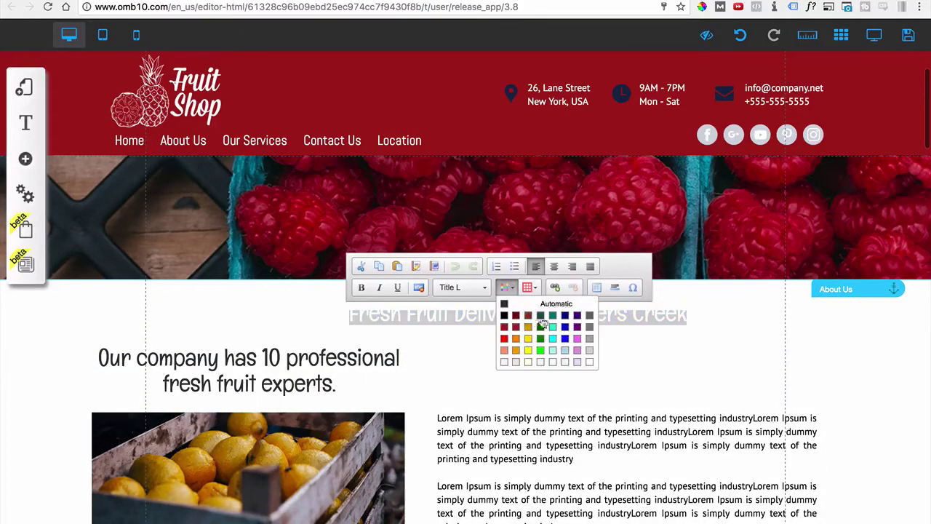
left_click(589, 350)
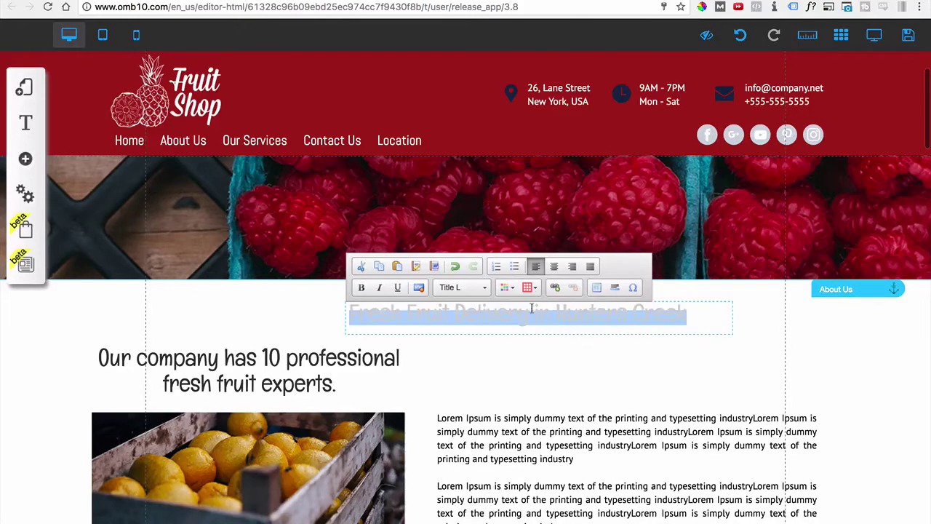
left_click(507, 289)
left_click(589, 319)
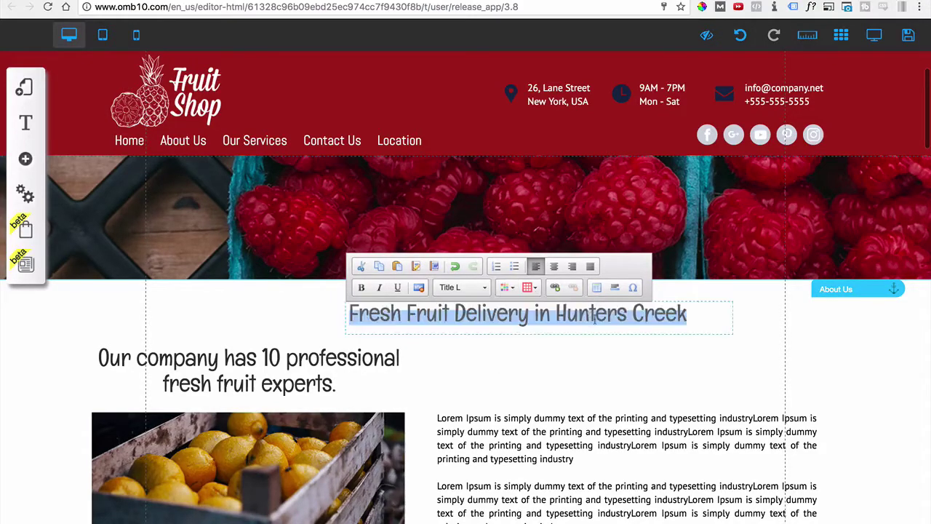
left_click(392, 364)
left_click(389, 367)
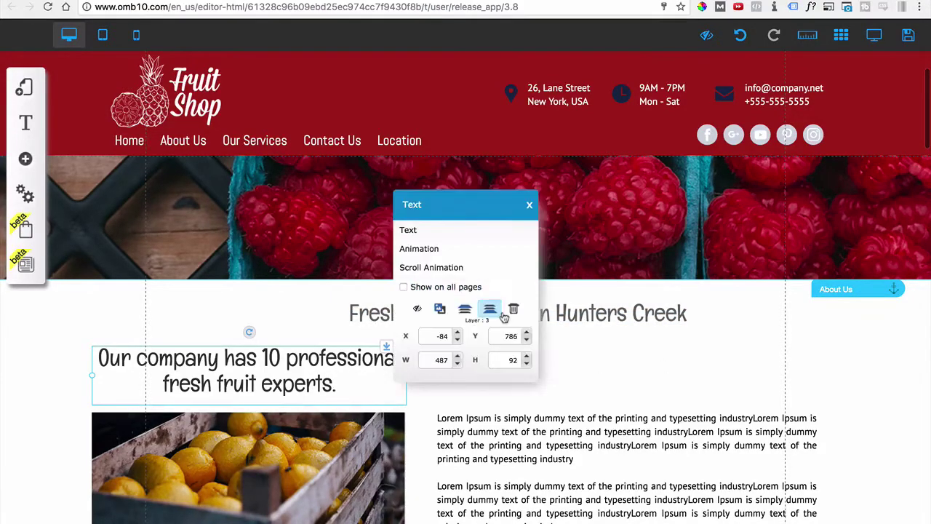
left_click(524, 316)
left_click_drag(539, 317, 281, 397)
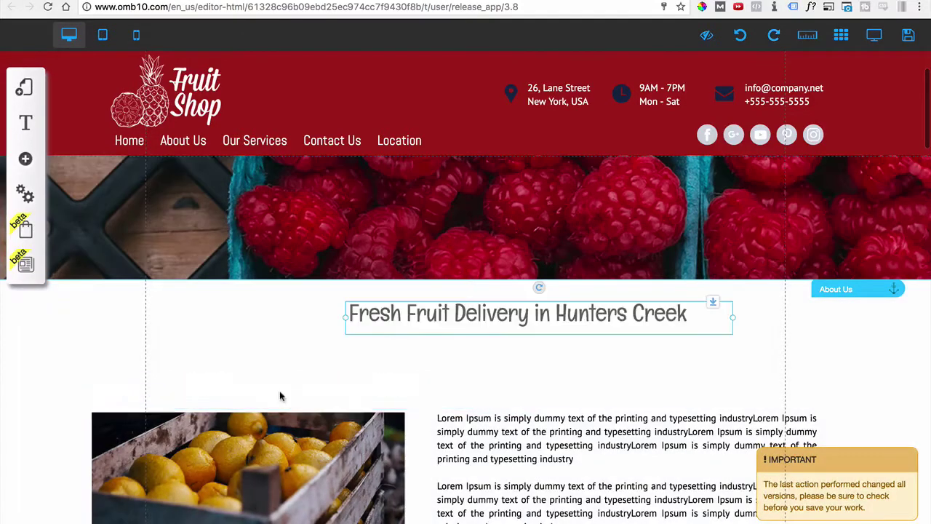
key("ctrl+z")
Step: Place the dark grey title directly above the paragraphs beside the lemon image, with the paragraphs shifted down to fit
left_click(477, 323)
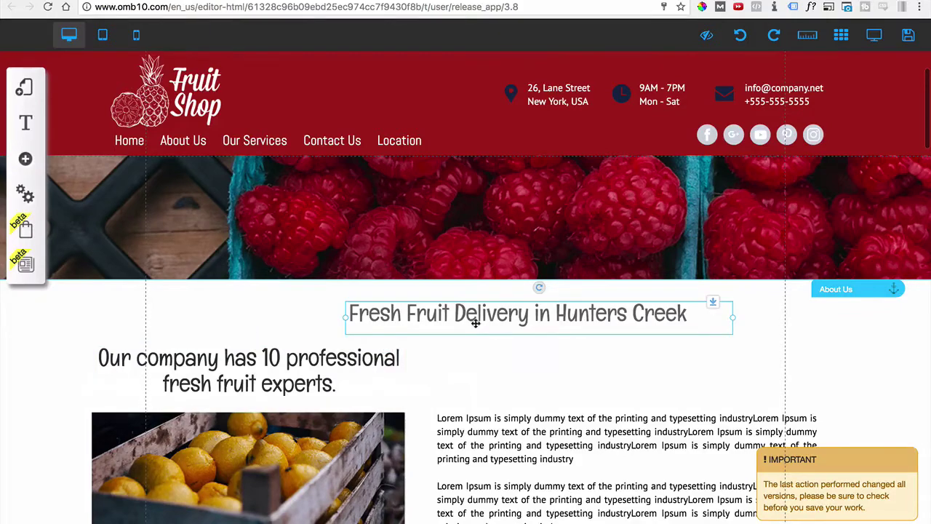
left_click_drag(476, 323, 565, 407)
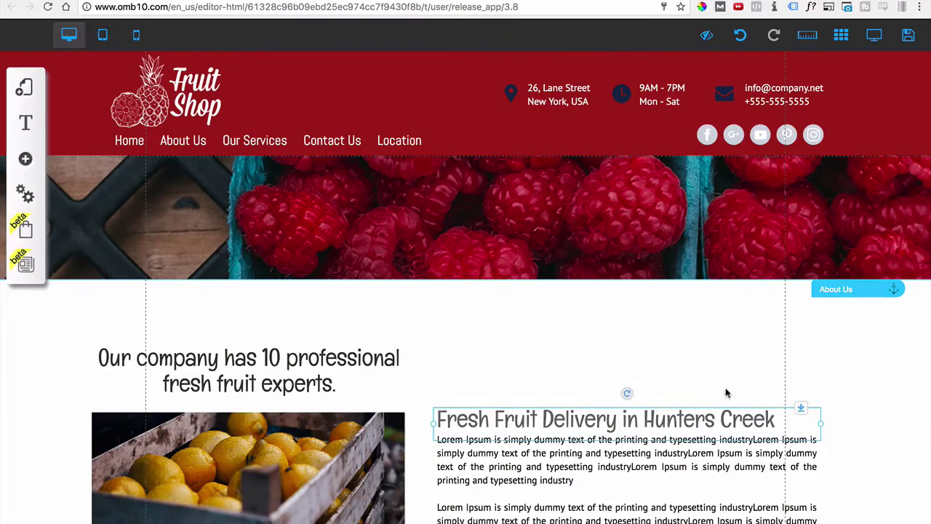
scroll(726, 389, "down", 5)
Step: Move the medium title from the banner onto the lower edge of the lemon image and narrow its box to about the image's width
scroll(724, 387, "up", 5)
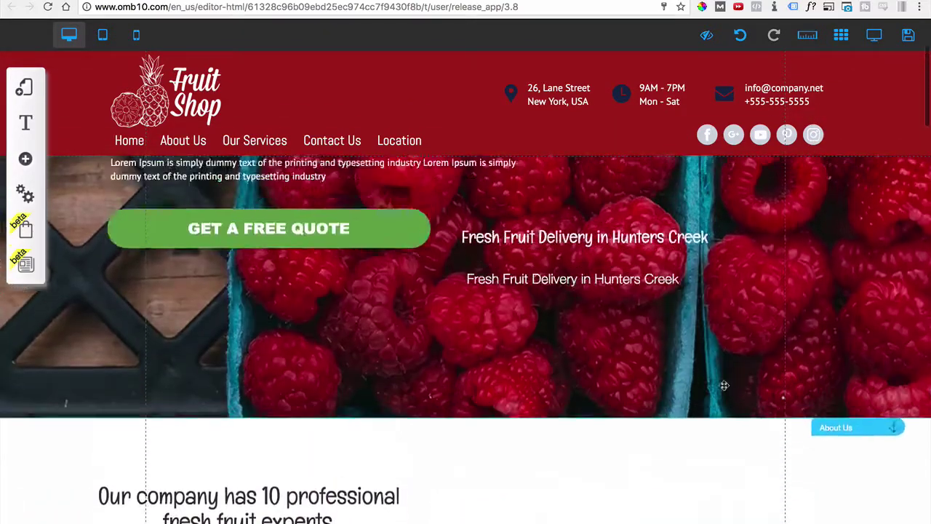
left_click_drag(508, 270, 502, 499)
scroll(480, 418, "down", 5)
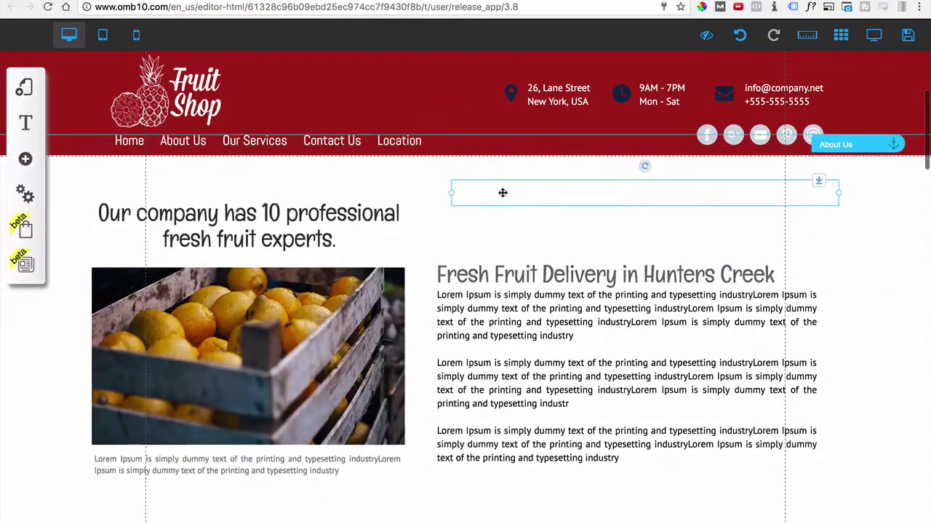
left_click_drag(503, 191, 186, 434)
left_click_drag(473, 438, 401, 444)
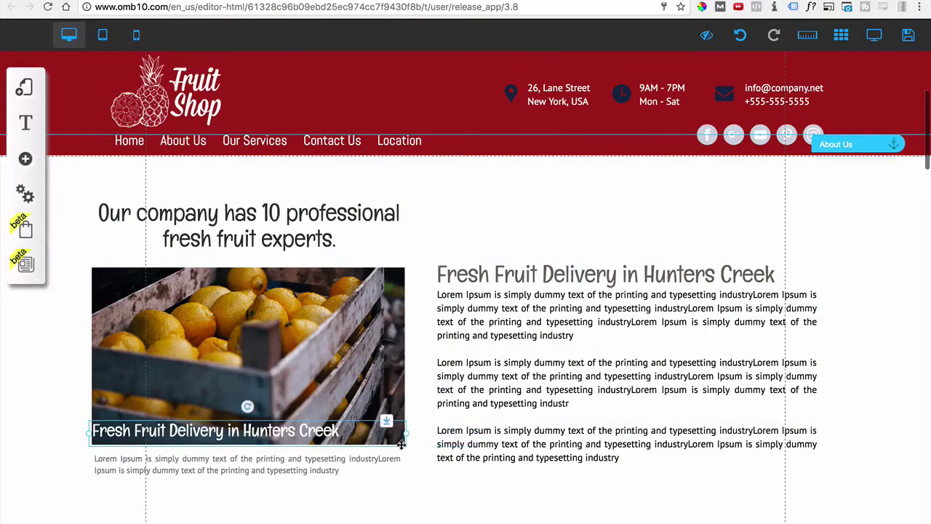
left_click_drag(239, 431, 245, 431)
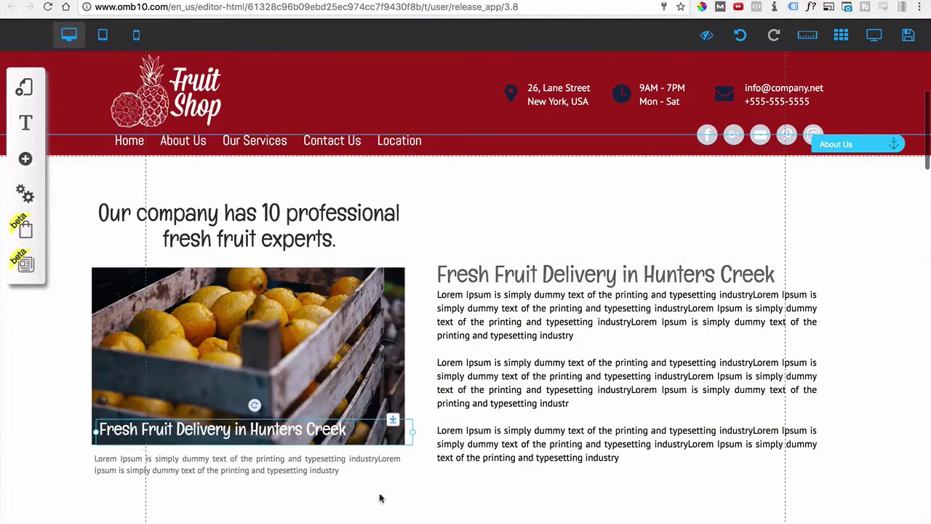
Step: Move the smallest title from the banner to directly above the paragraph in the "We are awesome at our work" section
left_click_drag(393, 431, 520, 402)
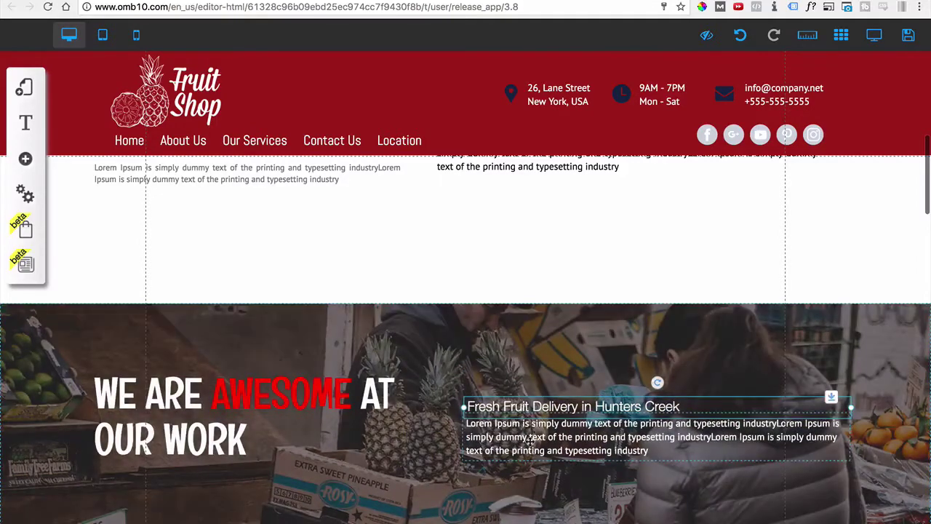
left_click(529, 360)
scroll(527, 360, "up", 2)
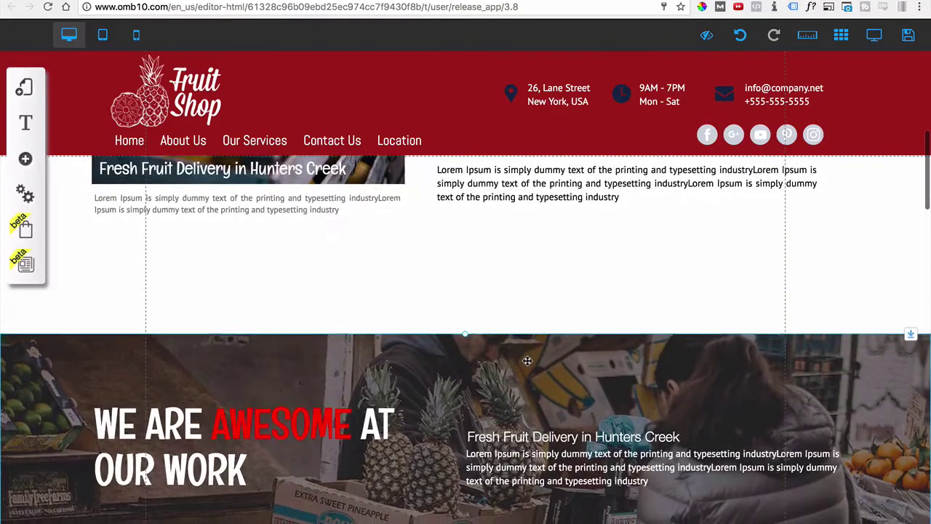
scroll(527, 361, "down", 1)
scroll(527, 361, "up", 5)
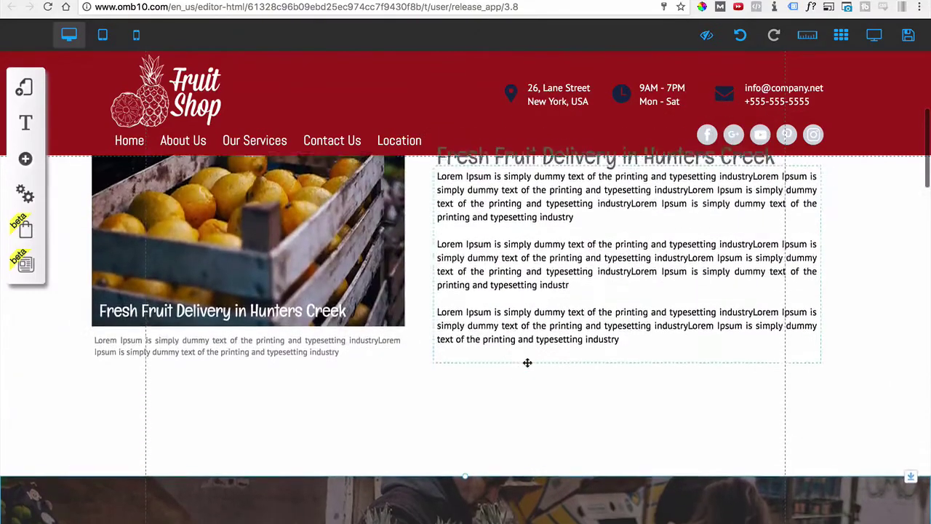
scroll(528, 363, "up", 12)
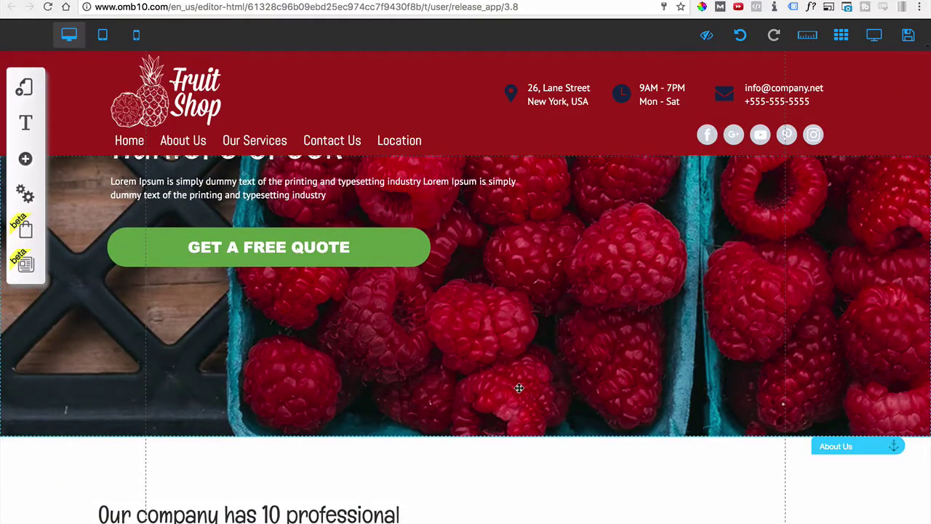
Step: Set both the image title and alt text of the lemon image to "Fresh Fruit Delivery in Hunters Creek"
scroll(530, 387, "down", 7)
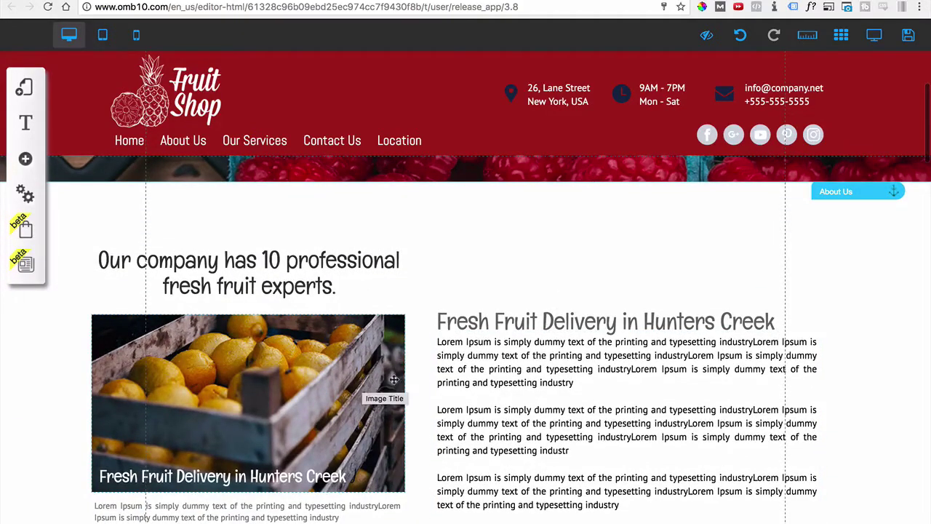
left_click(280, 341)
left_click(279, 341)
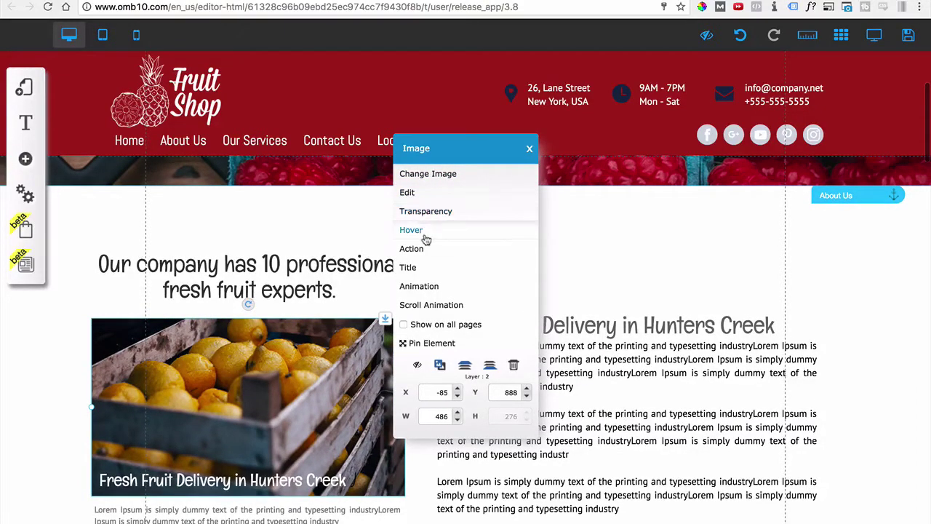
left_click(419, 269)
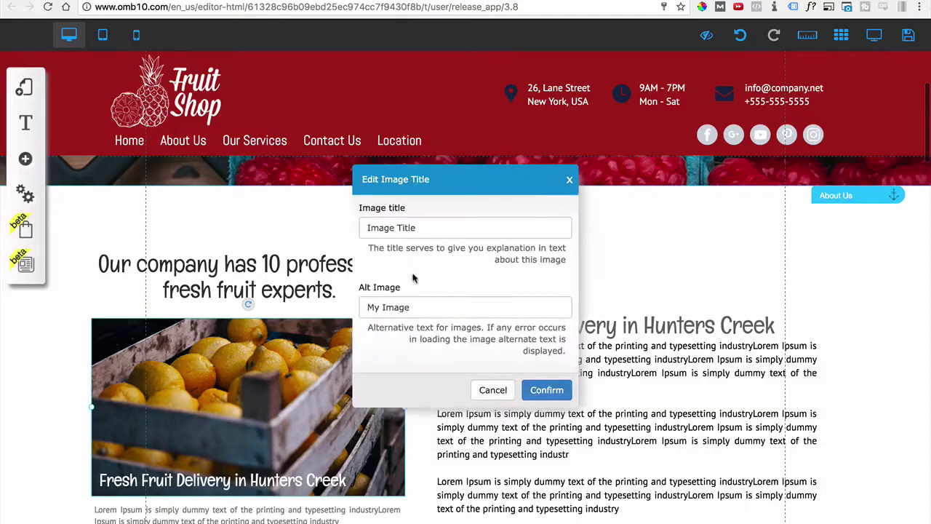
triple_click(381, 224)
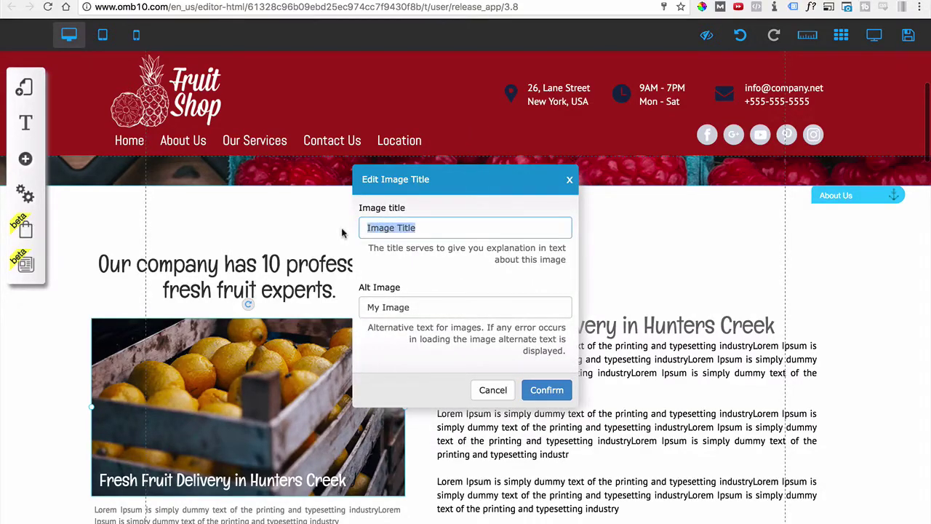
key("super+v")
triple_click(432, 307)
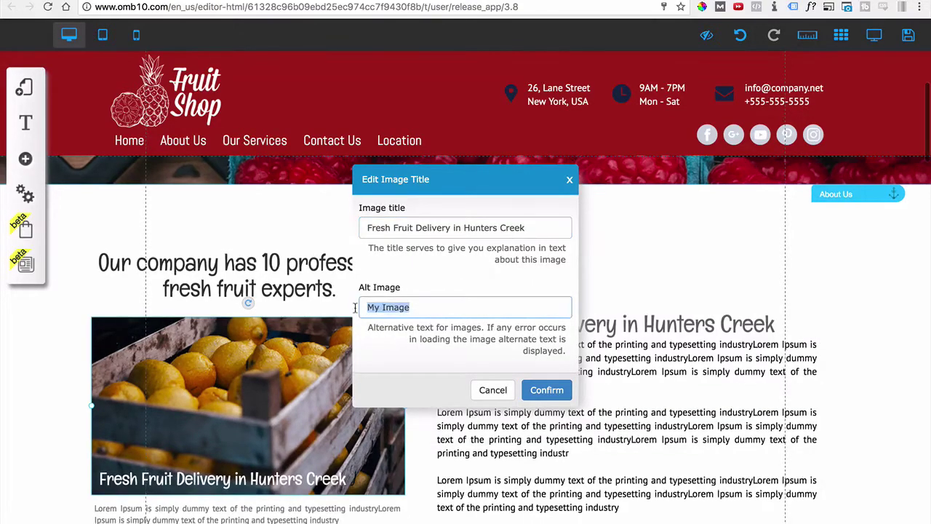
key("super+v")
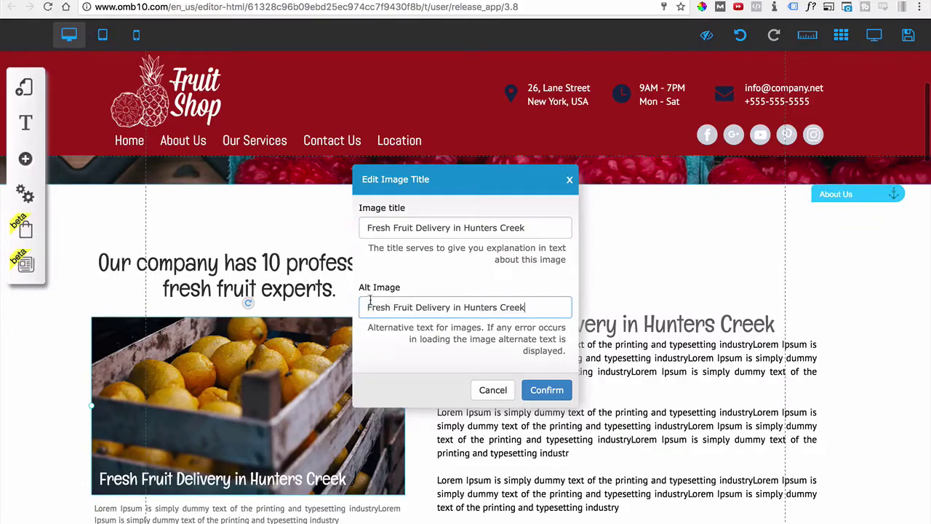
left_click(545, 391)
Step: Set both the image title and alt text of the grapes image under "What We Do" to "Fresh Fruit Delivery in Hunters Creek"
scroll(283, 328, "down", 10)
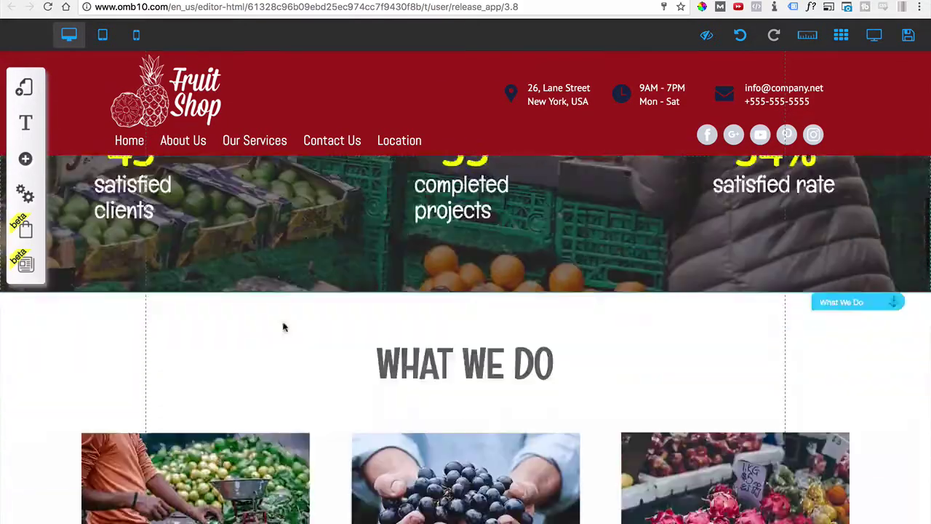
scroll(284, 328, "down", 5)
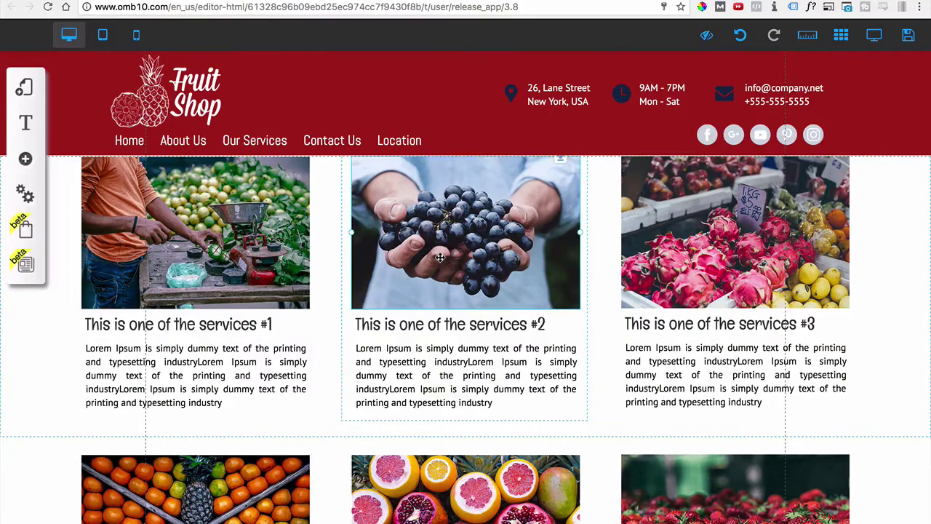
left_click(440, 258)
left_click(441, 270)
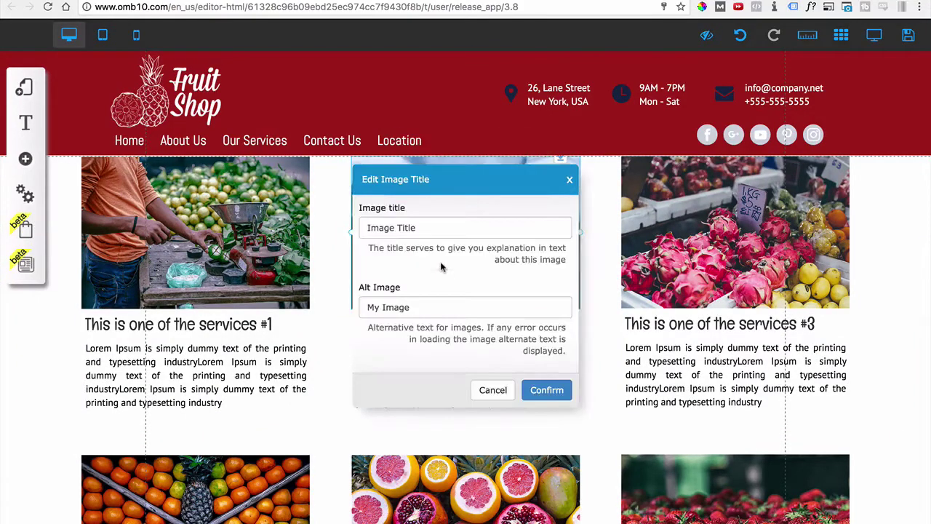
left_click(359, 228)
type("Fresh Fruit Delivery in Hunters Creek")
left_click(405, 307)
type("Fresh Fruit Delivery in Hunters Creek")
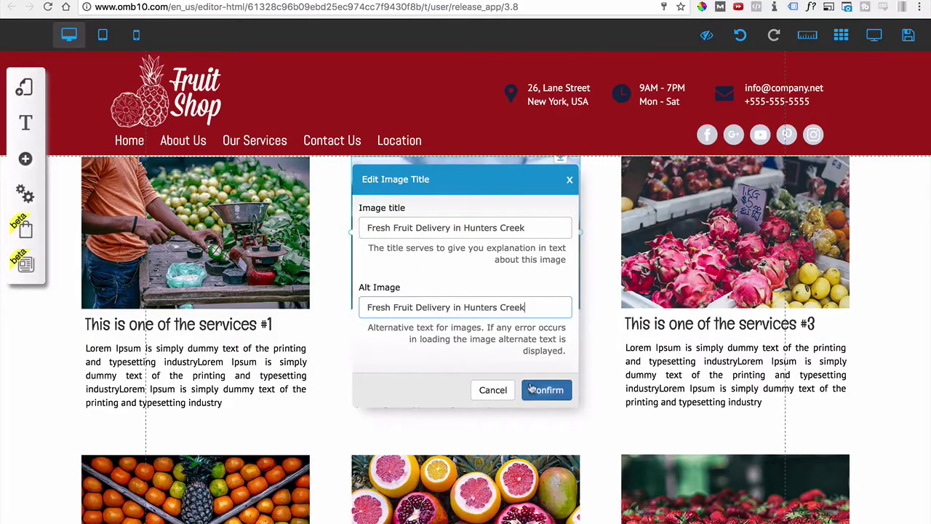
left_click(546, 390)
Step: Nudge the dark grey title above the paragraphs beside the lemon image slightly to the left
scroll(417, 332, "up", 5)
scroll(418, 334, "up", 10)
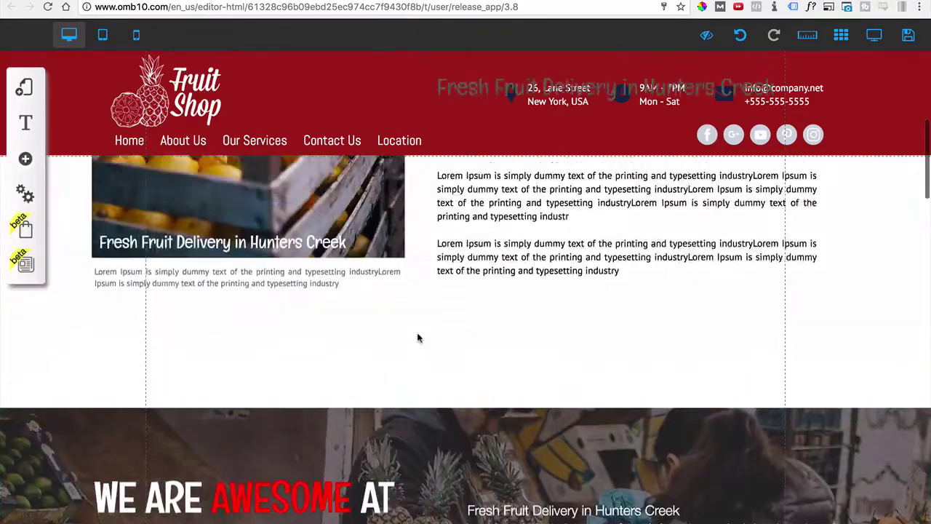
scroll(419, 334, "down", 3)
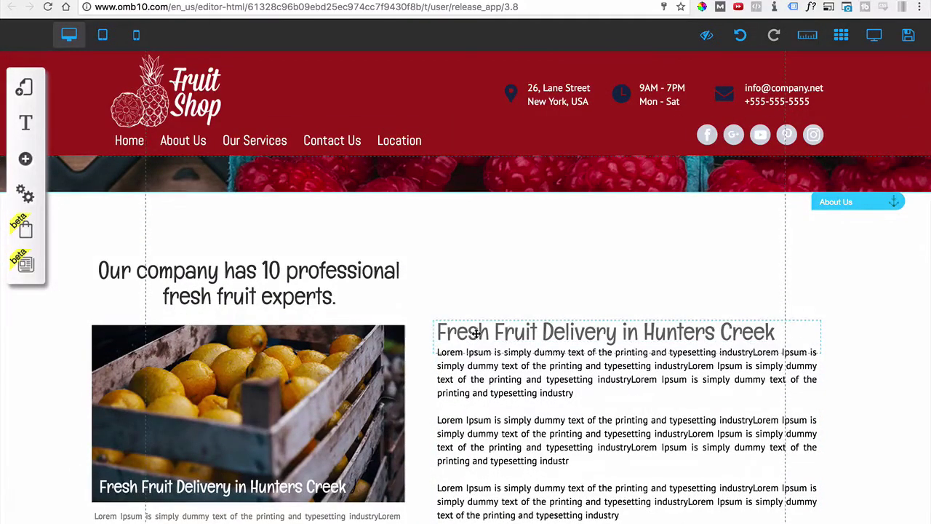
left_click_drag(476, 333, 708, 352)
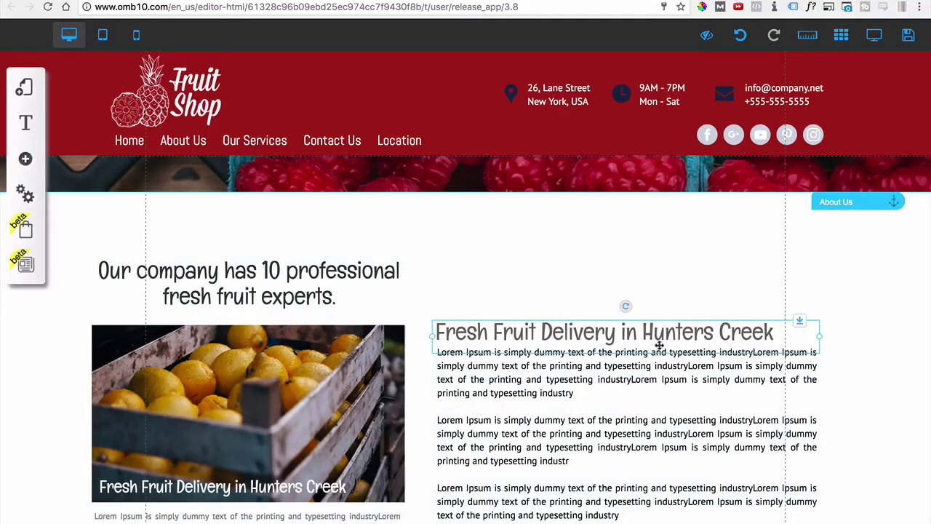
Step: Insert "Fresh Fruit Delivery in Hunters Creek" at the start of the paragraph under "This is one of the services #2"
scroll(466, 413, "down", 5)
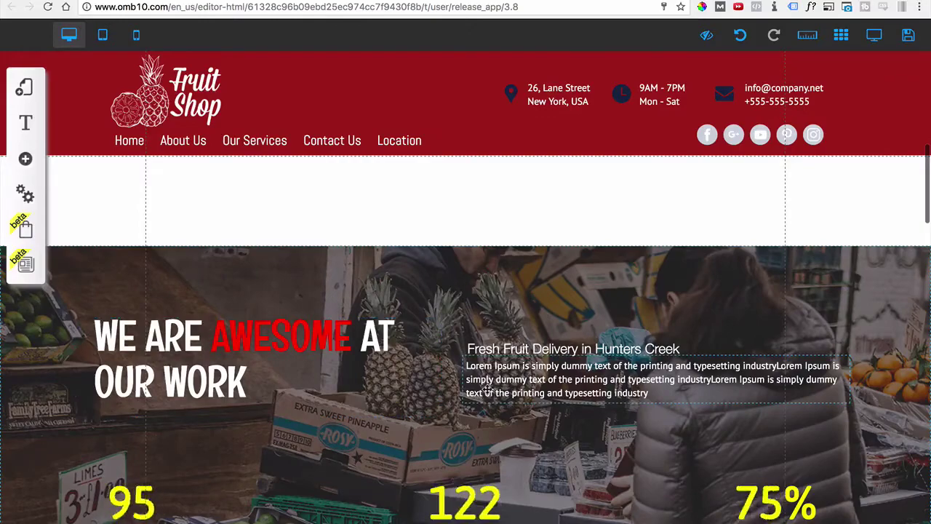
scroll(411, 358, "down", 2)
scroll(410, 357, "down", 10)
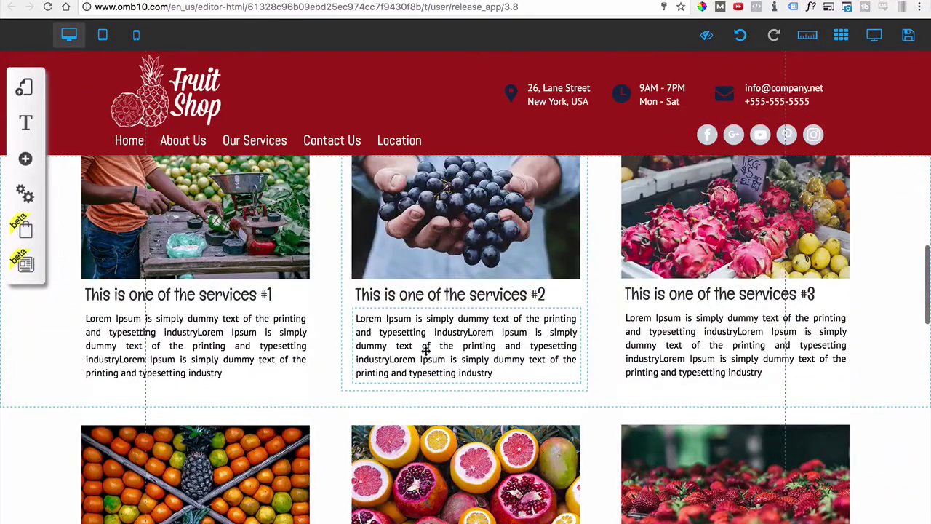
left_click(426, 350)
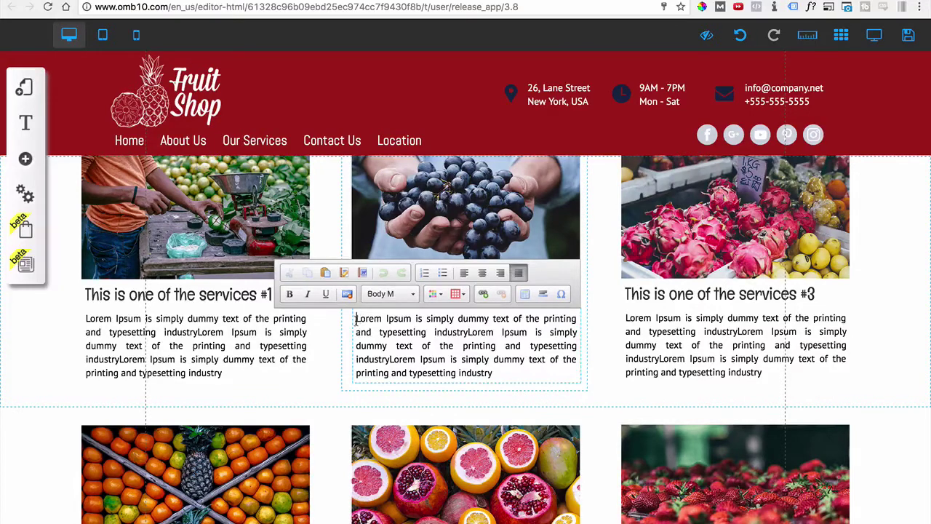
key("Tab")
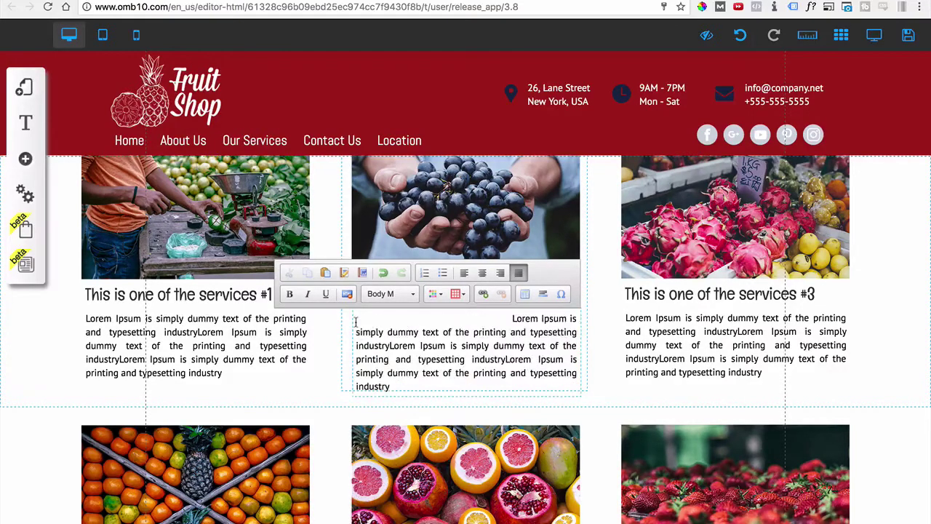
Step: Make the inserted keyword phrase in the services #2 paragraph black and bold
triple_click(470, 320)
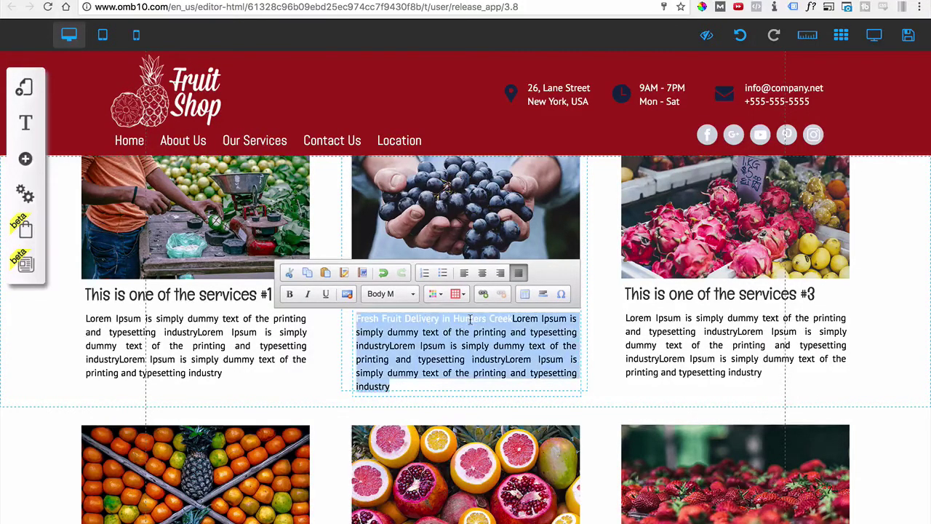
left_click(515, 319)
left_click_drag(514, 319, 344, 325)
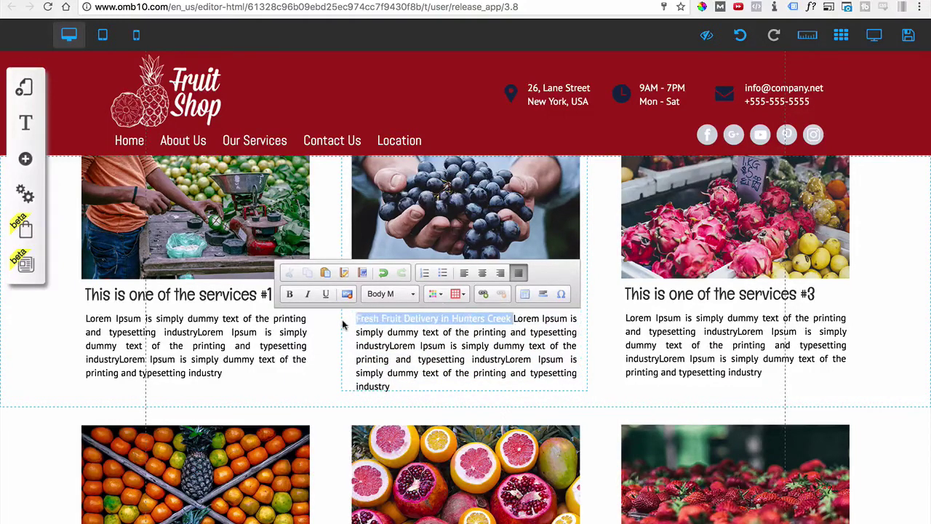
left_click(435, 294)
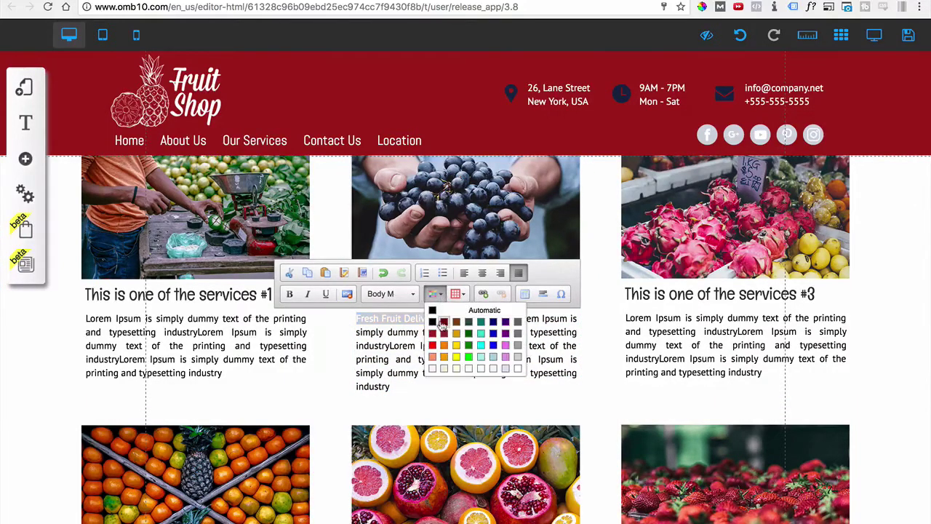
left_click(434, 320)
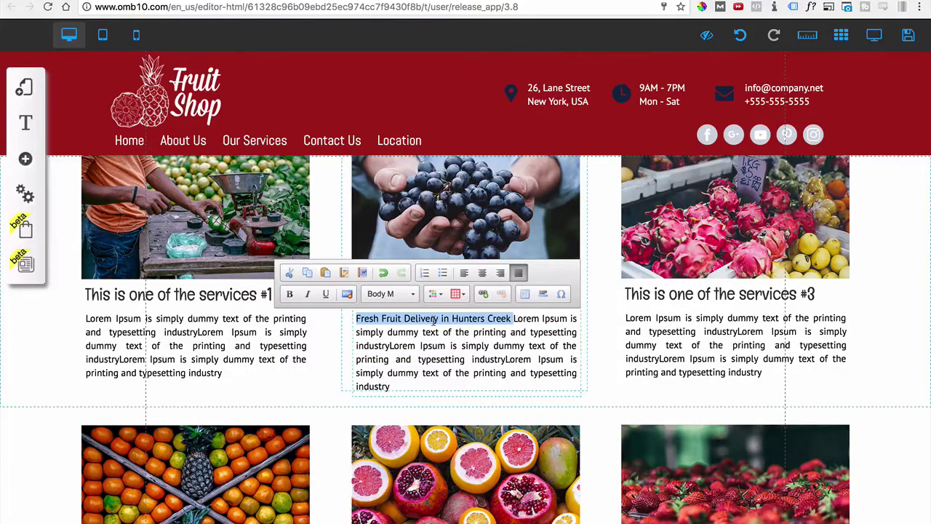
left_click(289, 294)
left_click(449, 347)
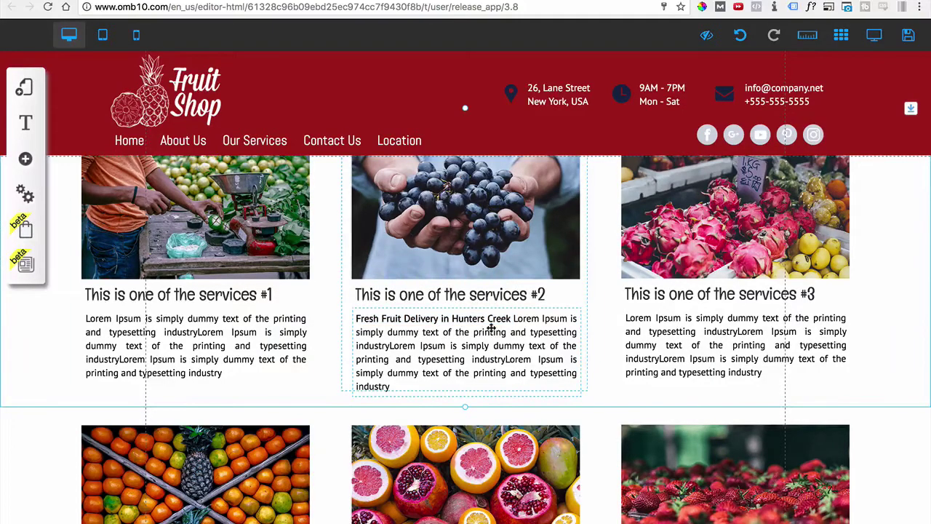
Step: Save the site style, site settings and modified Home page
scroll(231, 376, "down", 1)
scroll(231, 376, "up", 10)
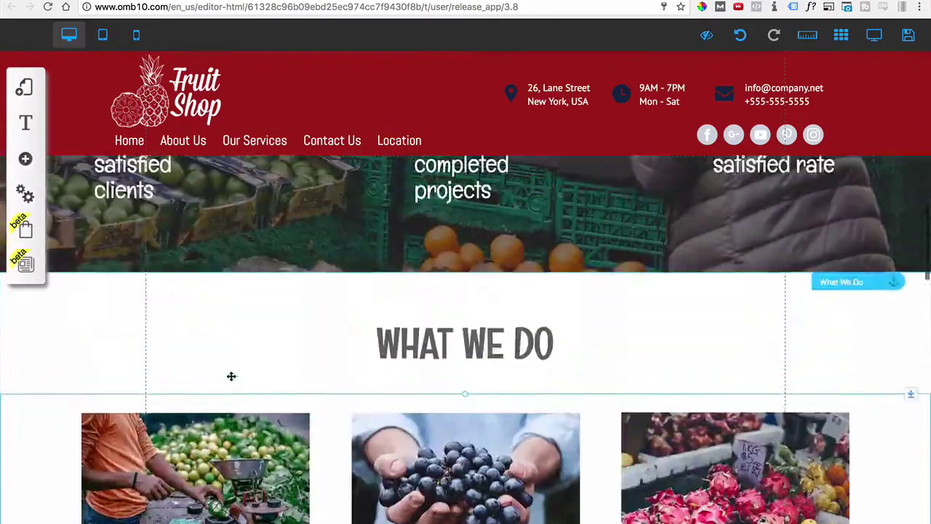
scroll(230, 376, "up", 4)
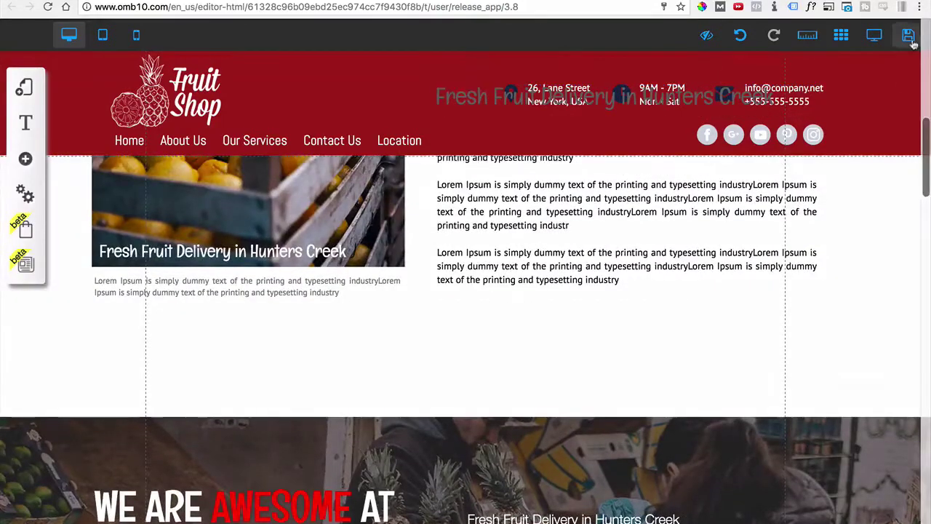
left_click(365, 135)
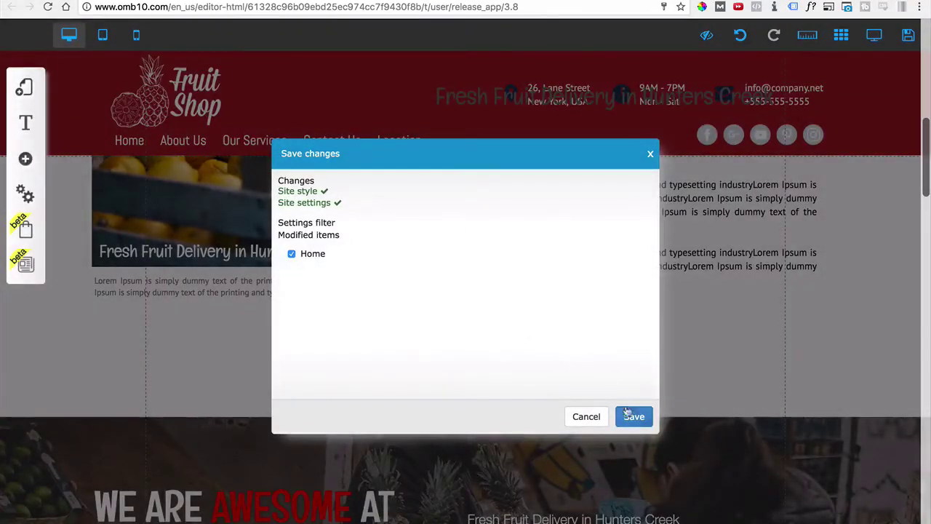
left_click(633, 415)
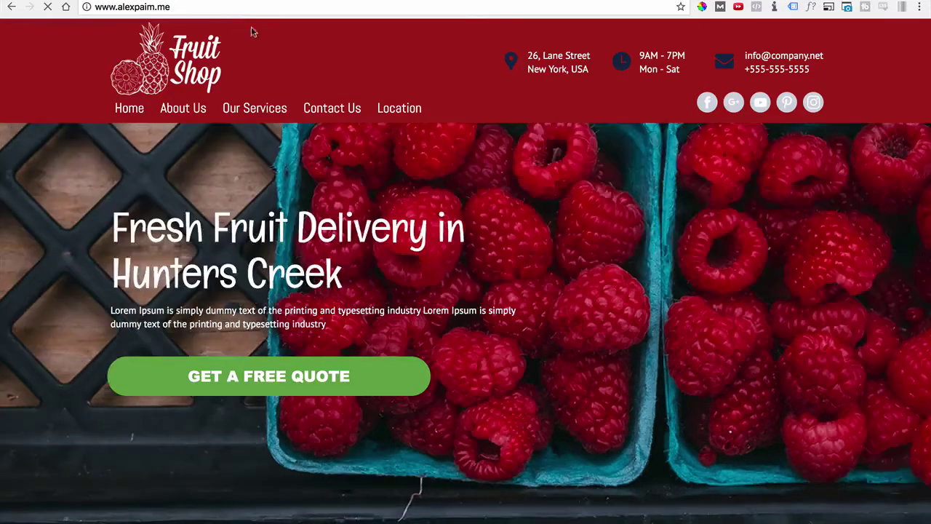
Step: Check the banner on the published site and copy the site's web address
scroll(298, 281, "down", 2)
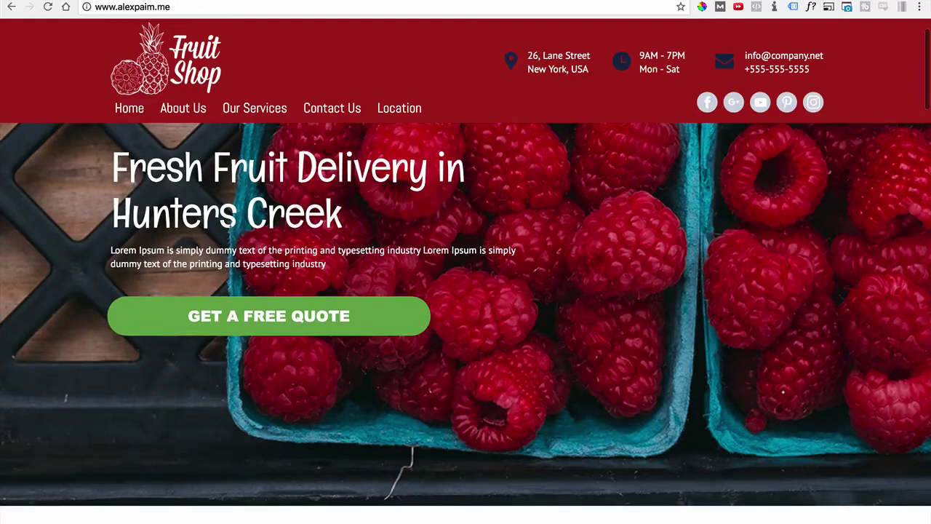
scroll(261, 247, "up", 2)
left_click(166, 7)
key("ctrl+c")
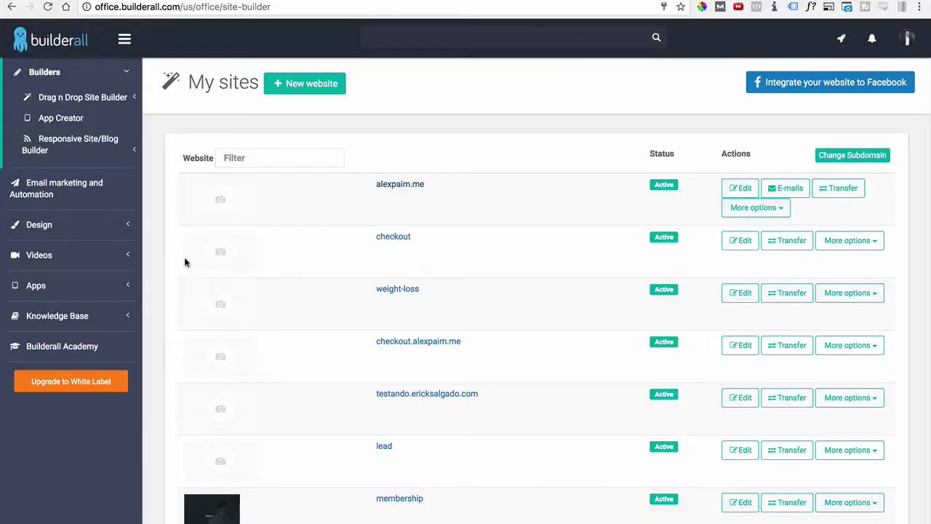
Step: Open the SEO On Page Report Tool in Builderall and enter the copied site address as the URL
scroll(62, 232, "down", 1)
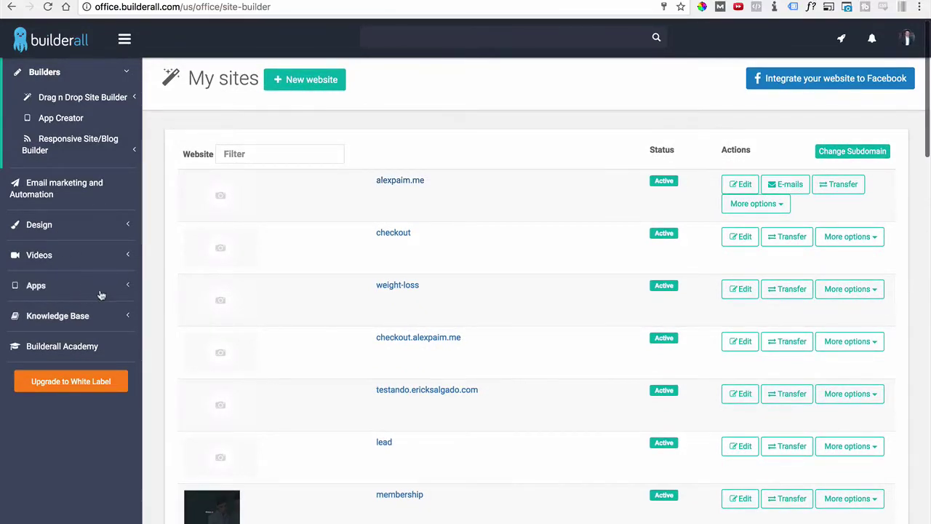
left_click(125, 287)
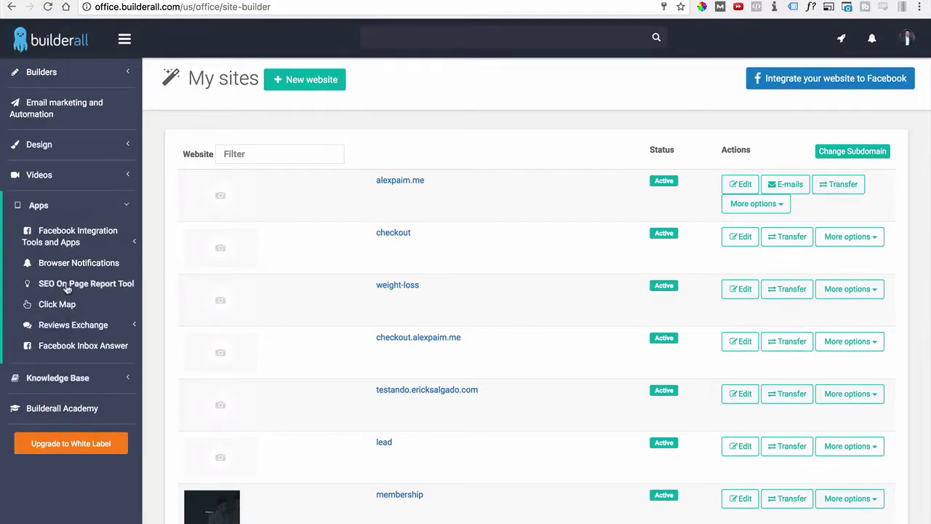
left_click(67, 285)
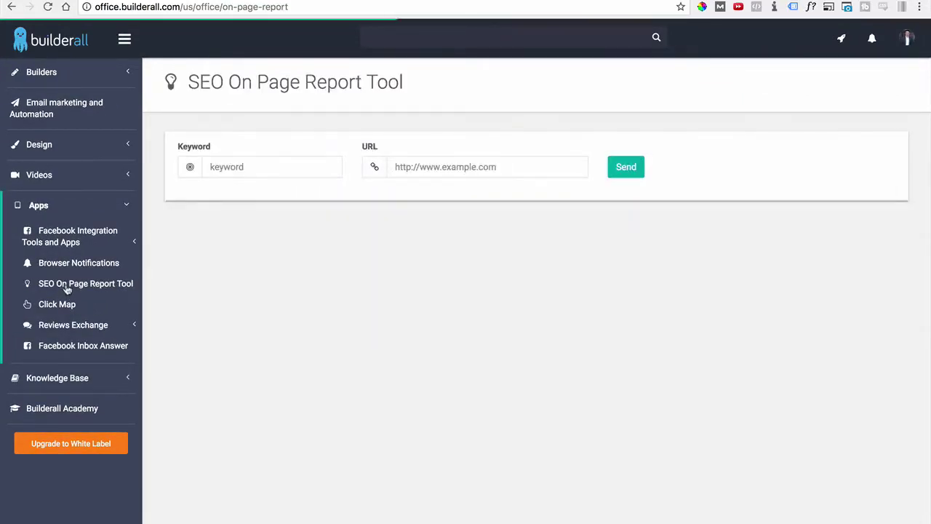
left_click(414, 164)
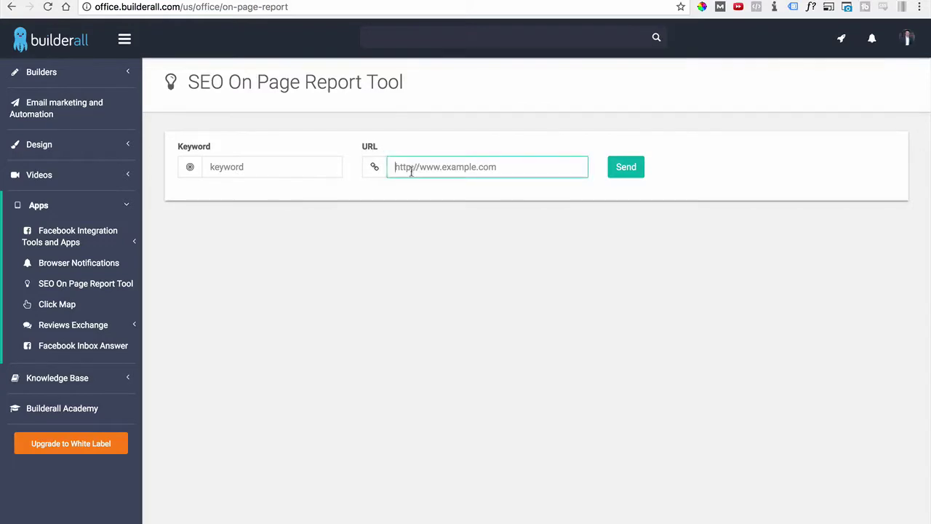
key("ctrl+v")
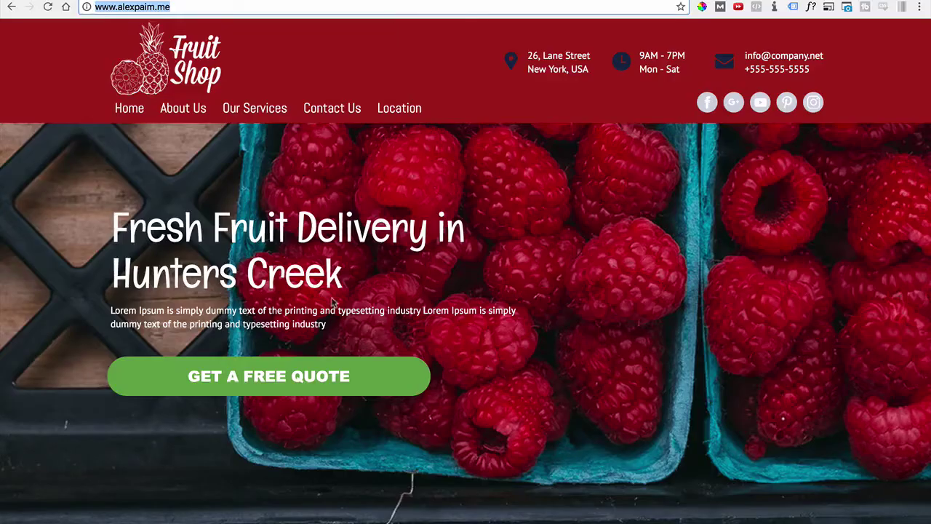
Step: Copy the published banner heading "Fresh Fruit Delivery in Hunters Creek" into the report's keyword and run the analysis
left_click_drag(342, 290, 107, 236)
key("ctrl+c")
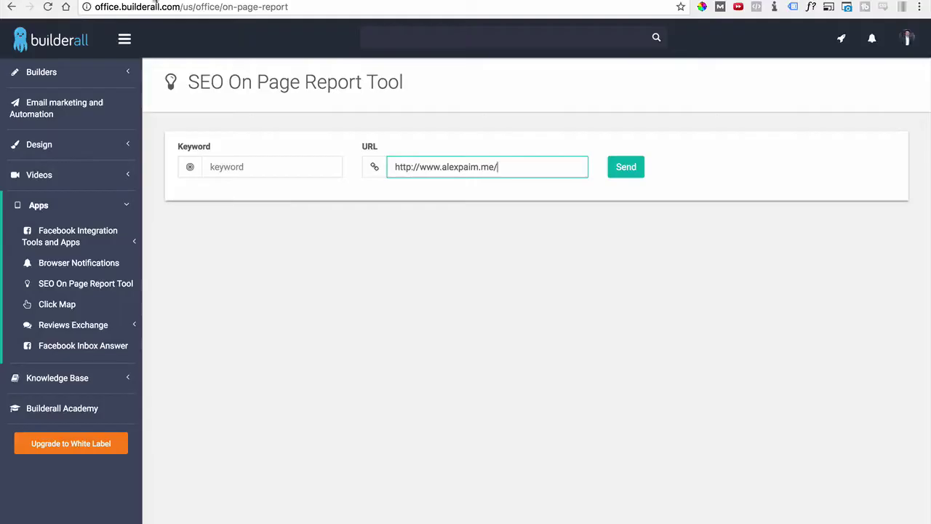
left_click(243, 167)
key("ctrl+v")
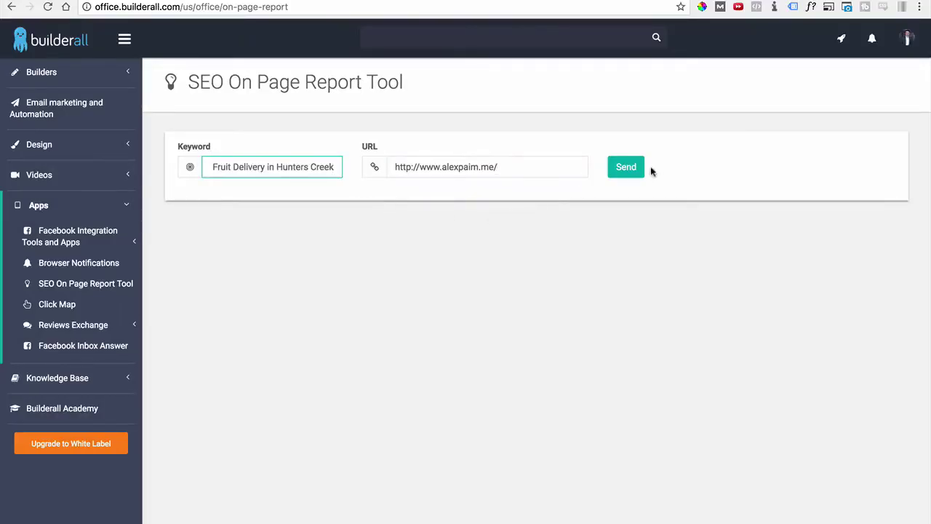
left_click(627, 168)
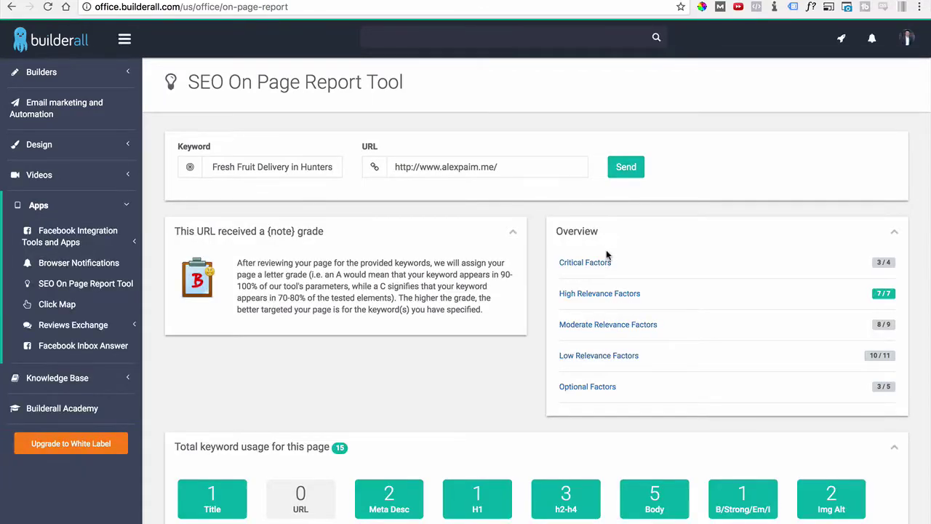
Step: Examine the SEO report's grade, the overview of relevance factors and the keyword usage per page element
scroll(414, 312, "down", 2)
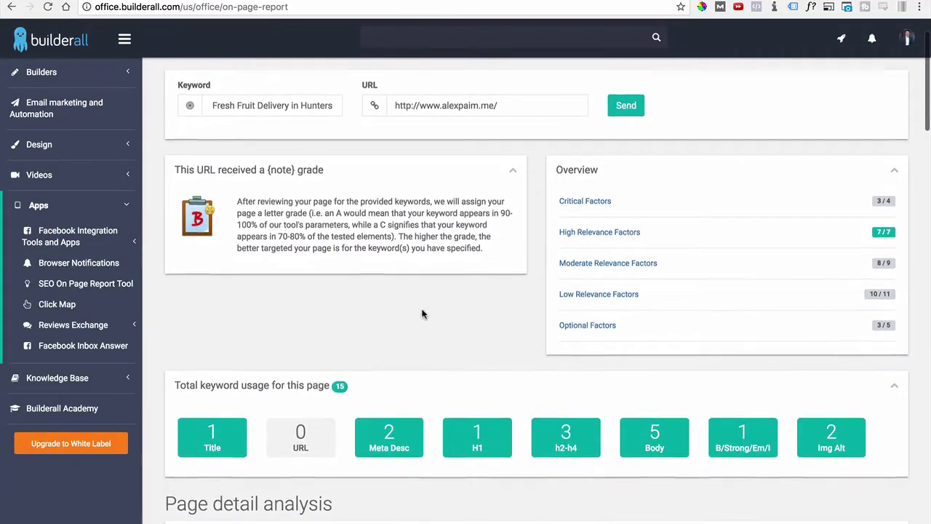
scroll(424, 314, "down", 1)
scroll(276, 258, "up", 1)
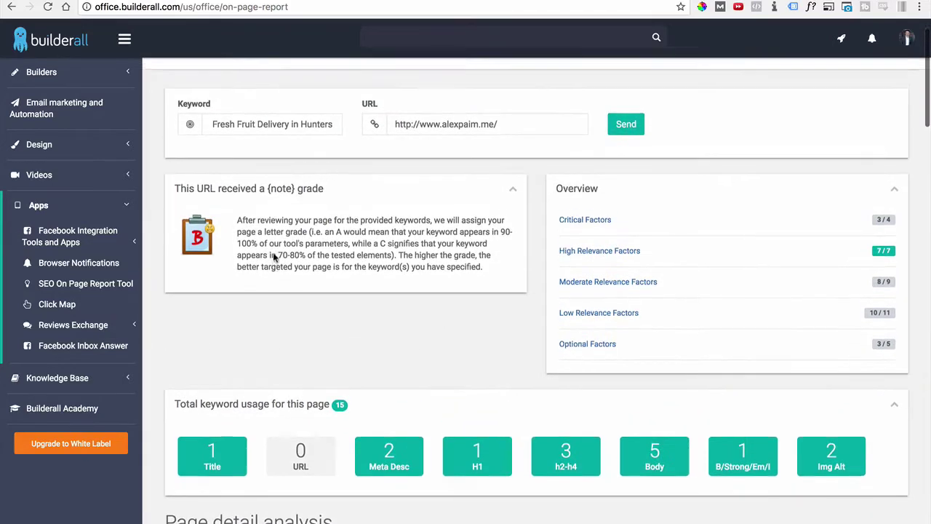
scroll(274, 255, "up", 2)
scroll(727, 266, "up", 1)
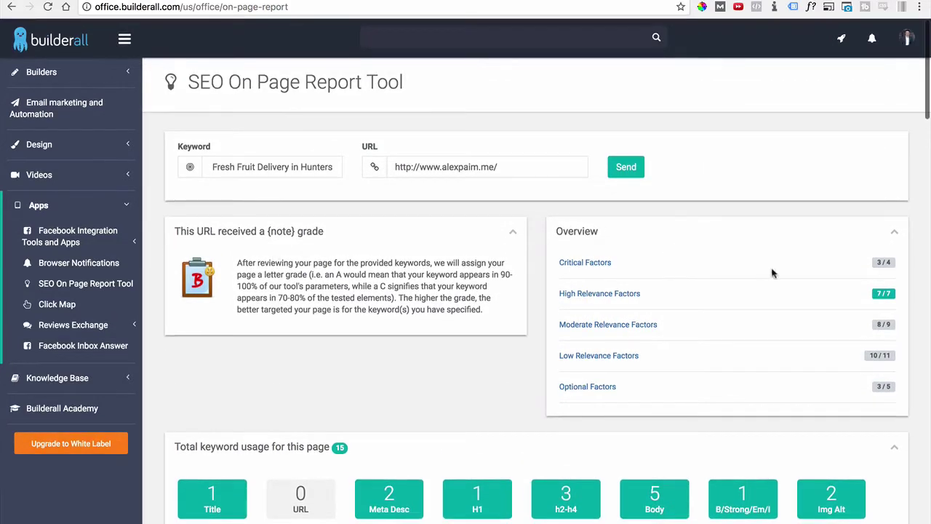
scroll(764, 305, "down", 1)
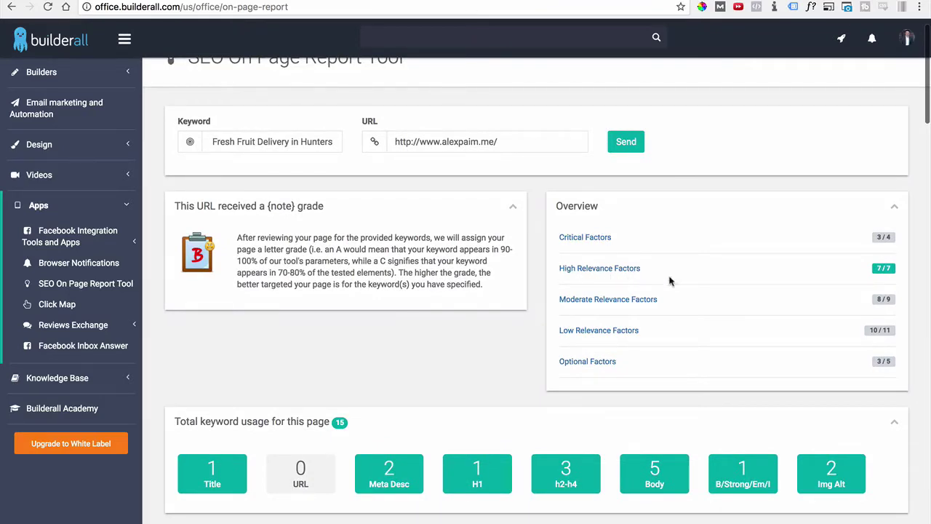
scroll(393, 251, "down", 3)
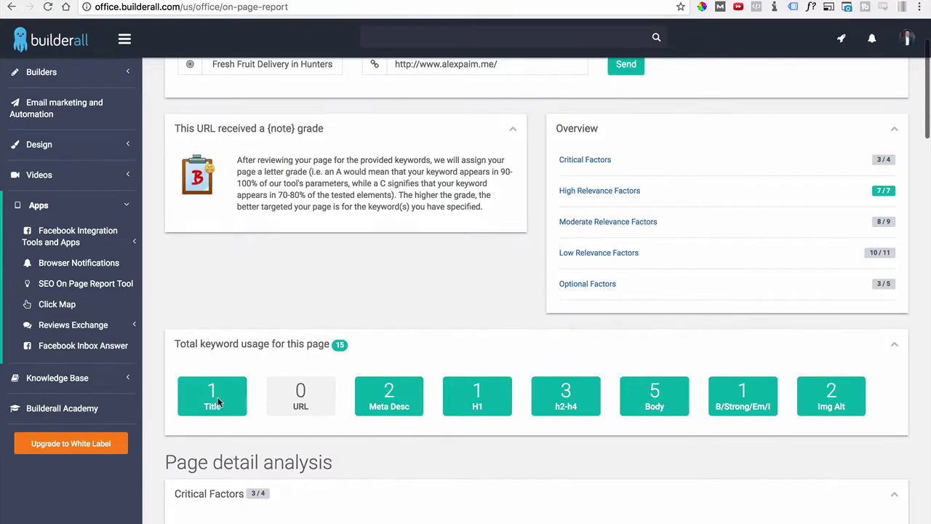
Step: Review the report's keyword usage counts for the title, URL, meta description, headings, body, bold text and image alts
scroll(213, 401, "down", 2)
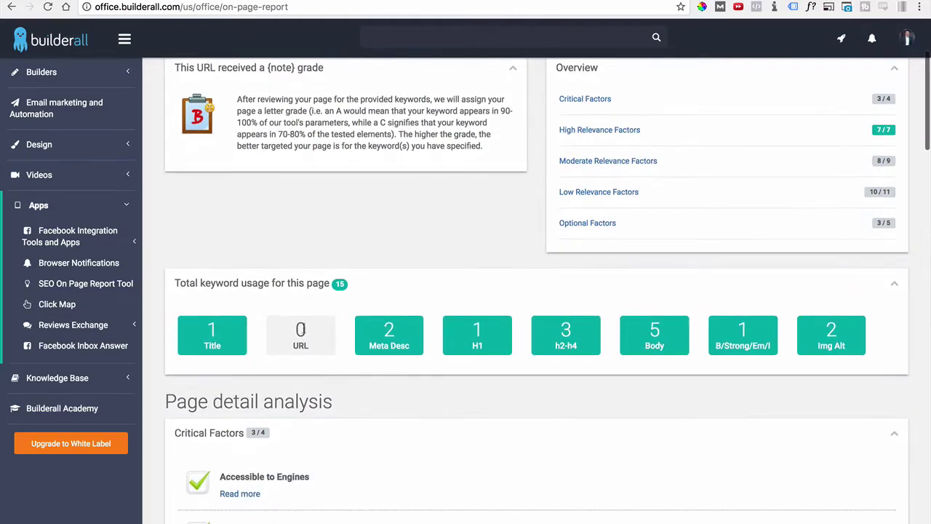
double_click(295, 329)
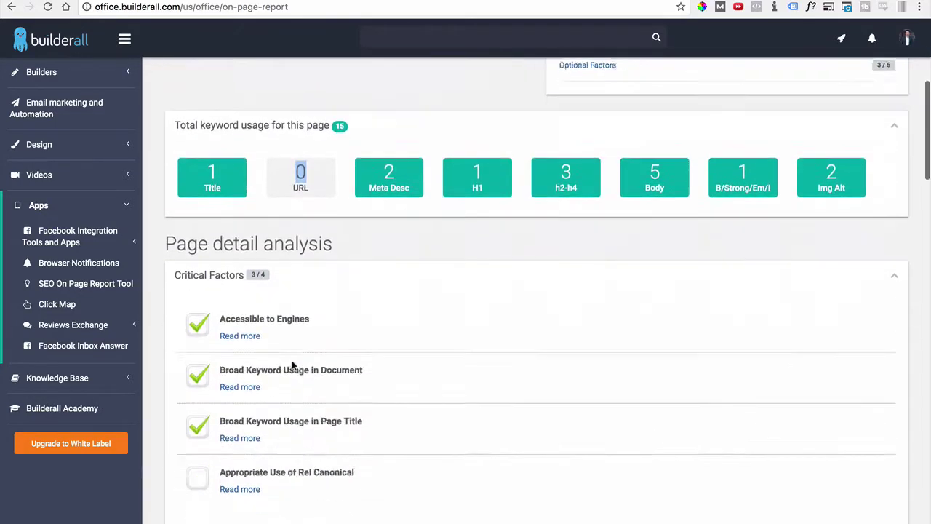
scroll(295, 349, "down", 5)
scroll(267, 395, "up", 5)
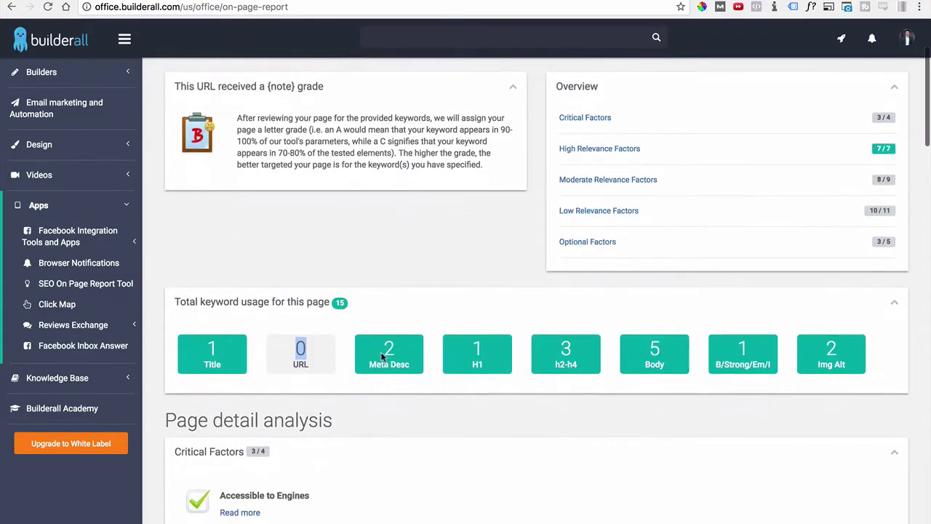
left_click_drag(383, 356, 399, 353)
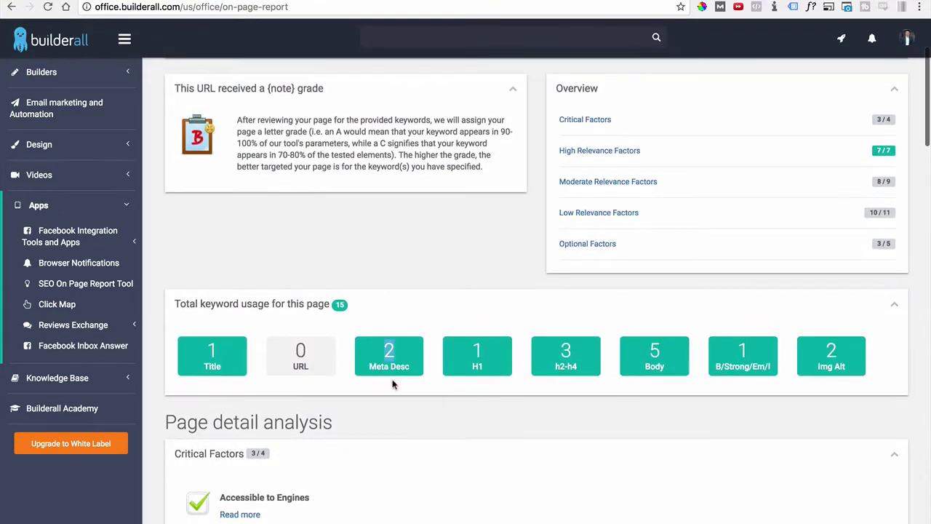
double_click(478, 349)
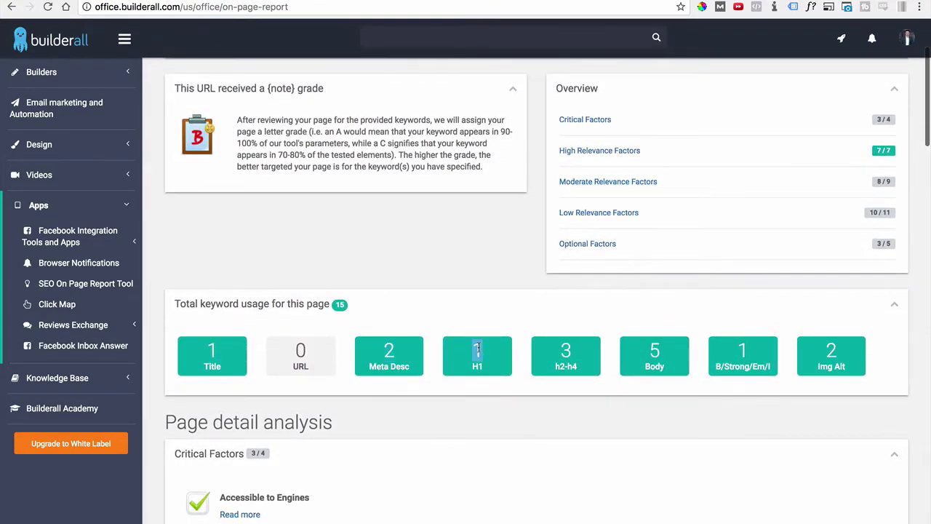
double_click(561, 351)
scroll(565, 353, "down", 2)
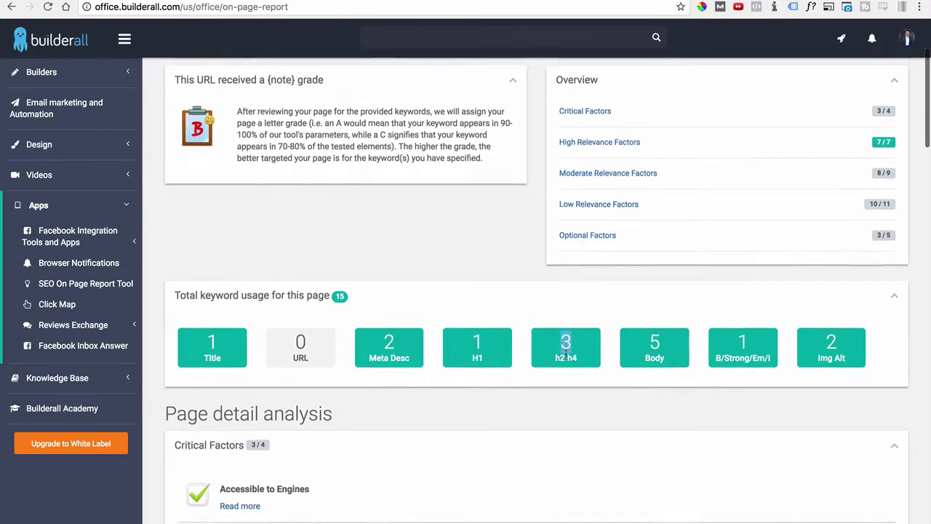
double_click(654, 301)
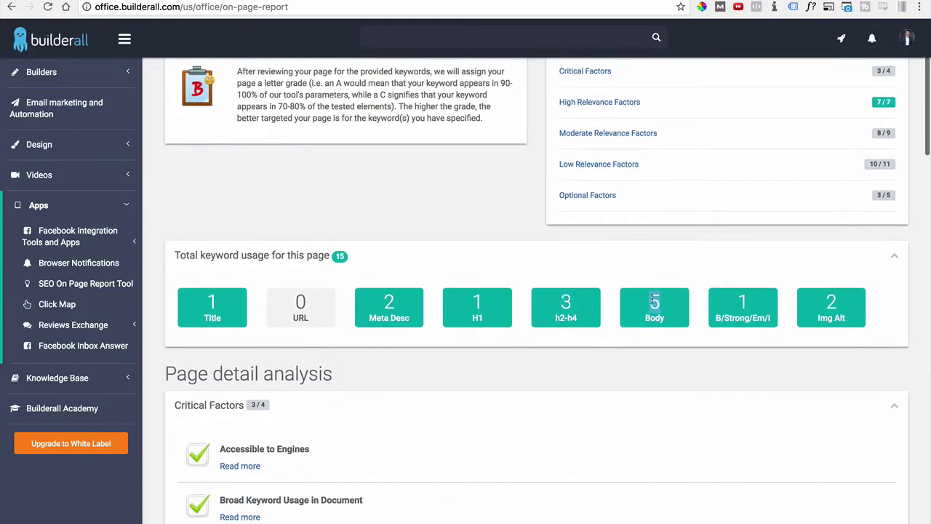
double_click(743, 303)
double_click(831, 304)
scroll(442, 285, "down", 1)
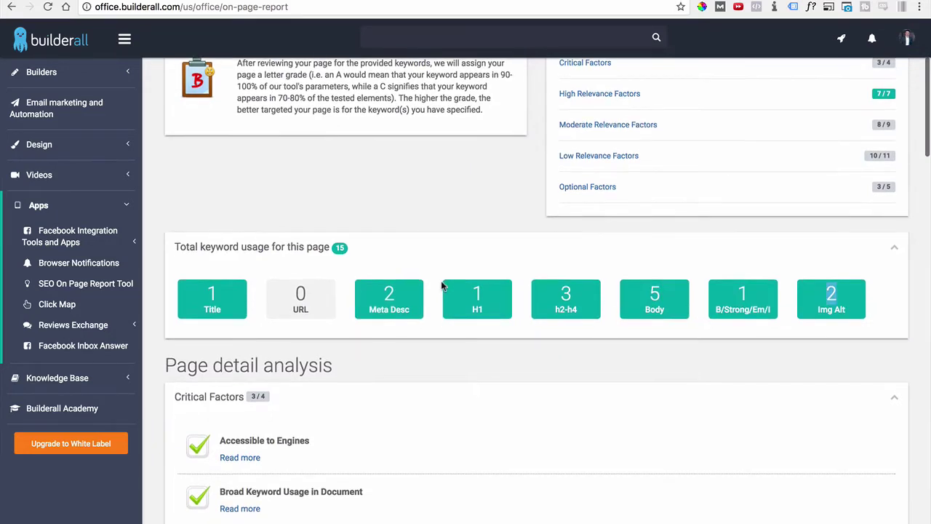
double_click(301, 298)
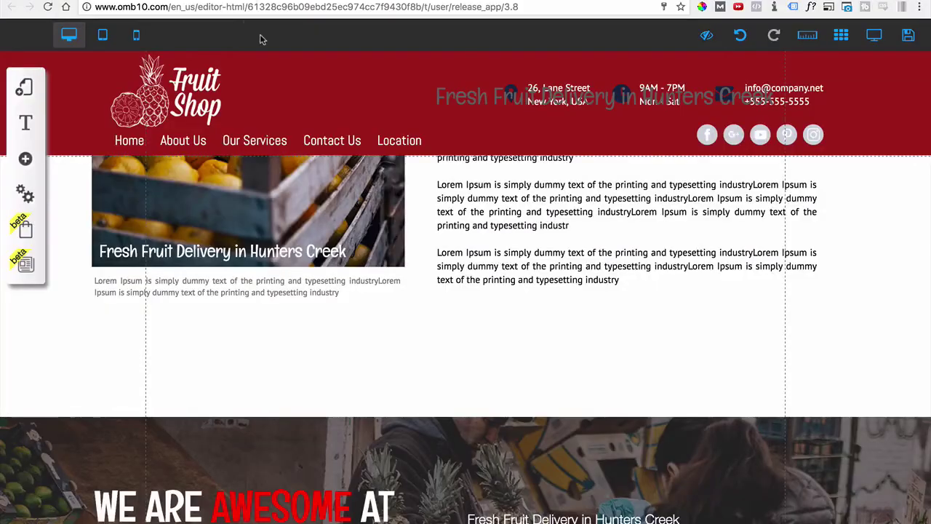
Step: In the site editor, replace the address in the Home page's Settings and SEO with "Fresh Fruit Delivery in Hunters Creek"
scroll(301, 206, "up", 8)
scroll(302, 207, "up", 3)
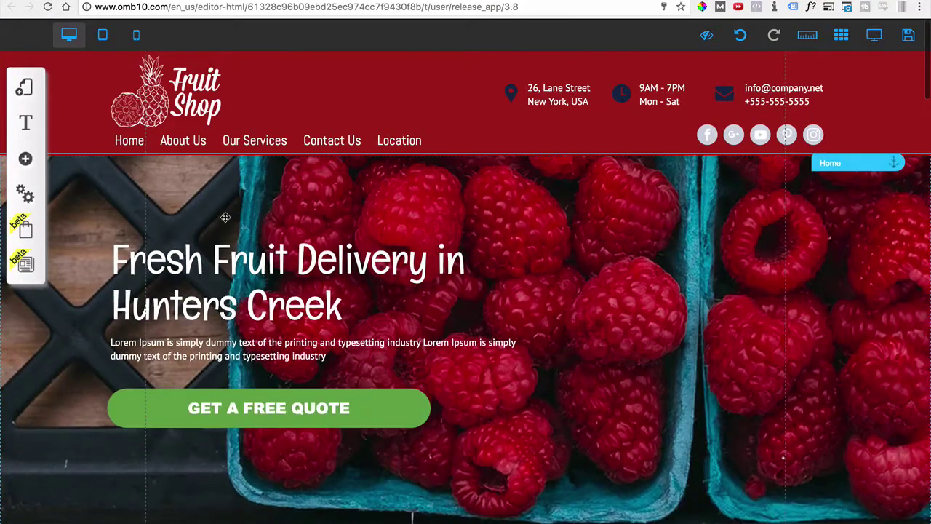
left_click(25, 91)
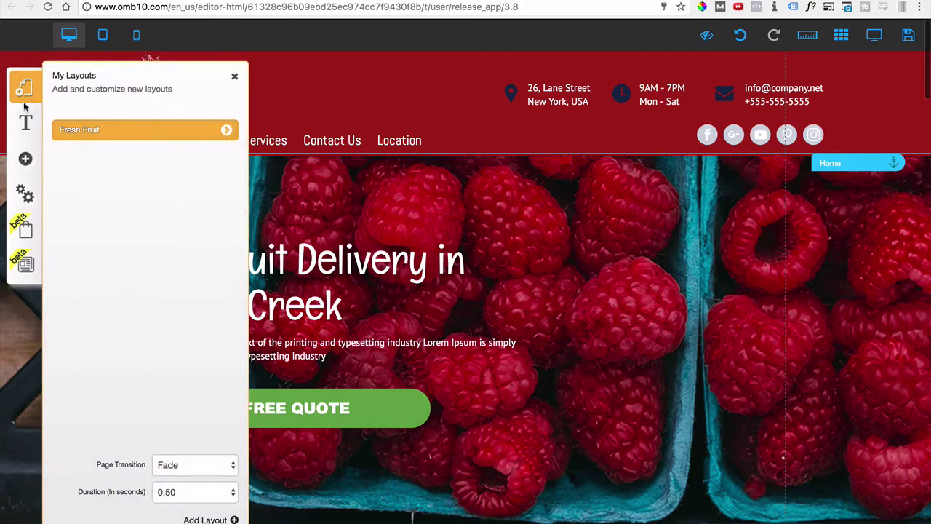
left_click(228, 130)
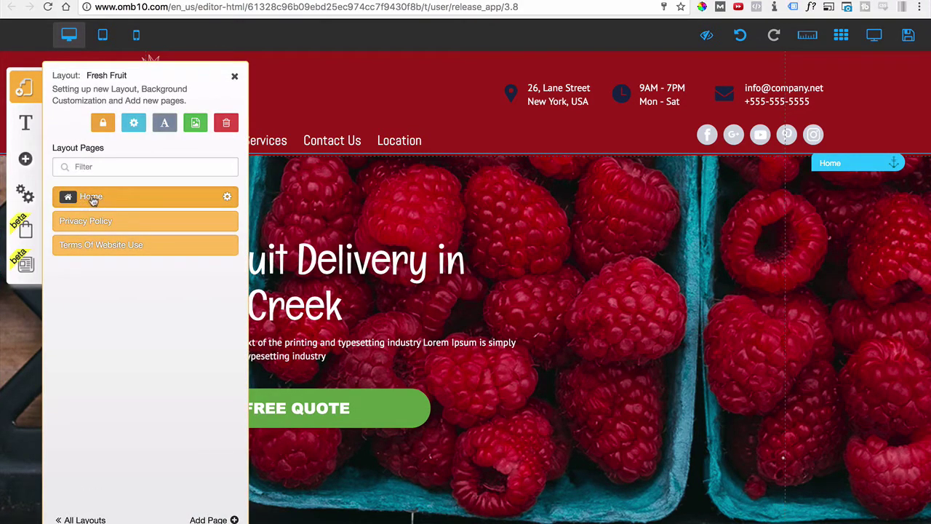
left_click(227, 198)
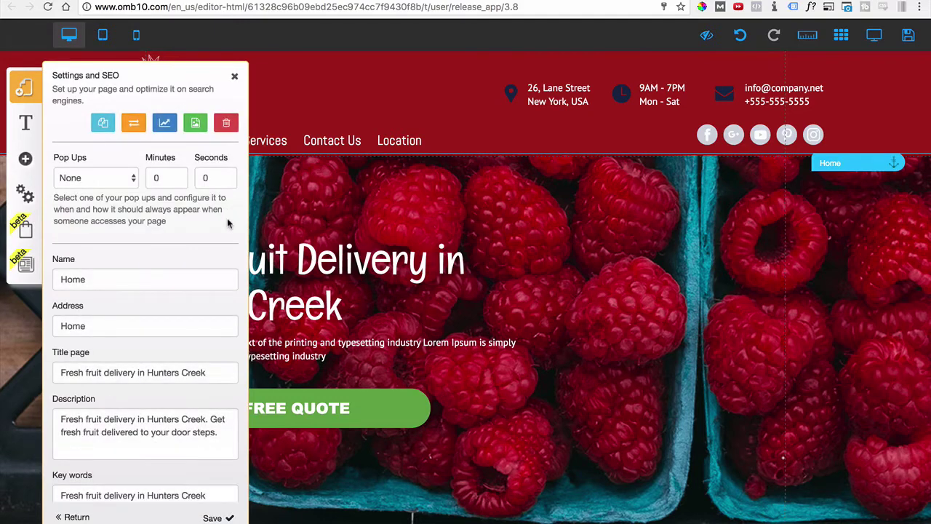
left_click_drag(102, 328, 63, 330)
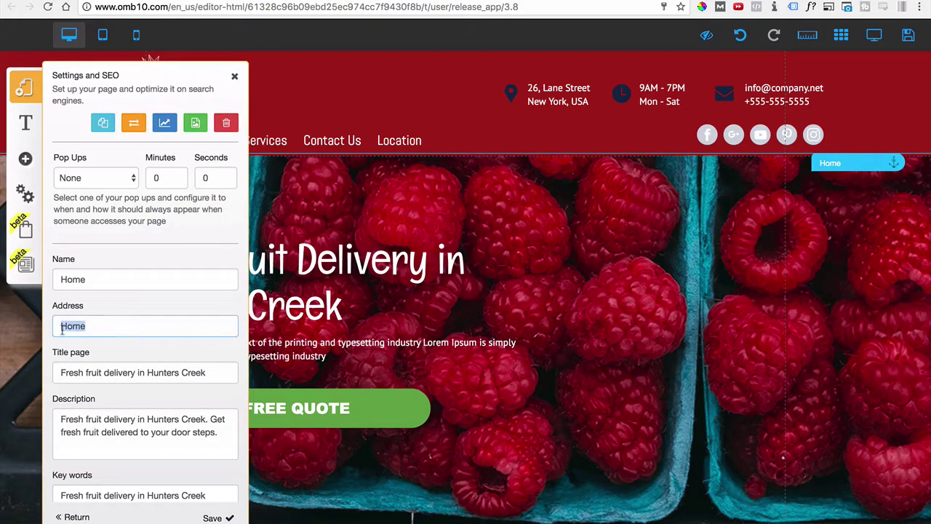
type("Fresh Fruit Delivery in Hunters Creek")
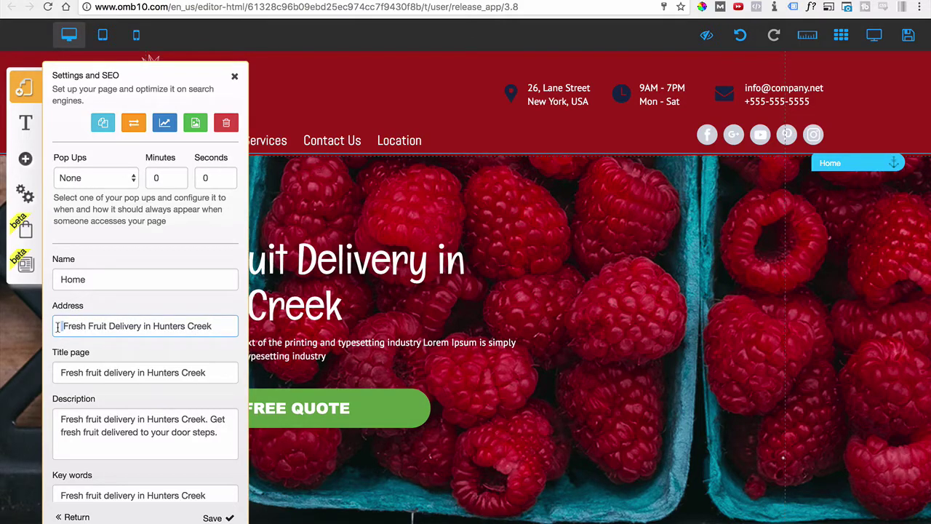
left_click(57, 327)
key("Delete")
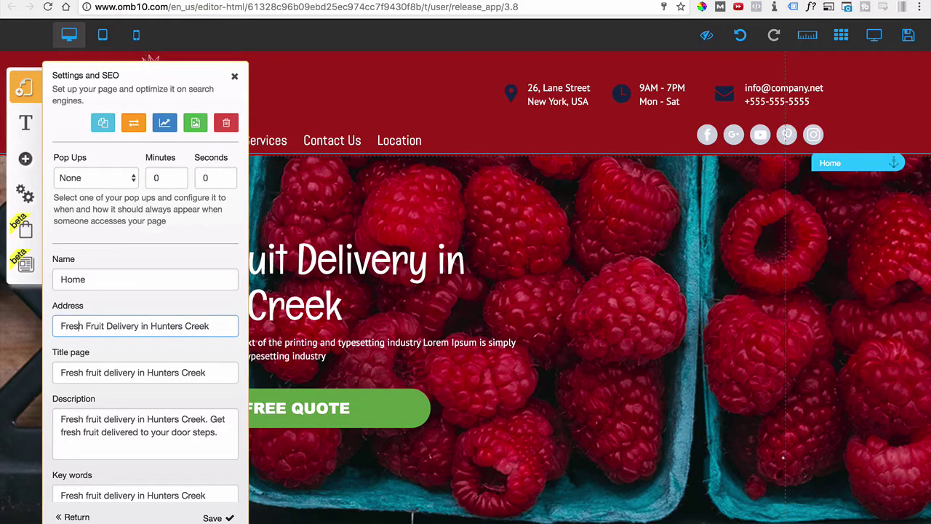
Step: Replace the spaces in the Home page's address with hyphens to get "Fresh-Fruit-Delivery-in-Hunters-Creek" and save the page settings
key("BackSpace")
type("-")
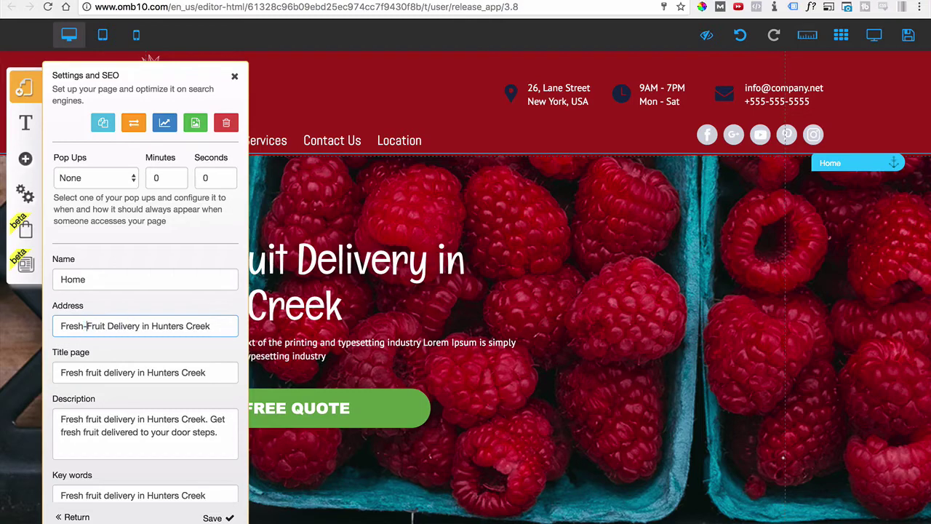
key("BackSpace")
type("-")
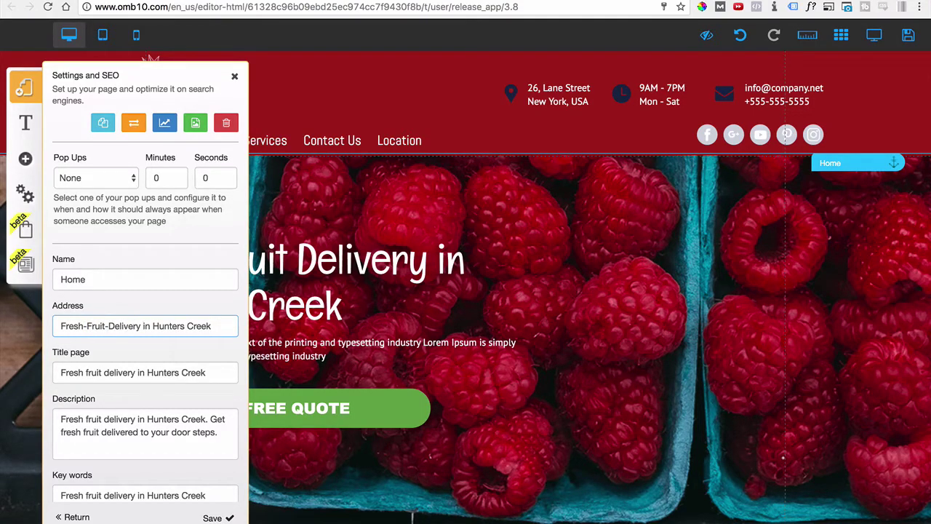
key("BackSpace")
type("-")
key("BackSpace")
type("-")
key("Delete")
type("_")
key("BackSpace")
type("-in-")
left_click(213, 517)
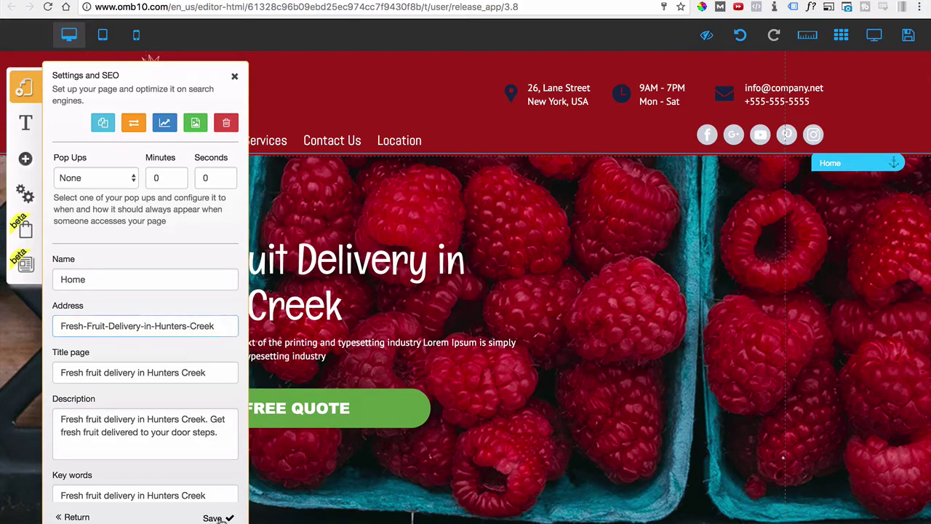
Step: Save all site changes in the editor and dismiss the alert
left_click(907, 41)
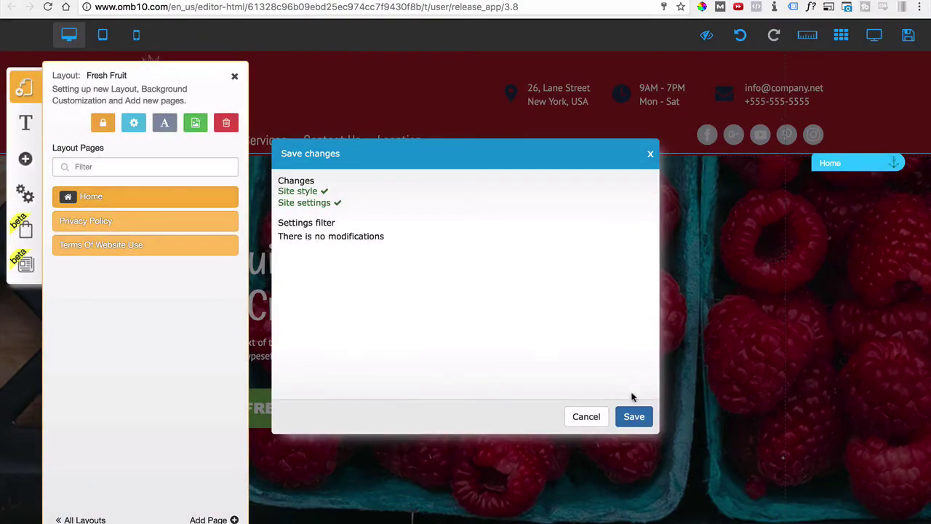
left_click(636, 418)
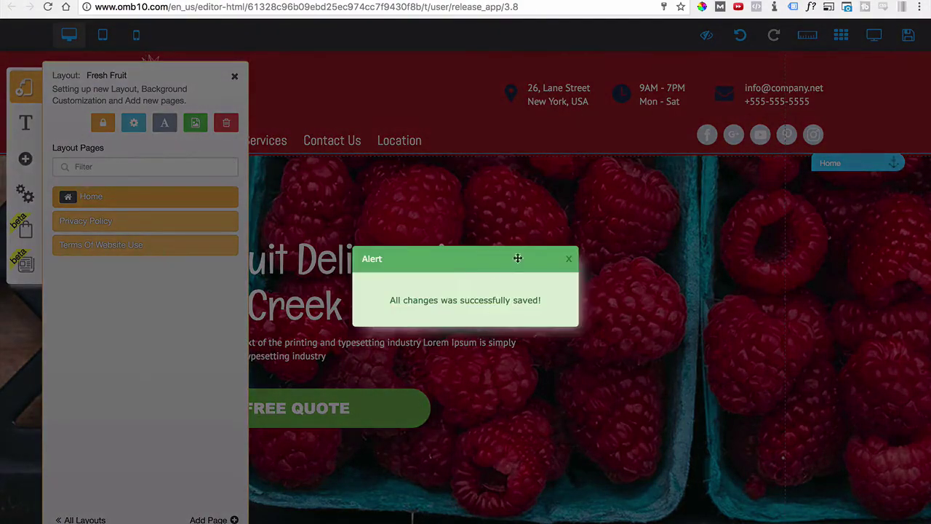
left_click(568, 261)
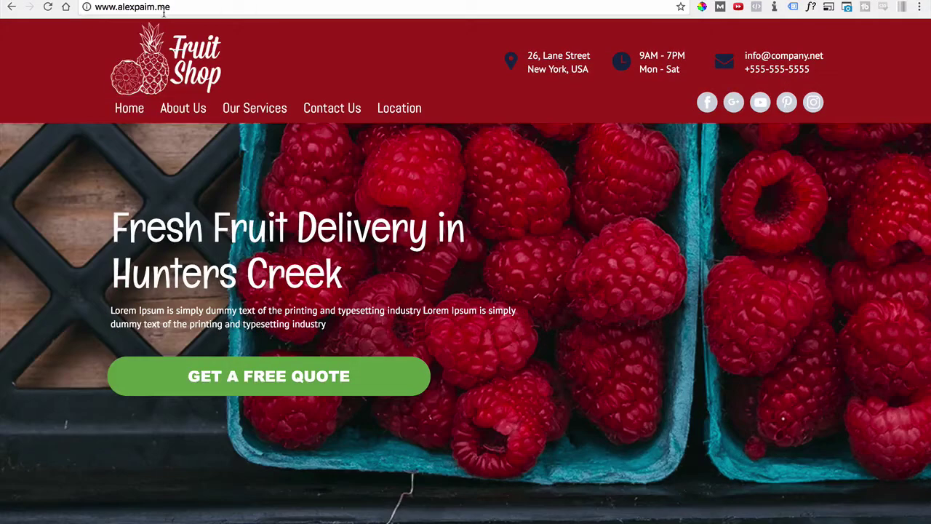
Step: Reload the published site and open its page at /fresh-fruit-delivery-in-hunters-creek
left_click(165, 8)
left_click(47, 7)
left_click(183, 7)
left_click(182, 7)
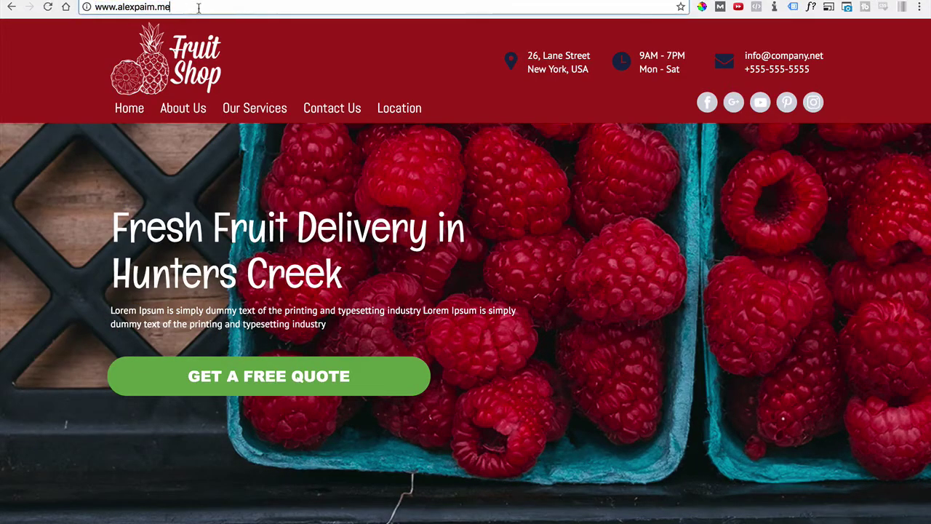
type("/")
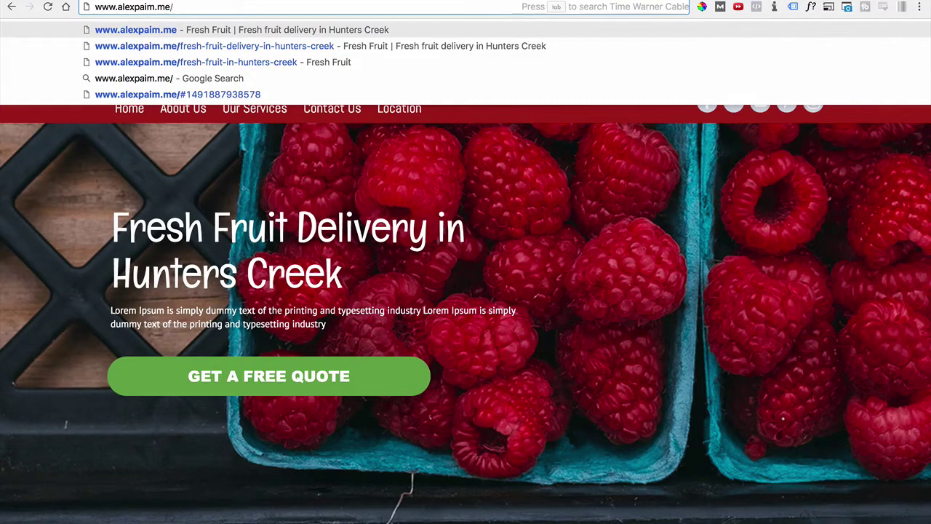
type("fres")
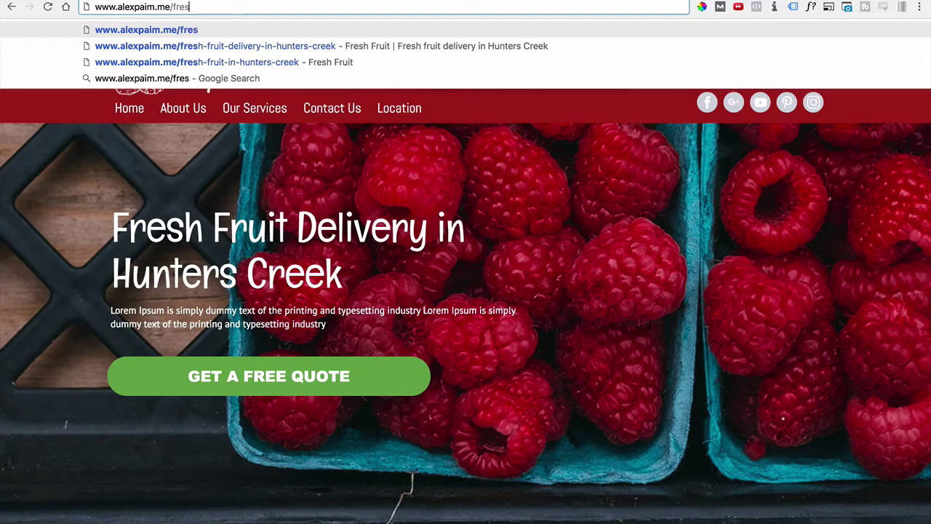
type("h-f")
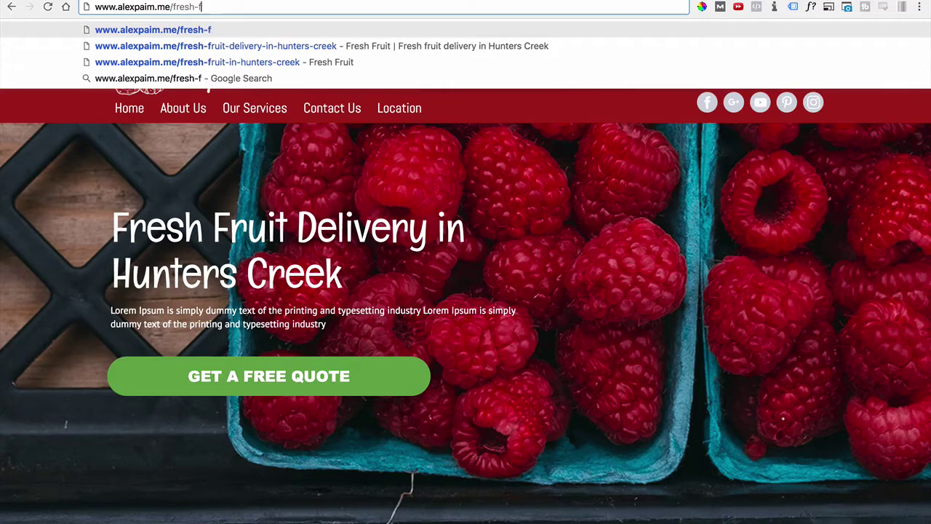
type("ruit-del")
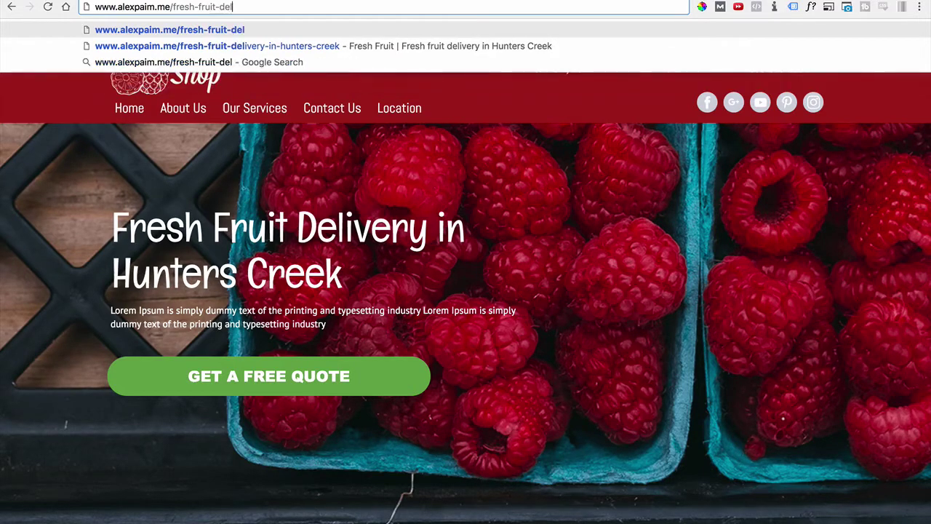
type("ivery")
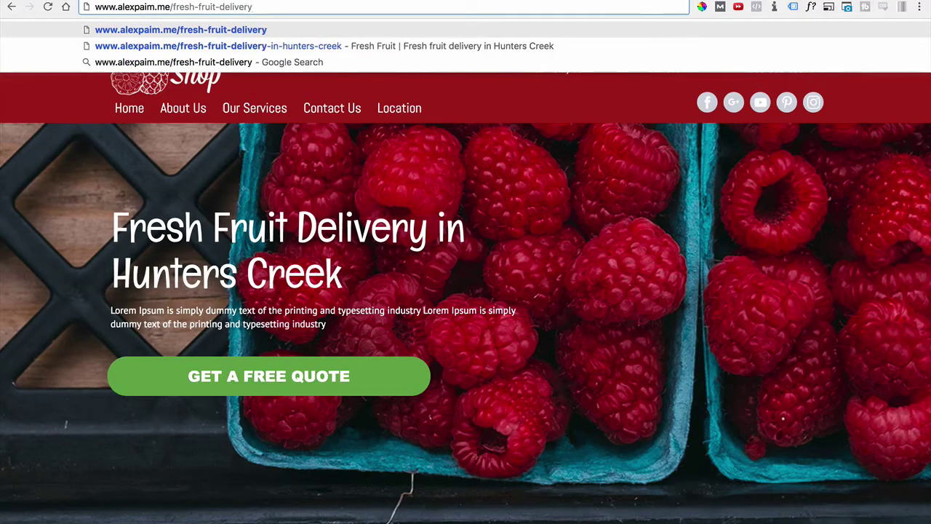
type("-in-")
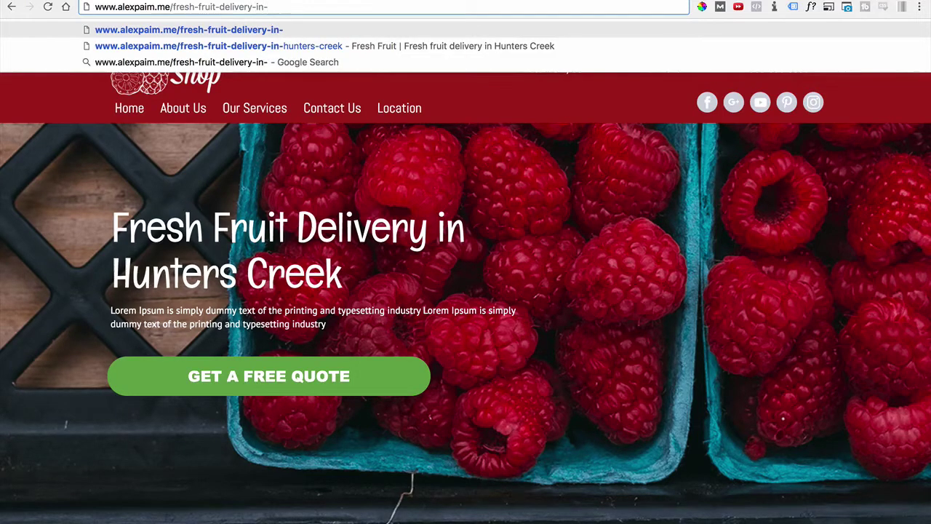
type("hunters")
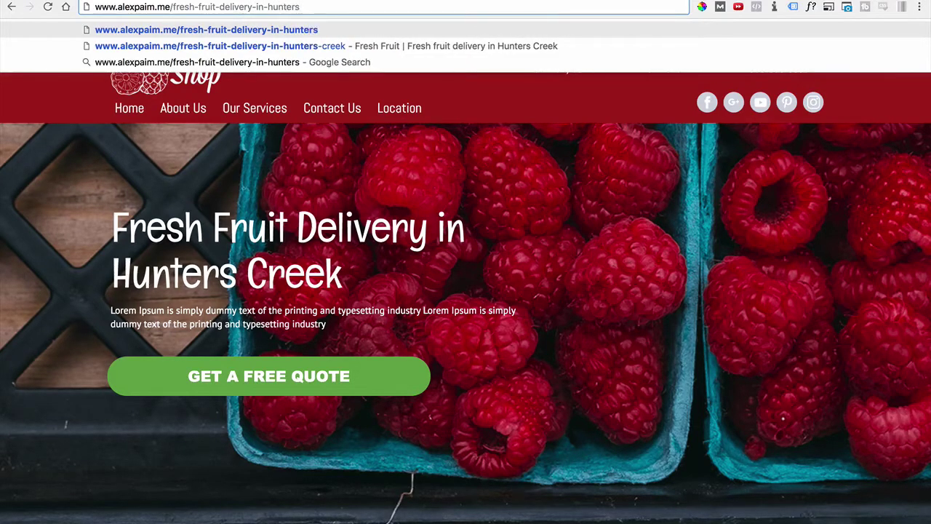
type("-creek")
key("Return")
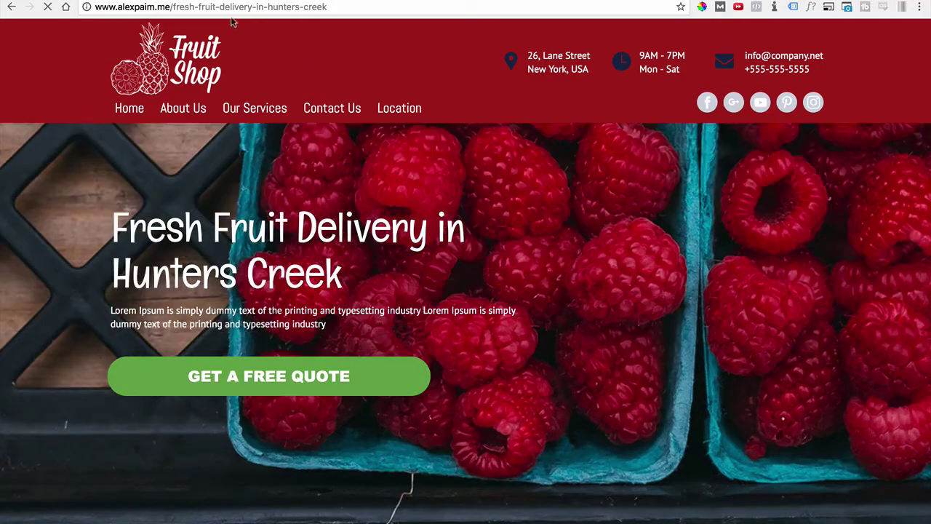
Step: Check the keyword part of the published page's web address and copy the full address
left_click(152, 10)
left_click(130, 7)
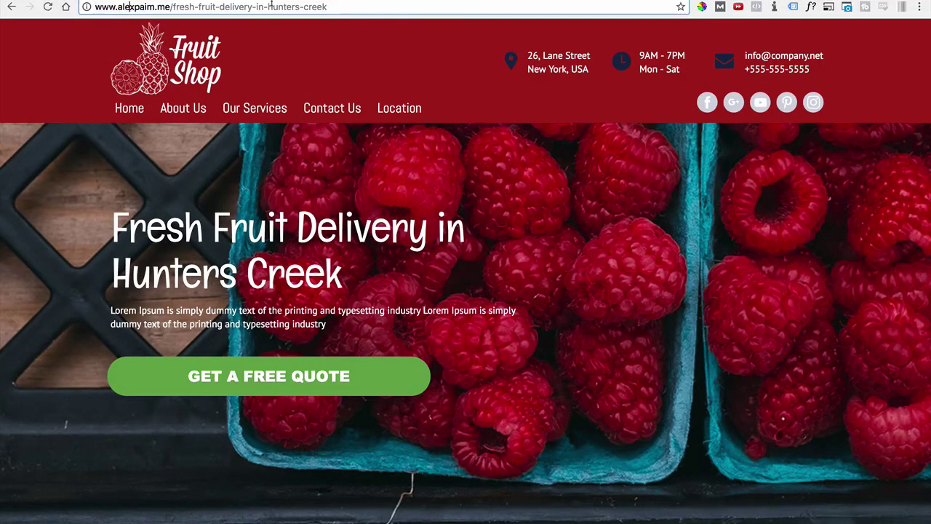
left_click_drag(331, 9, 114, 9)
left_click(229, 7)
left_click_drag(326, 7, 175, 6)
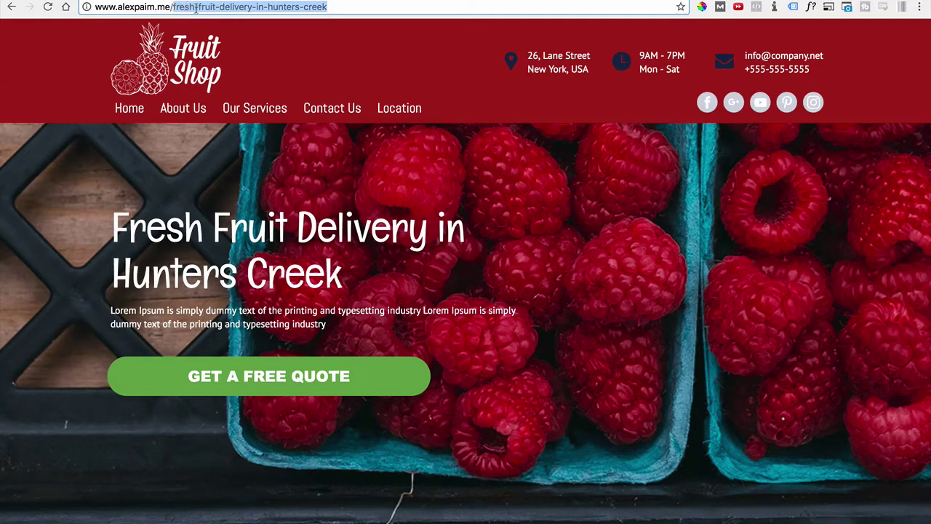
triple_click(192, 7)
key("ctrl+c")
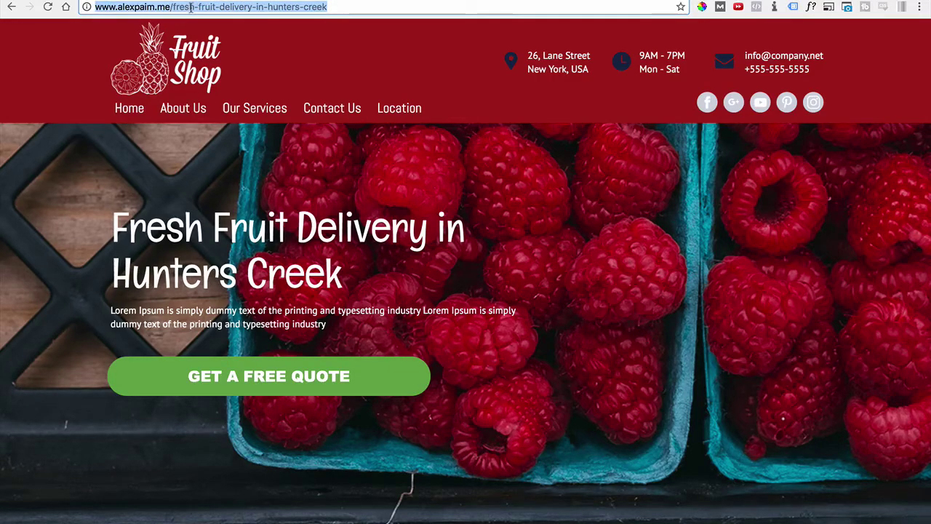
Step: Run the SEO On Page Report Tool on the copied /fresh-fruit-delivery-in-hunters-creek page address, keeping the same keyword
key("ctrl+Tab")
left_click(475, 166)
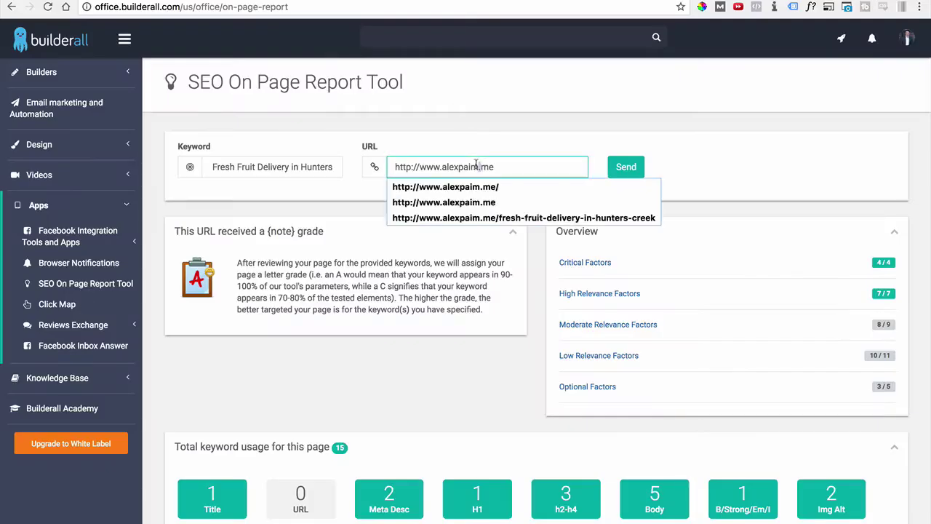
key("ctrl+a")
key("ctrl+v")
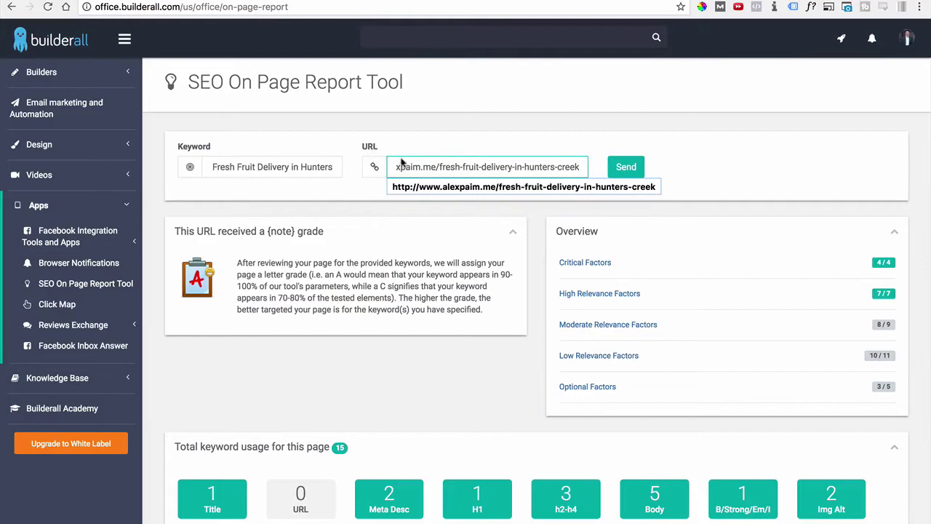
left_click(625, 170)
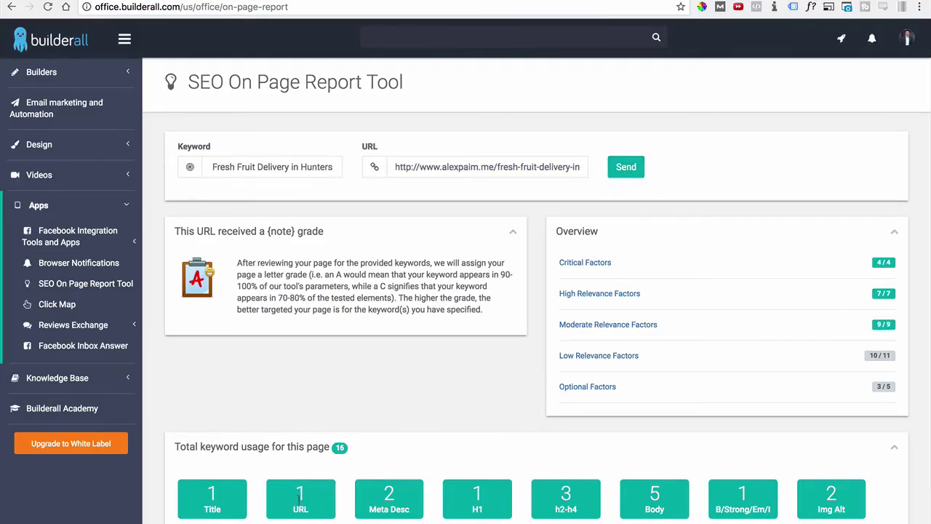
Step: Examine the report's relevance factor scores, its keyword usage per page element and the start of the page detail analysis
scroll(297, 504, "down", 1)
scroll(291, 451, "down", 1)
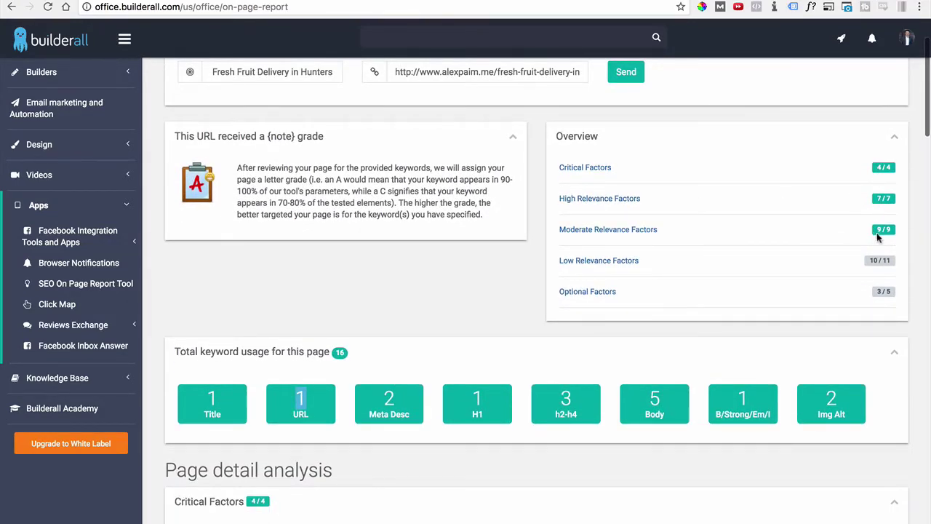
scroll(854, 274, "down", 1)
scroll(360, 337, "down", 4)
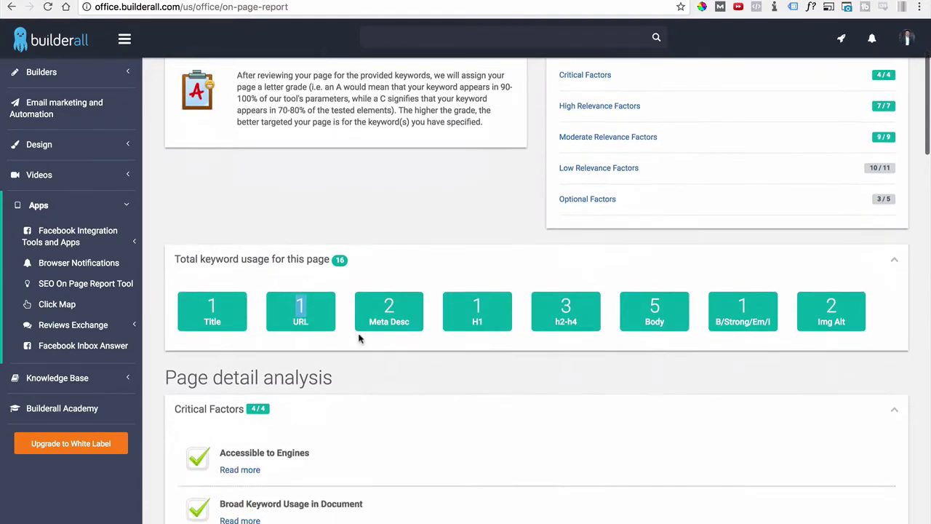
scroll(359, 337, "up", 7)
scroll(359, 337, "down", 5)
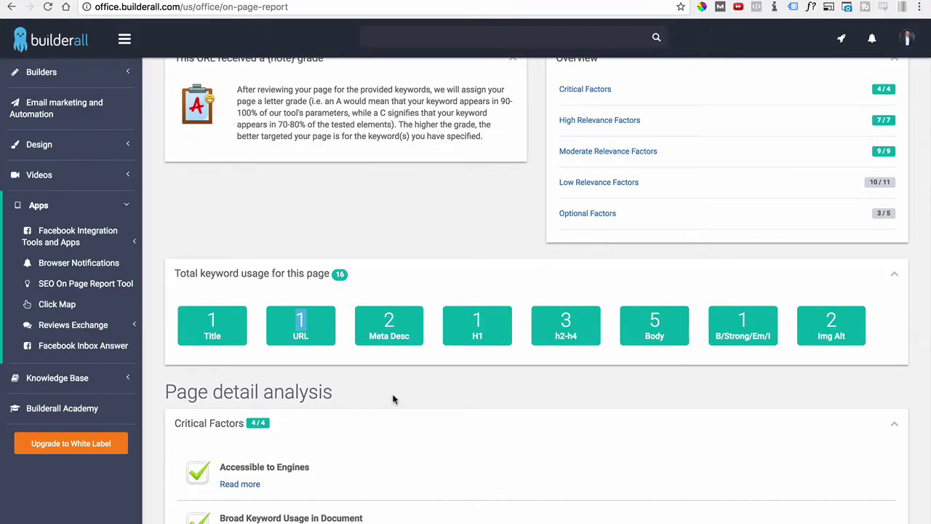
scroll(392, 398, "up", 5)
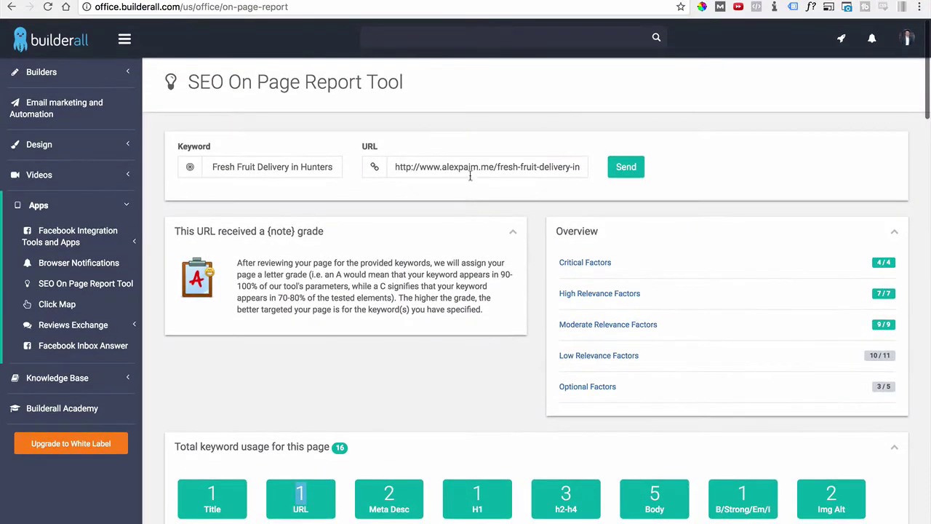
Step: Copy the tested page address from the report tool and open google.com/addurl in a new browser tab
left_click(463, 166)
triple_click(463, 166)
left_click(463, 166)
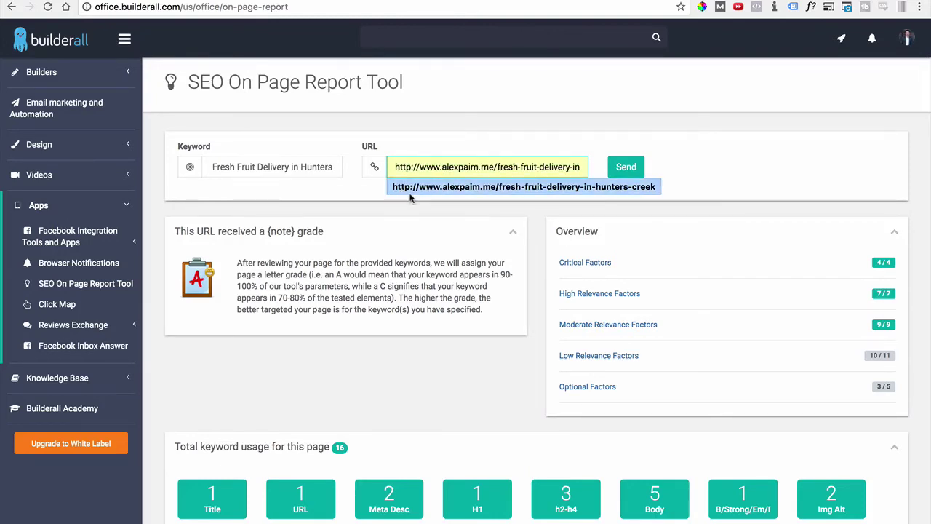
key("super+t")
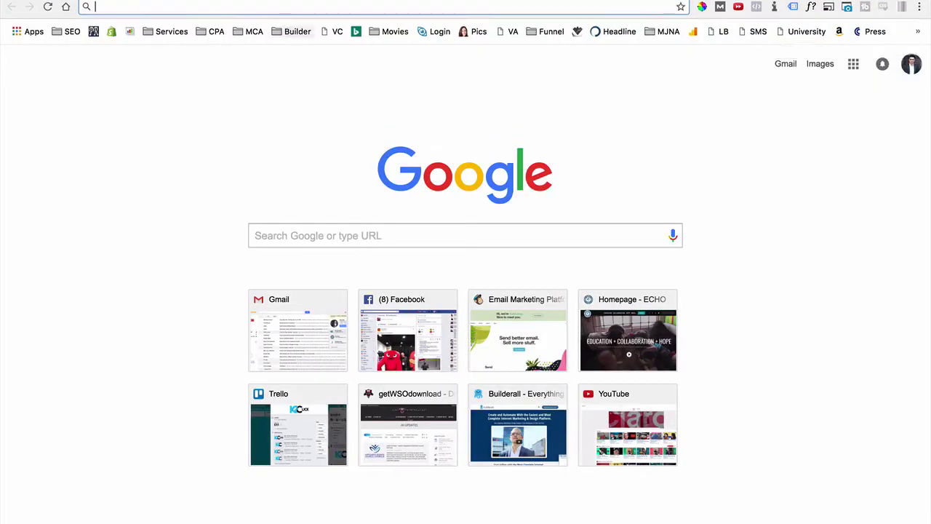
type("google.")
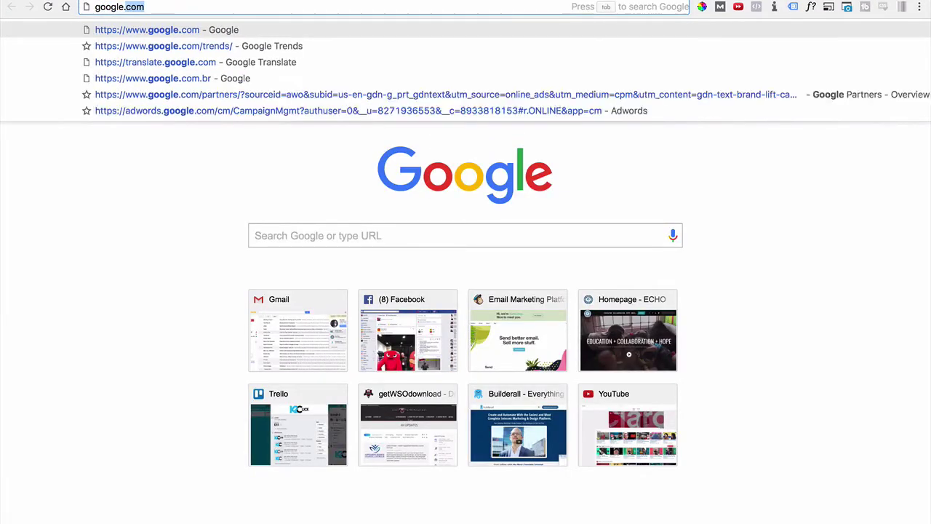
type("com/ad")
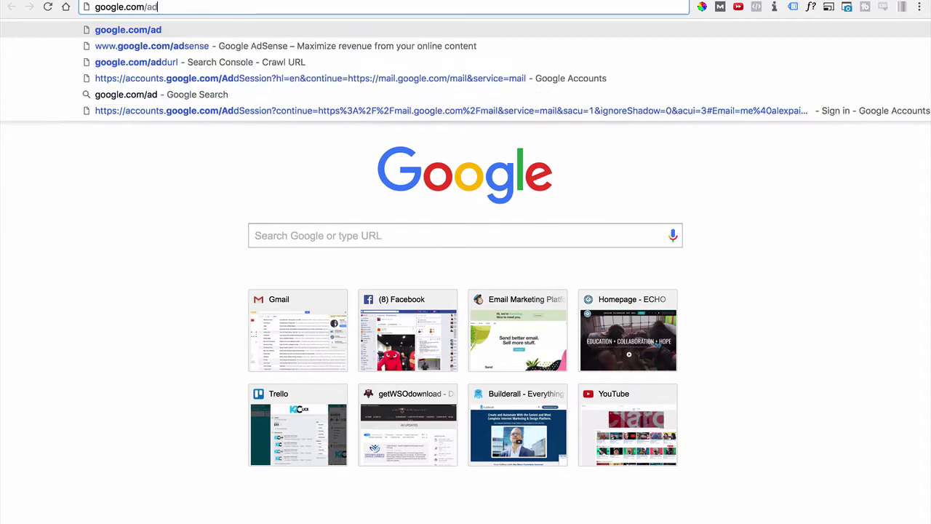
type("durl")
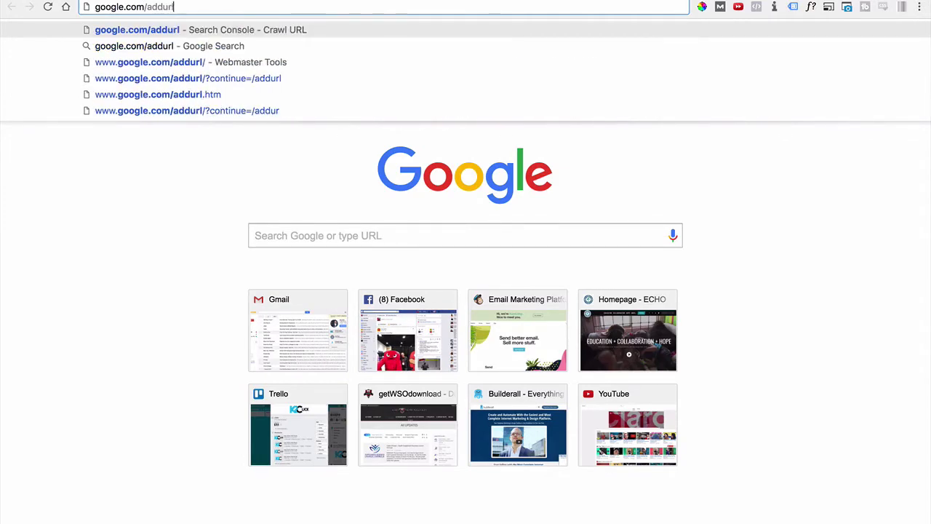
key("Return")
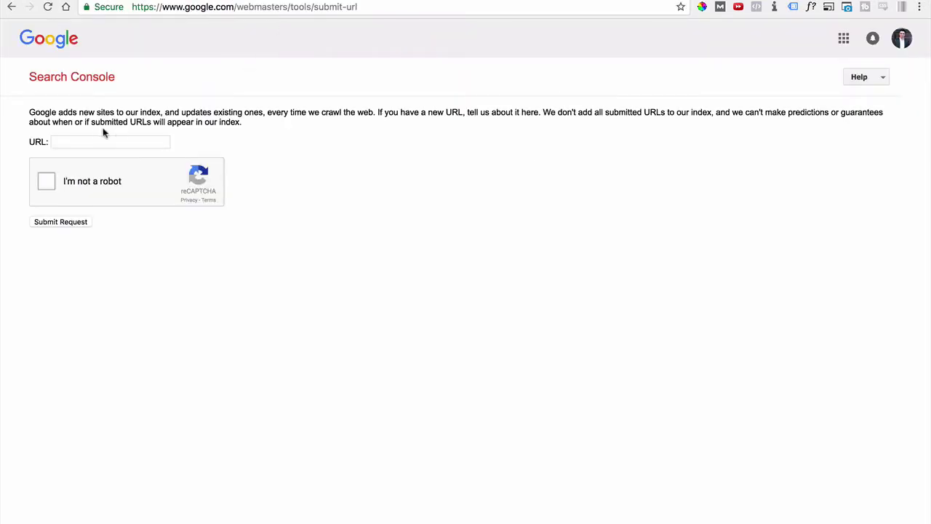
Step: Submit the copied page address to Google's index in Search Console, completing the "I'm not a robot" check
left_click(91, 142)
key("ctrl+v")
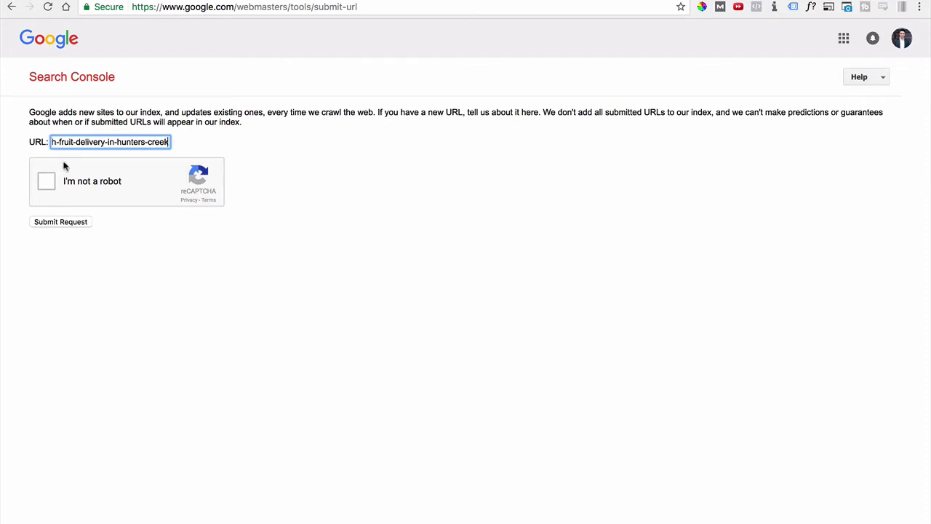
left_click(46, 181)
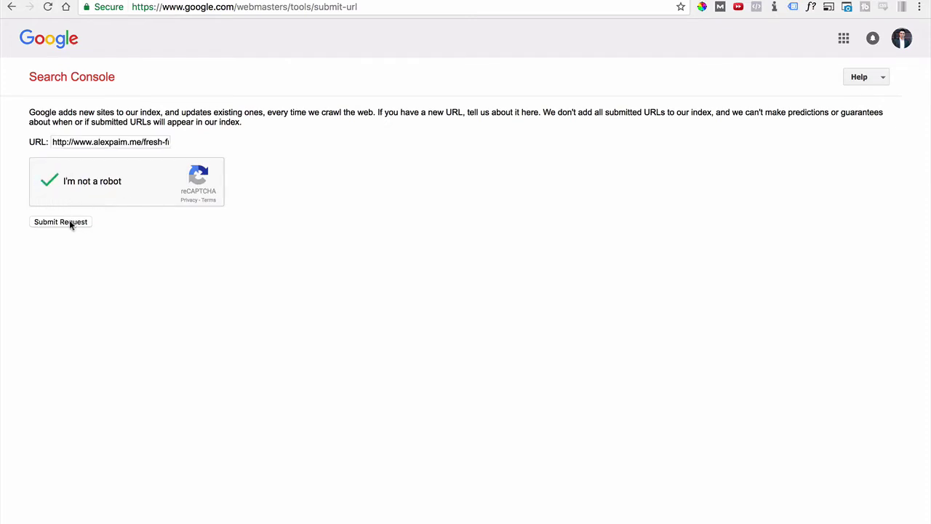
left_click(70, 223)
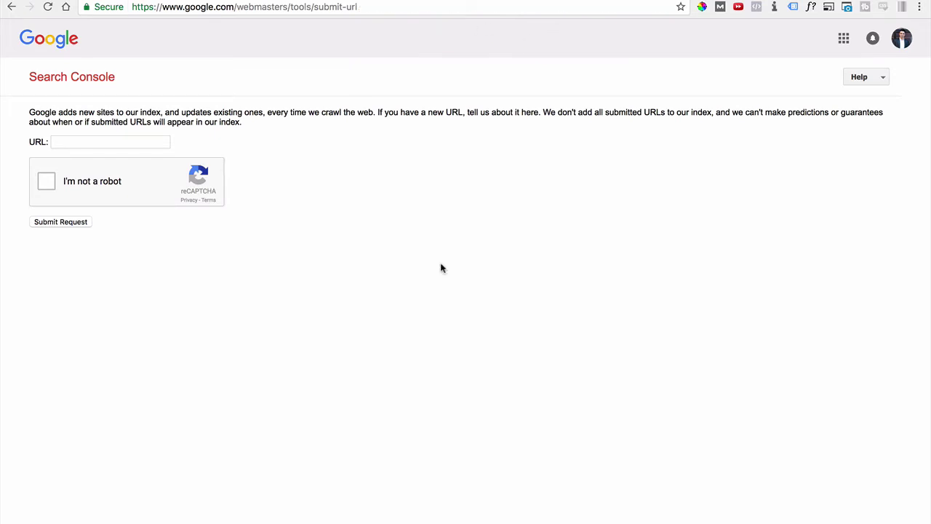
Step: Search Google for "Fresh Fruit Delivery in Hunters Creek", without quotation marks, in a new browser tab
key("ctrl+t")
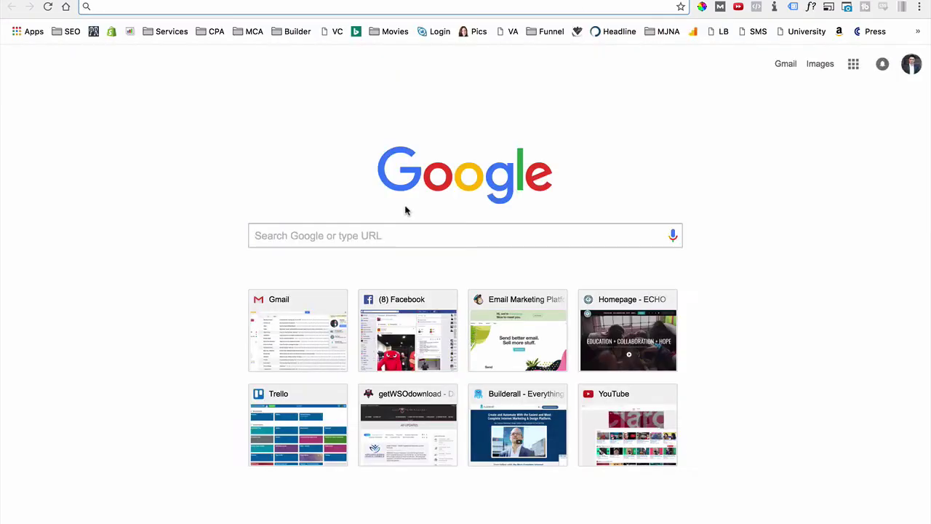
left_click(482, 240)
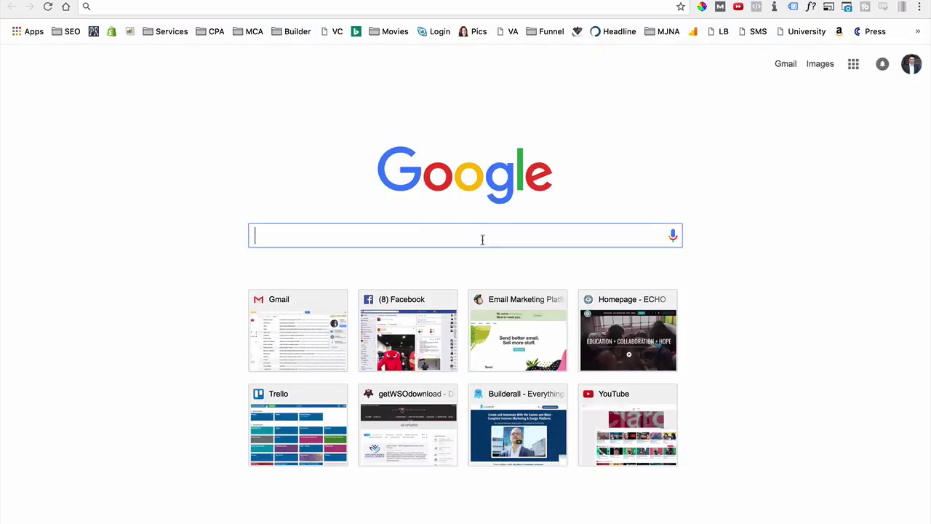
type("Fresh Fruit Delivery in Hunters Creek")
key("Return")
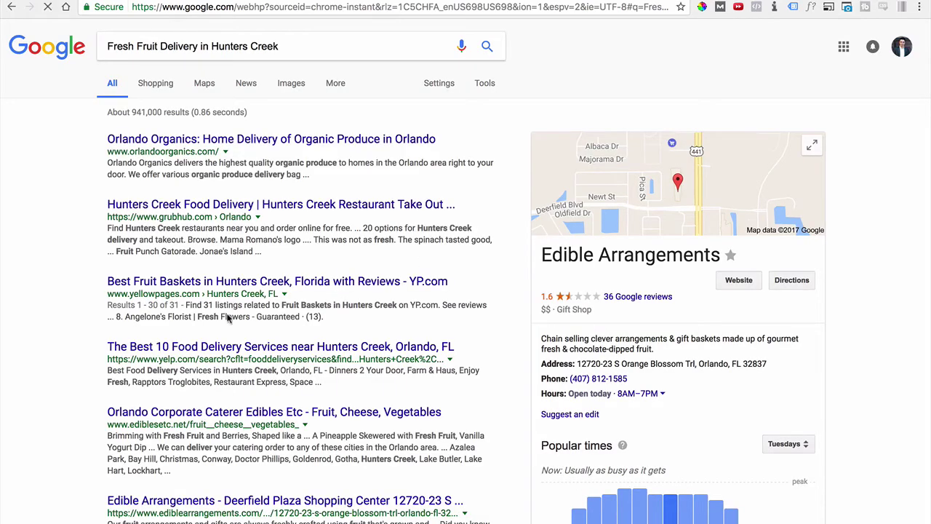
Step: Look through the first and second pages of Google results for the fruit shop's page
scroll(208, 419, "down", 3)
scroll(208, 419, "down", 1)
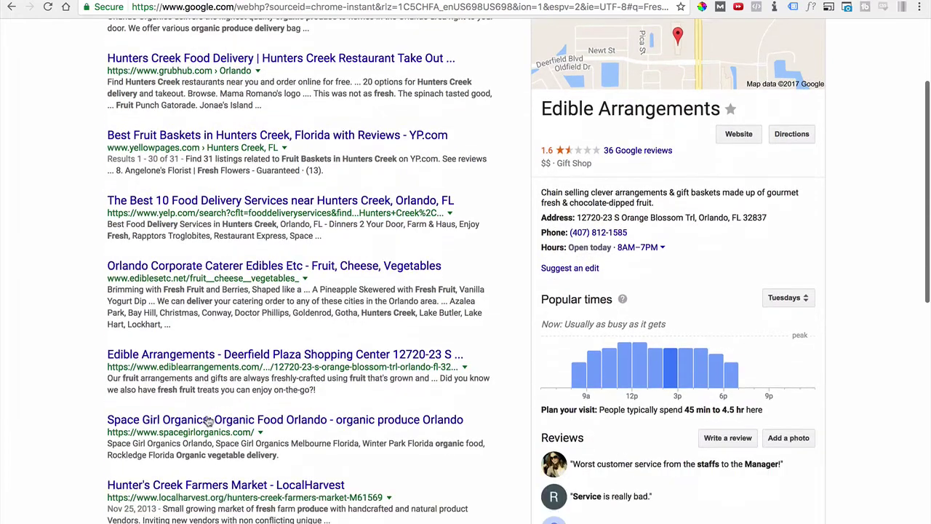
scroll(305, 331, "down", 4)
scroll(298, 364, "down", 1)
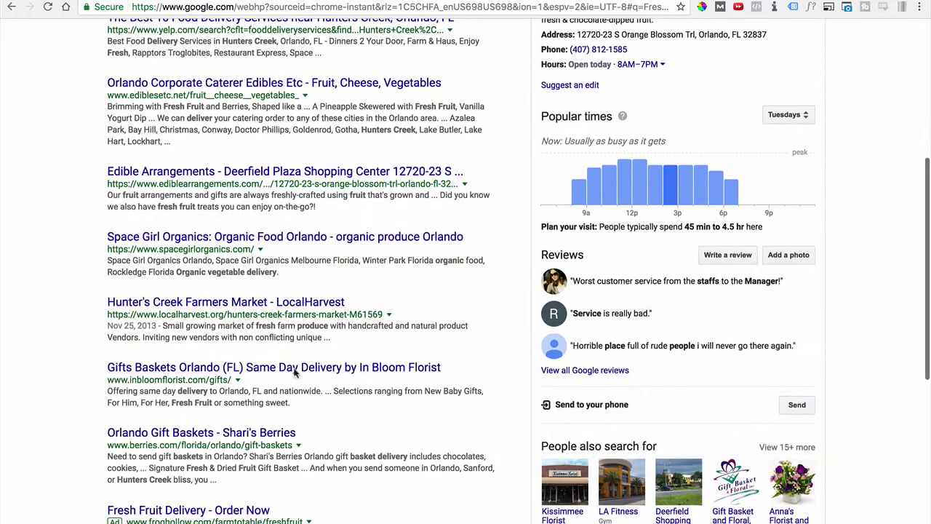
scroll(293, 387, "down", 1)
scroll(294, 388, "down", 1)
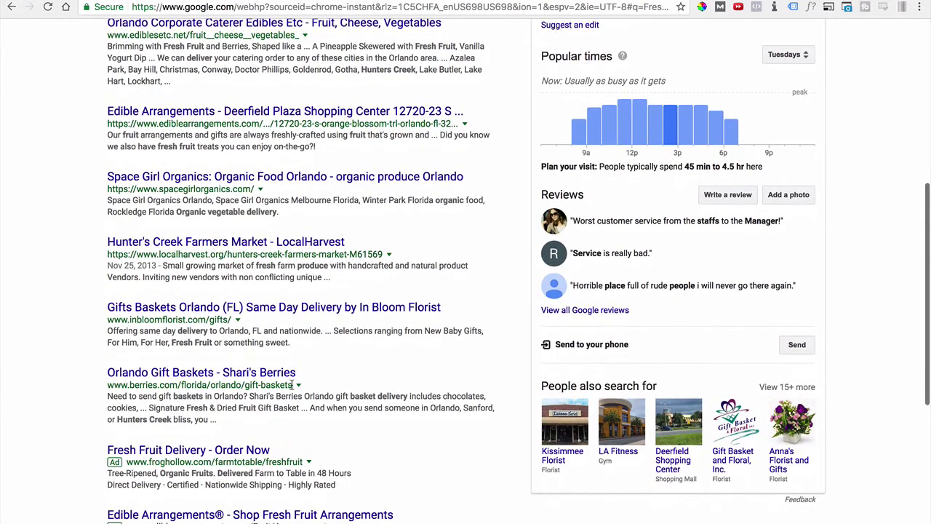
scroll(277, 312, "up", 6)
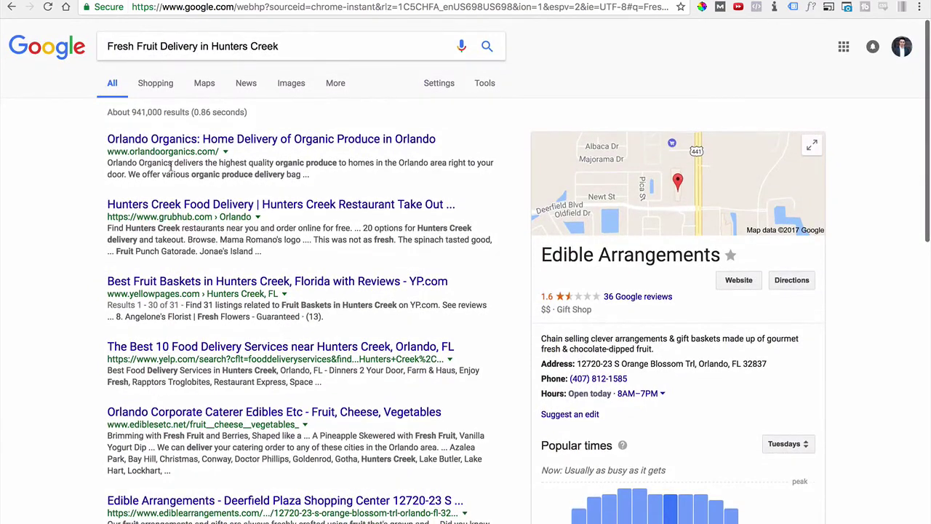
scroll(289, 253, "down", 8)
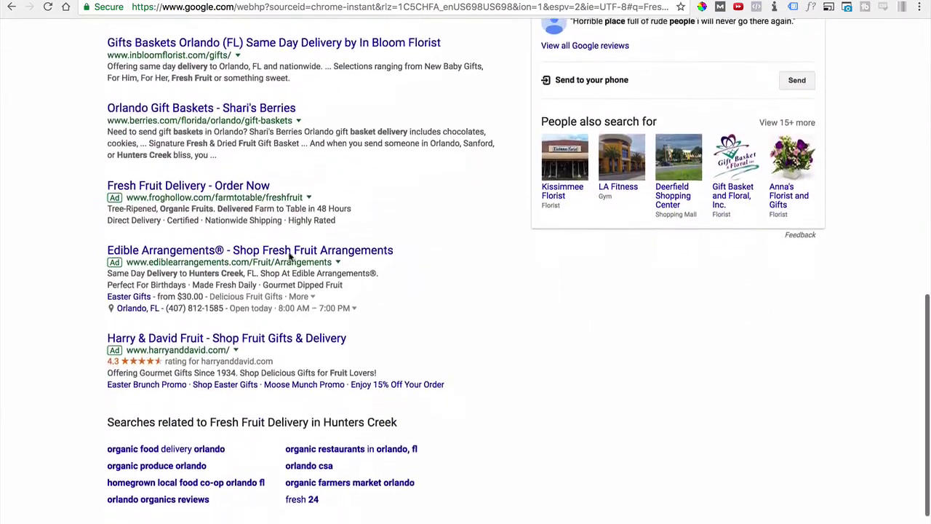
scroll(289, 253, "down", 2)
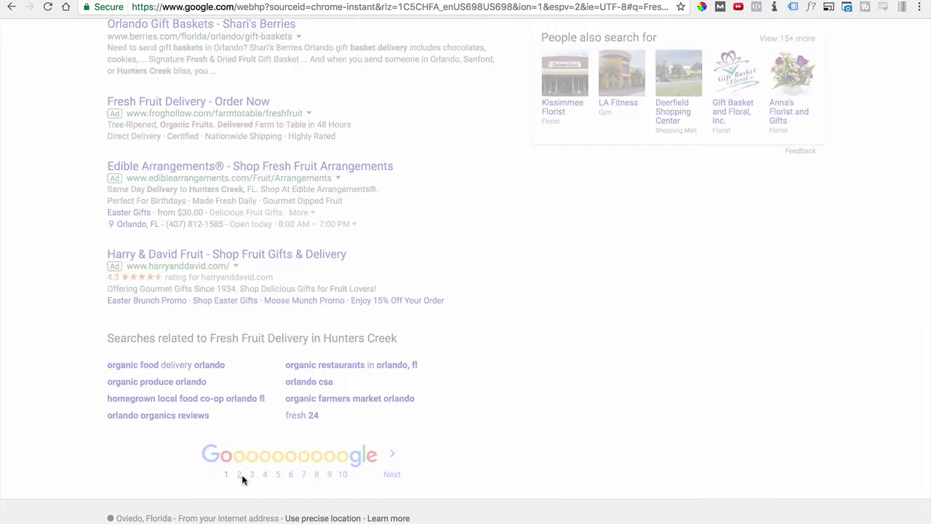
left_click(239, 476)
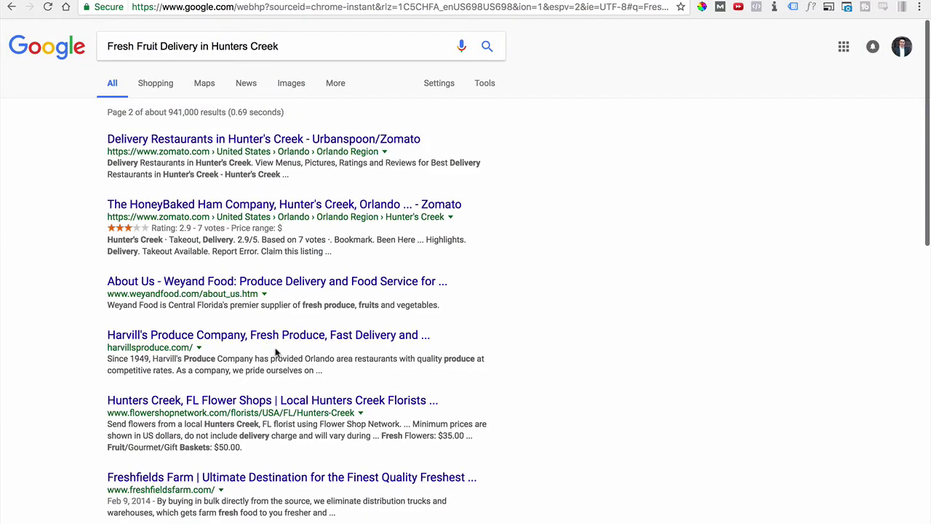
scroll(276, 352, "down", 3)
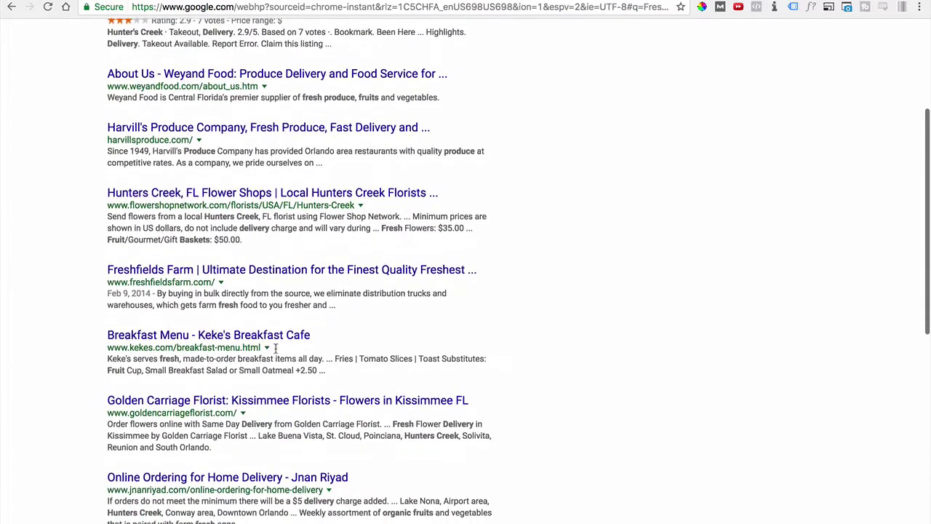
scroll(276, 350, "up", 4)
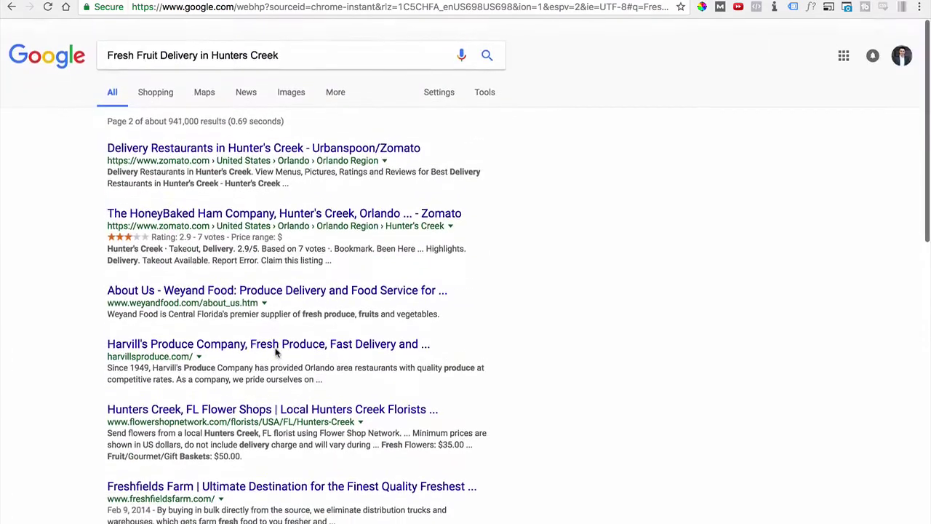
Step: Enclose the query "Fresh Fruit Delivery in Hunters Creek" in quotation marks and search for the exact phrase
left_click(361, 51)
double_click(362, 51)
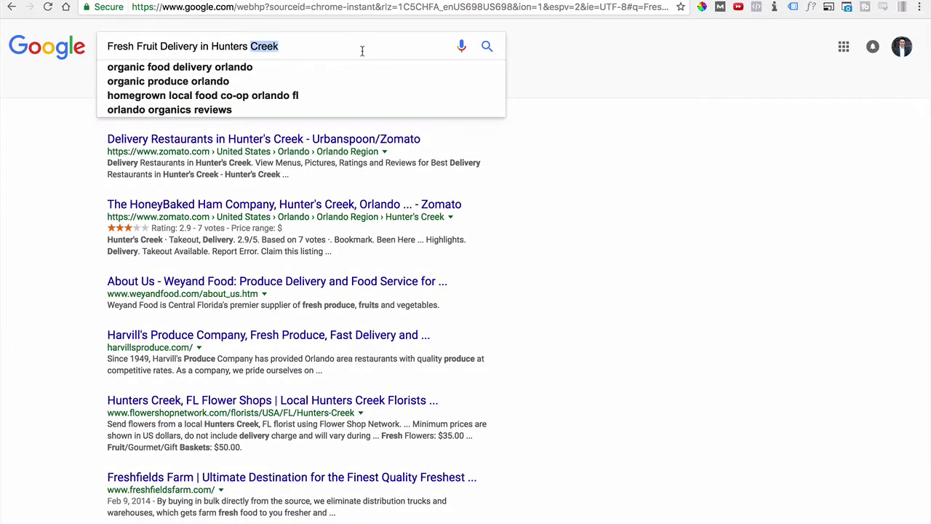
triple_click(362, 51)
key("Right")
type("\"")
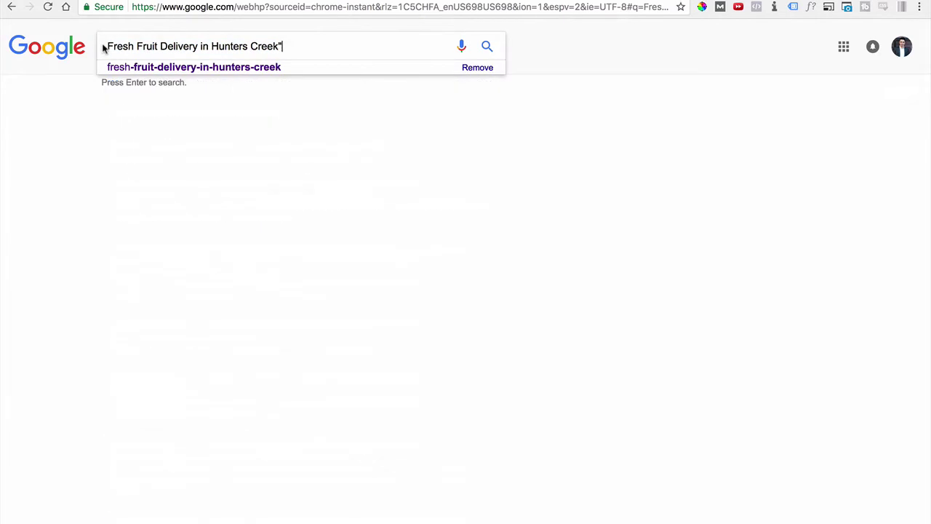
left_click(107, 46)
type("\"")
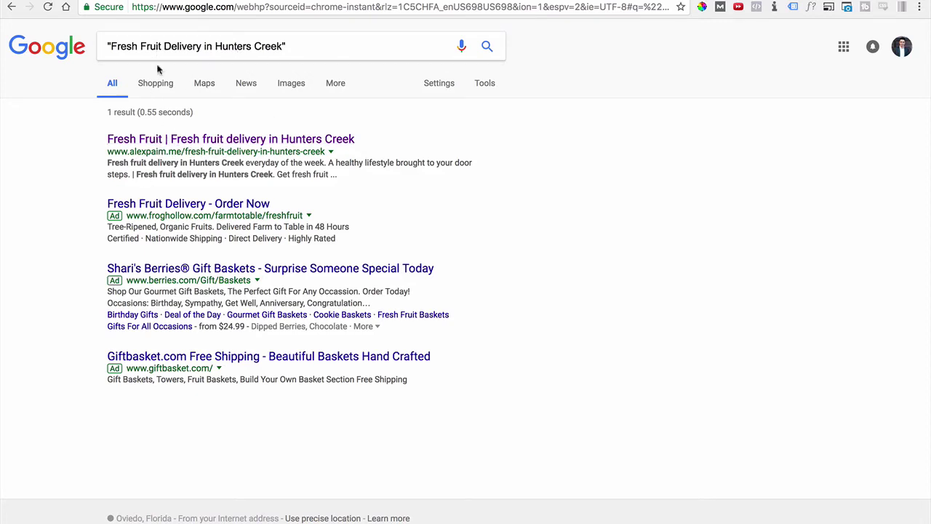
left_click_drag(283, 51, 111, 50)
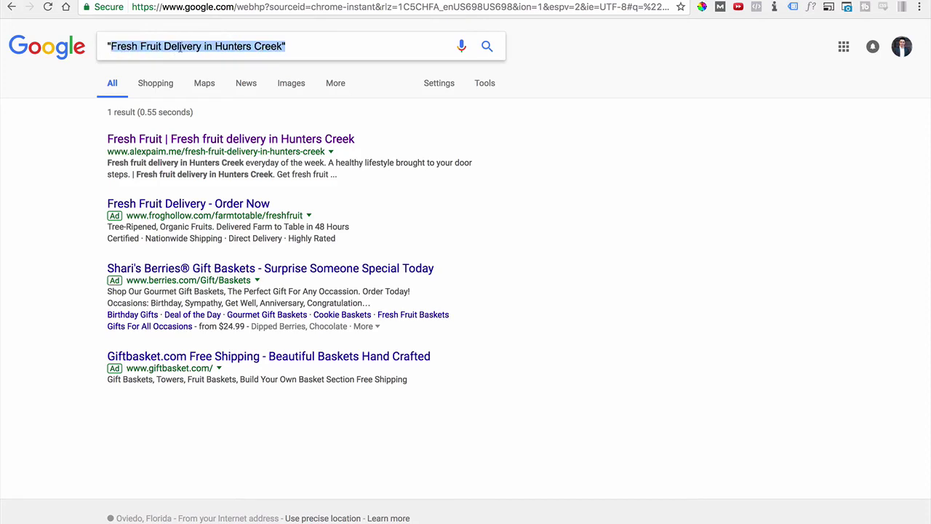
left_click(576, 318)
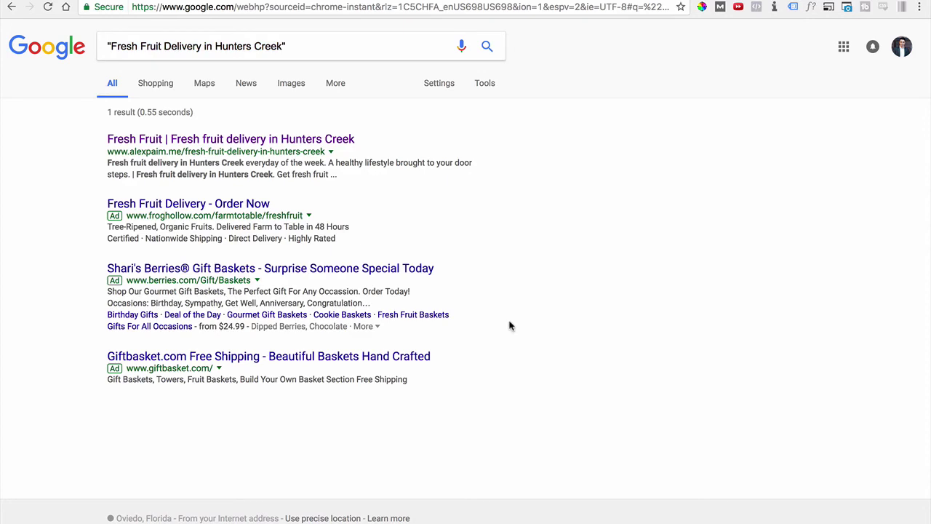
left_click(324, 53)
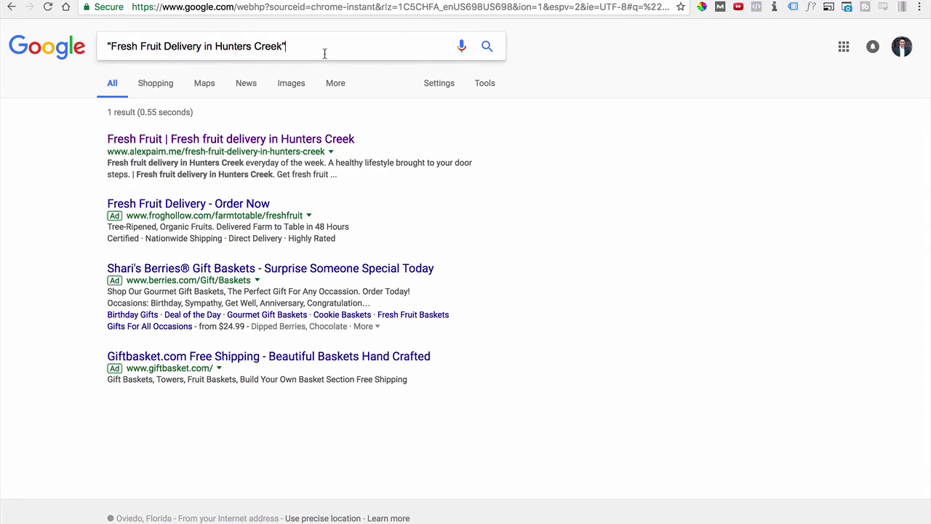